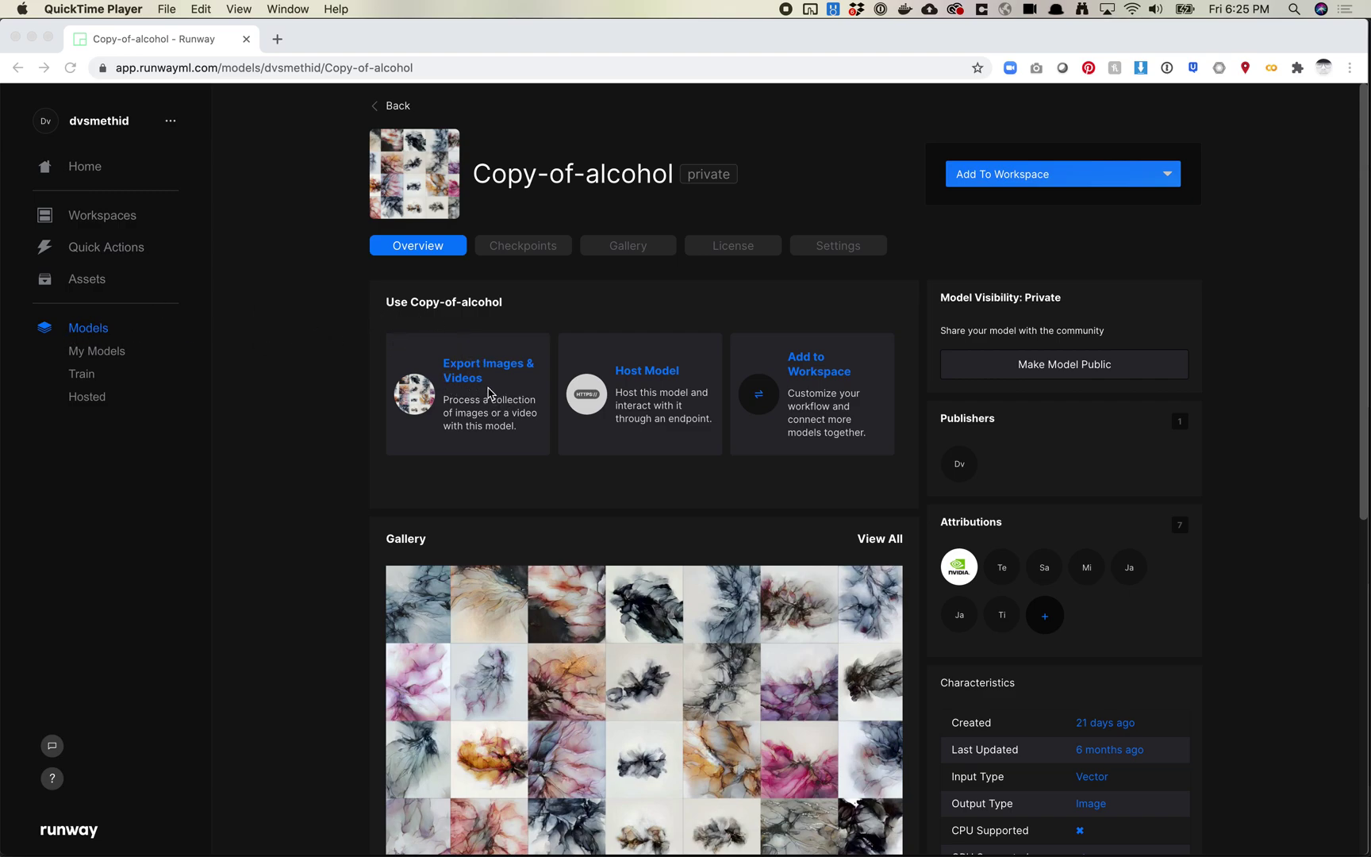
# - Open the Copy-of-alcohol model's image and video export screen
pyautogui.click(488, 393)
# - Add keyframes to the latent walk, regenerating the samples and picking the pink alcohol-ink image
pyautogui.click(446, 397)
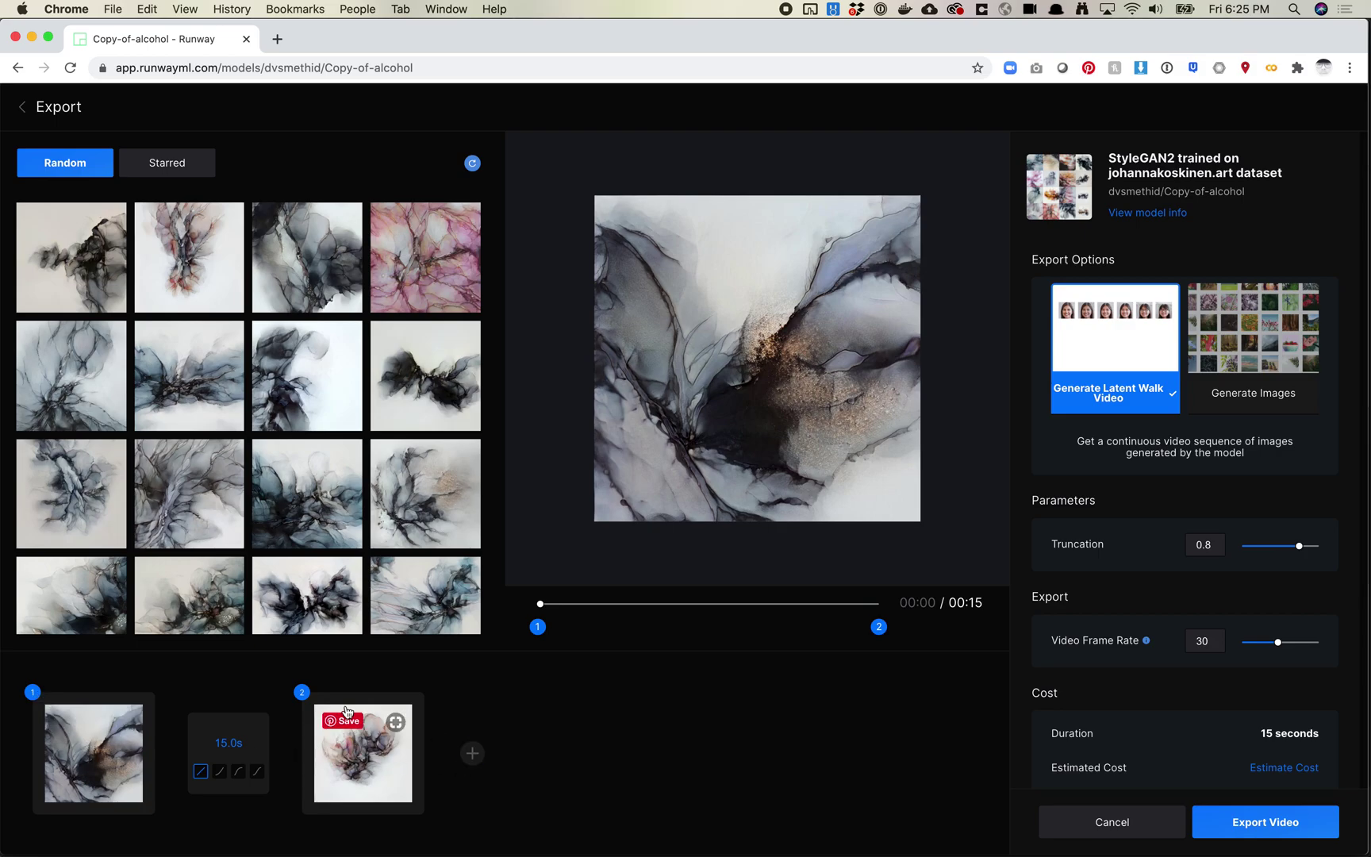
pyautogui.click(397, 764)
pyautogui.click(472, 753)
pyautogui.click(413, 625)
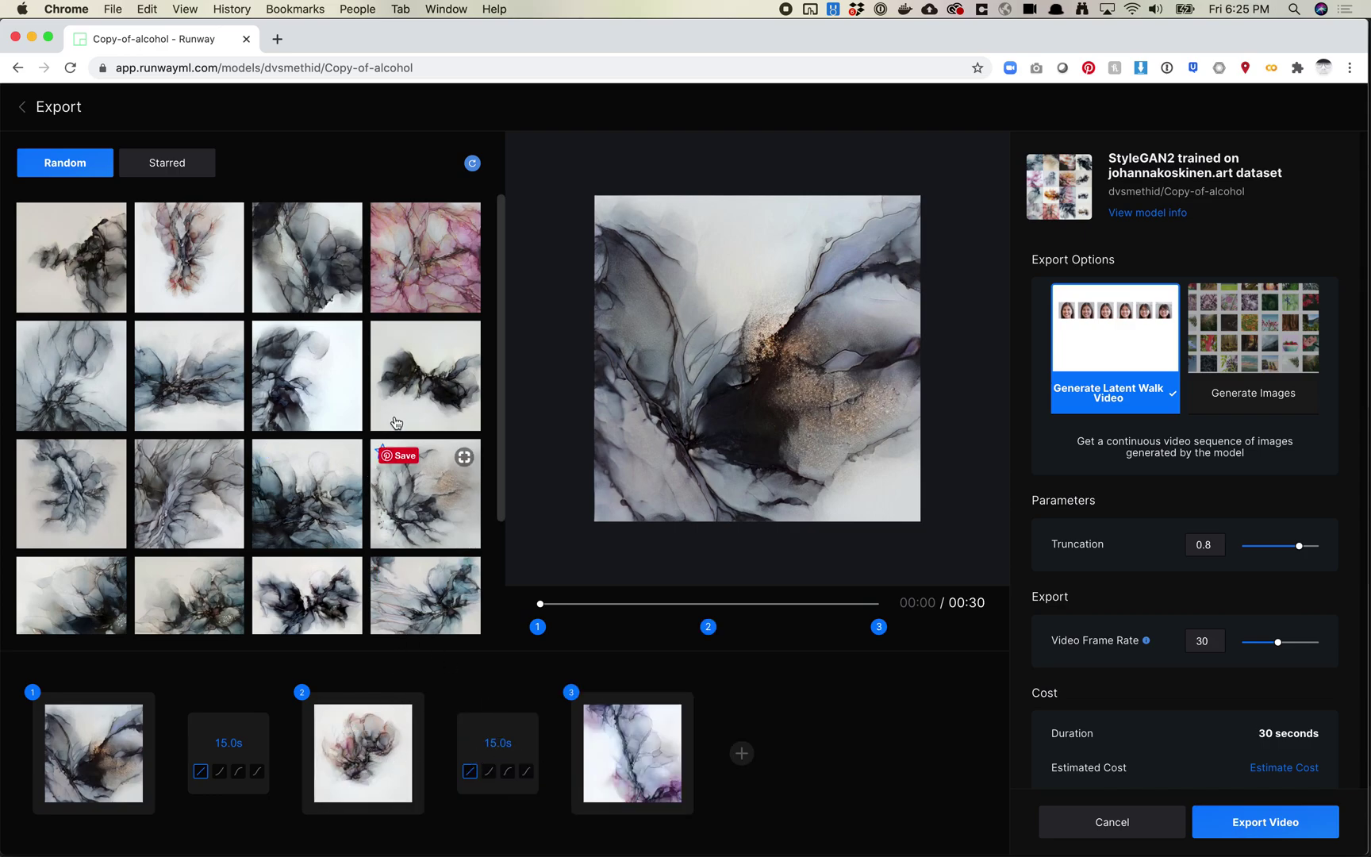
pyautogui.scroll(-1, 307, 435)
pyautogui.scroll(-3, 306, 436)
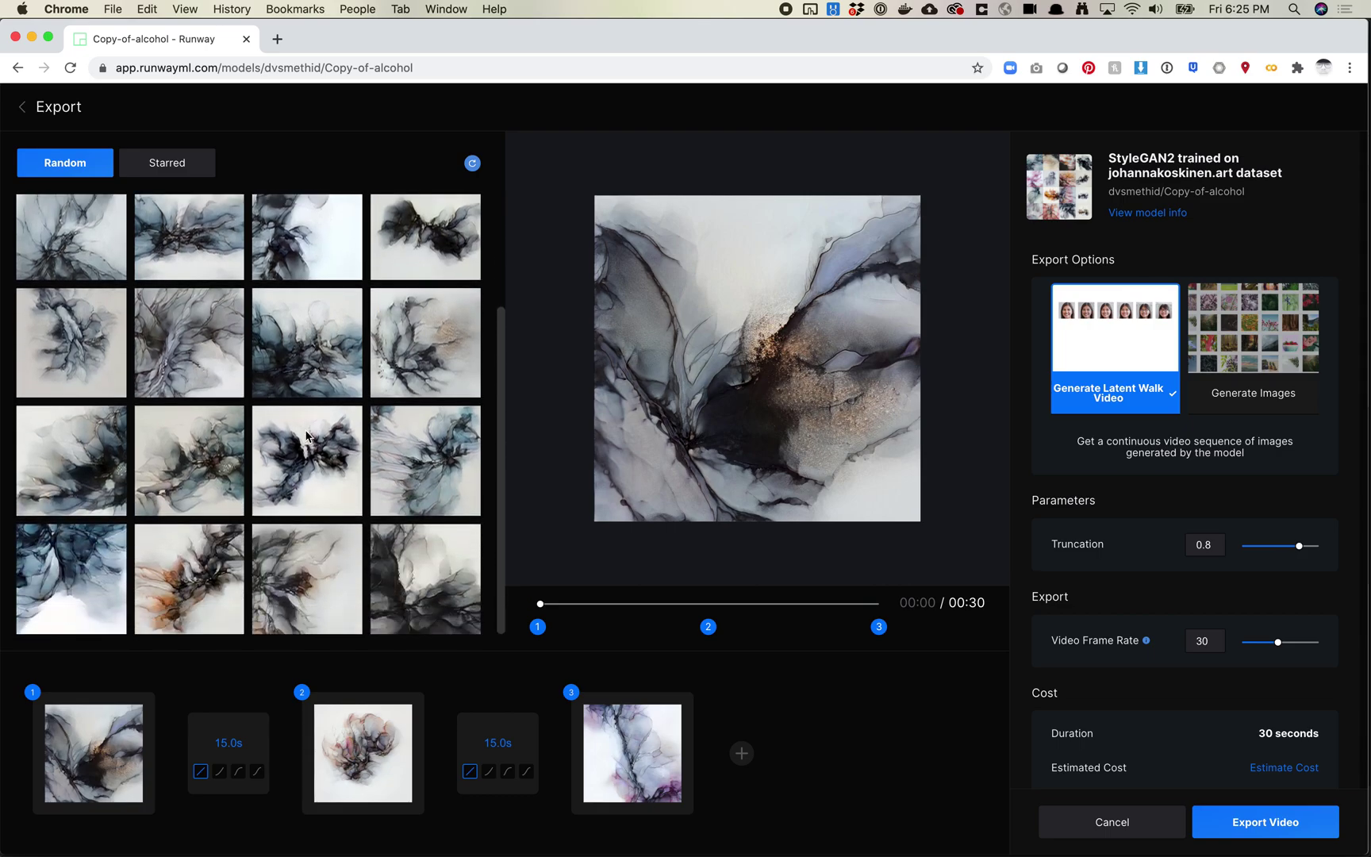
pyautogui.scroll(5, 292, 419)
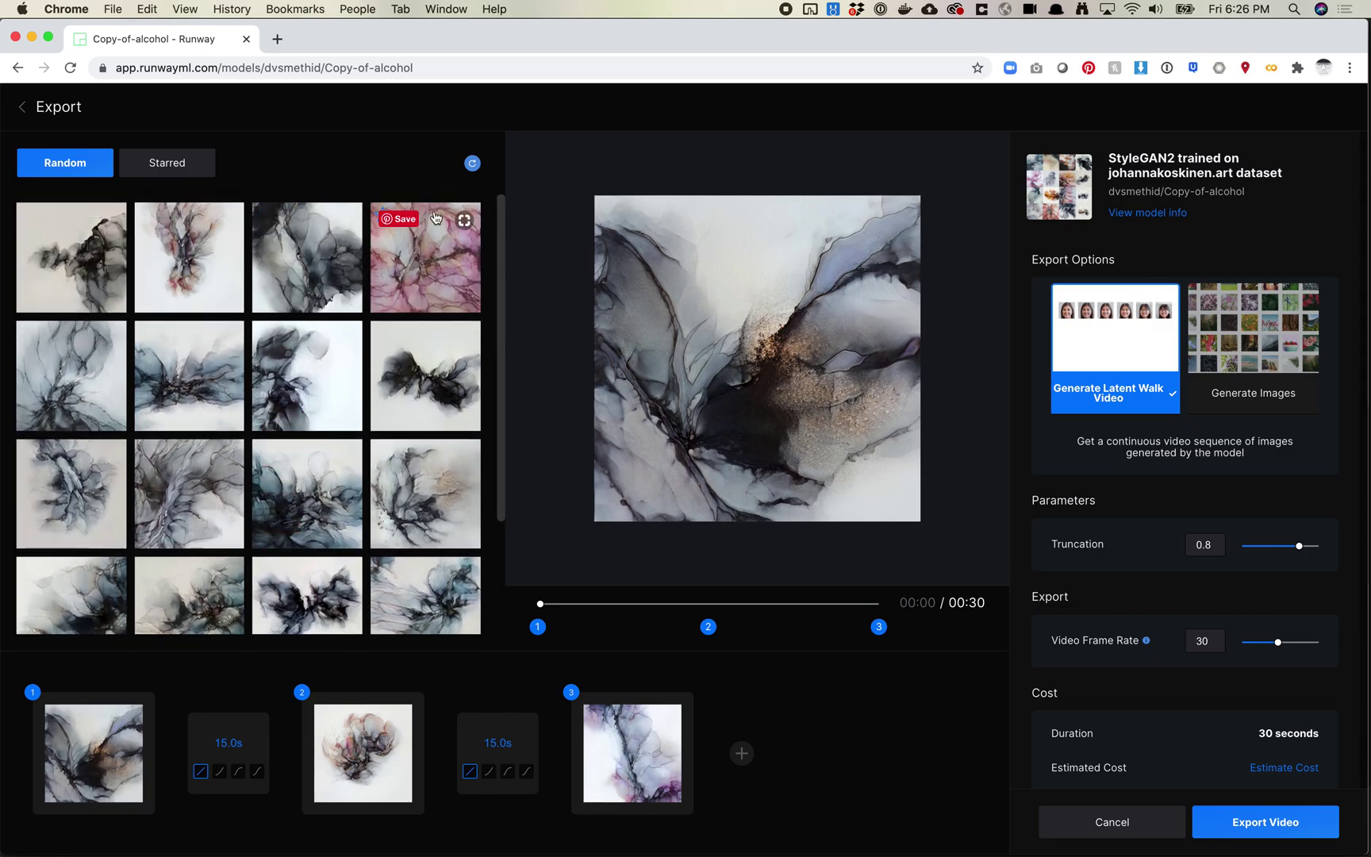
pyautogui.click(472, 164)
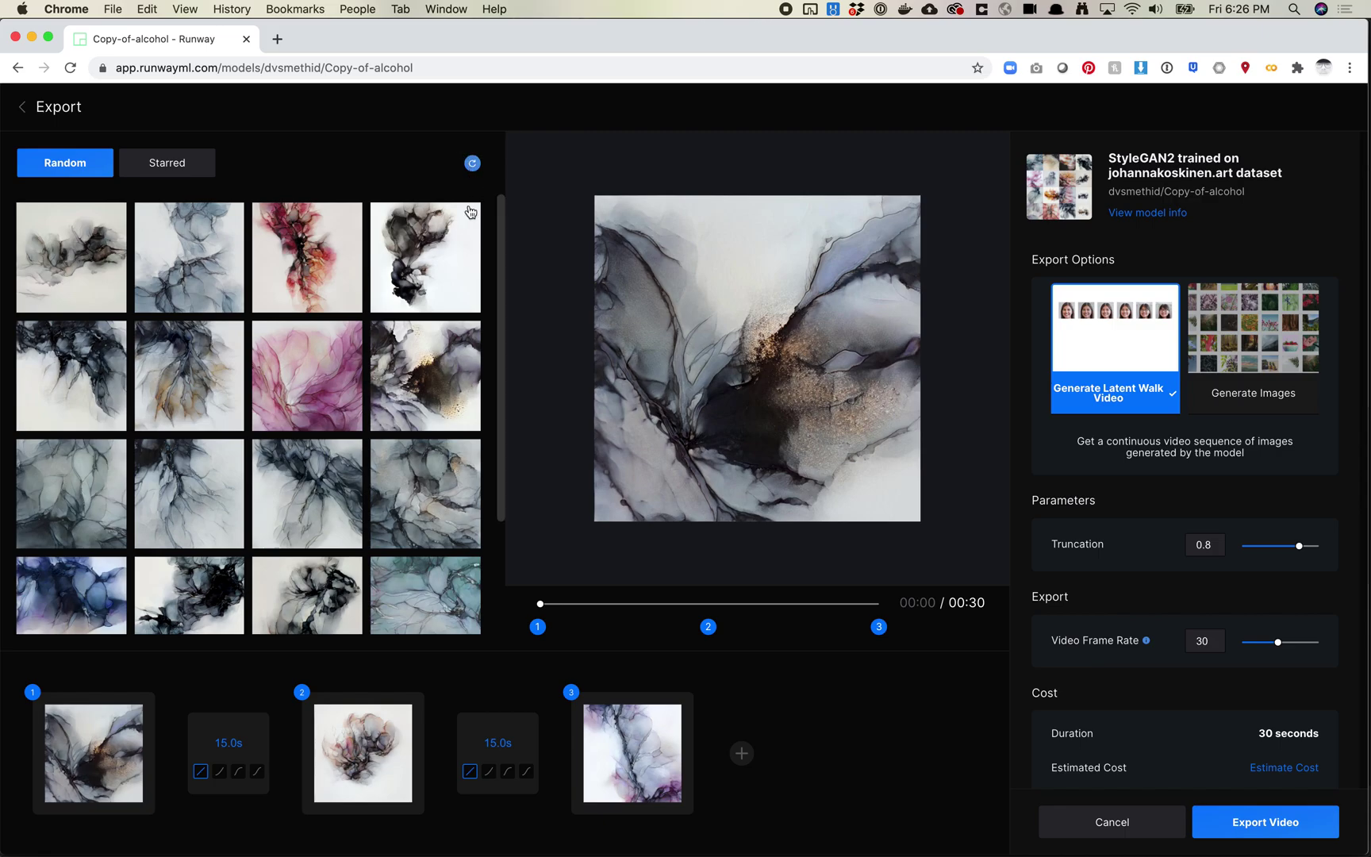
pyautogui.click(310, 388)
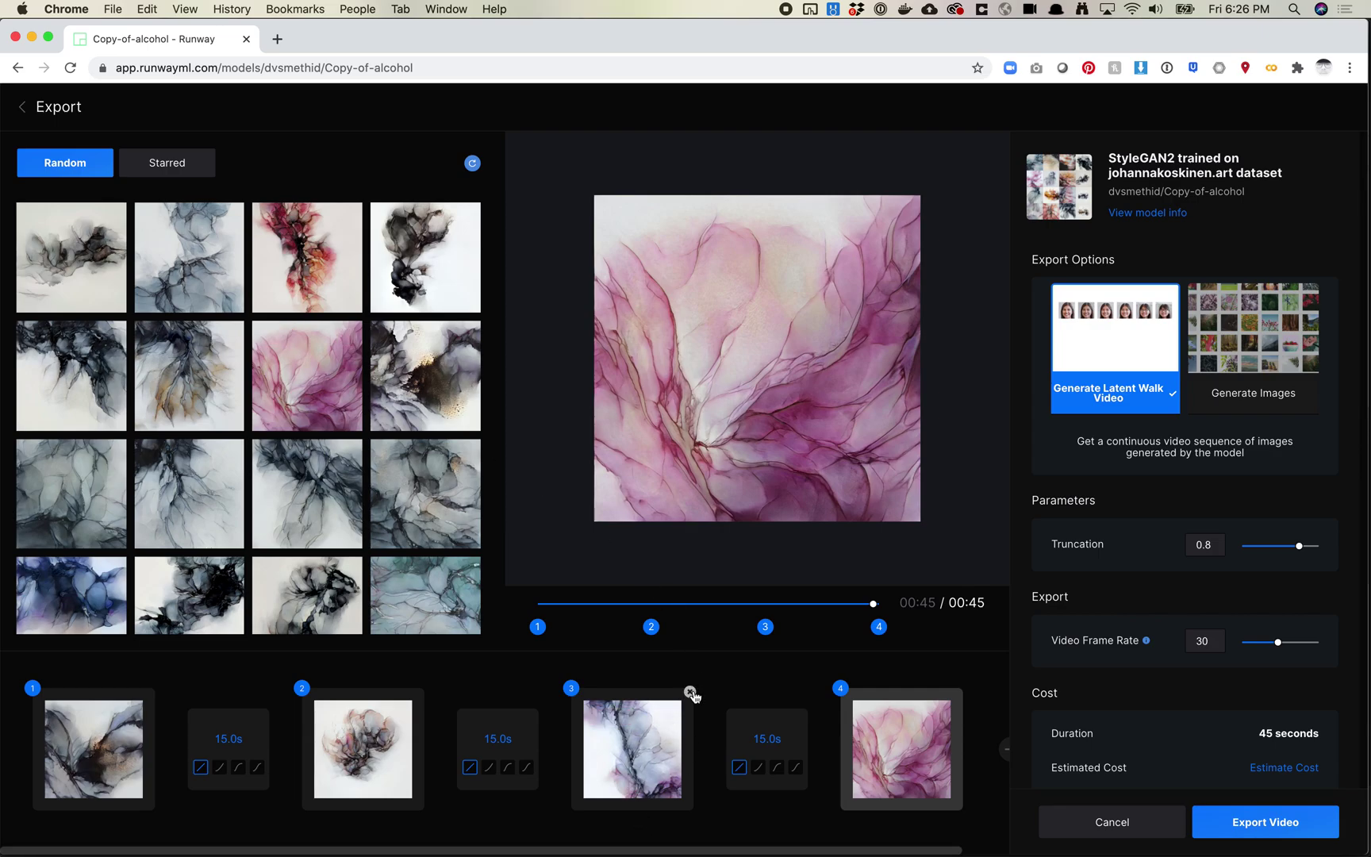
# - Delete the extra keyframes and set the remaining transition to 10 seconds
pyautogui.click(690, 693)
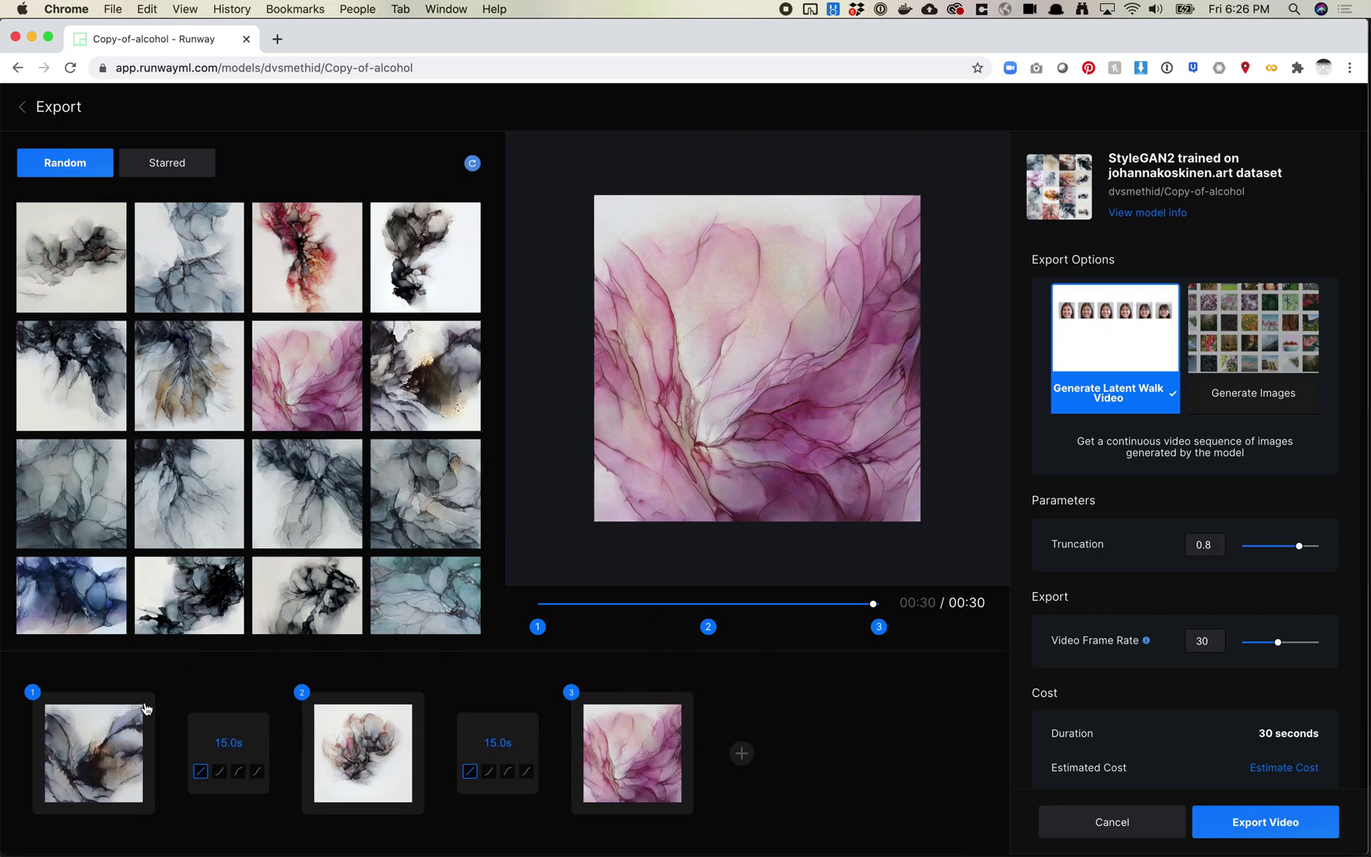
pyautogui.click(152, 697)
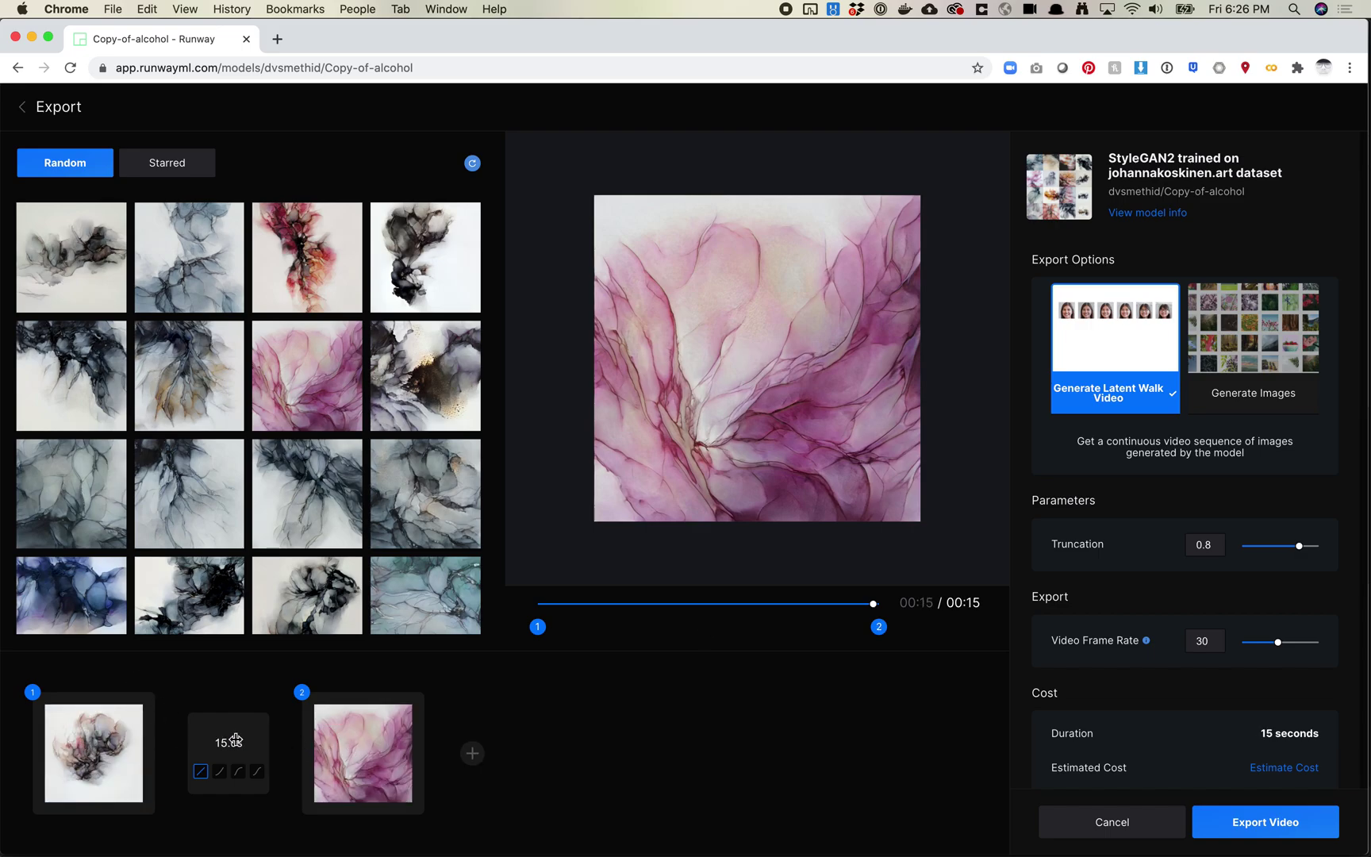
pyautogui.click(229, 744)
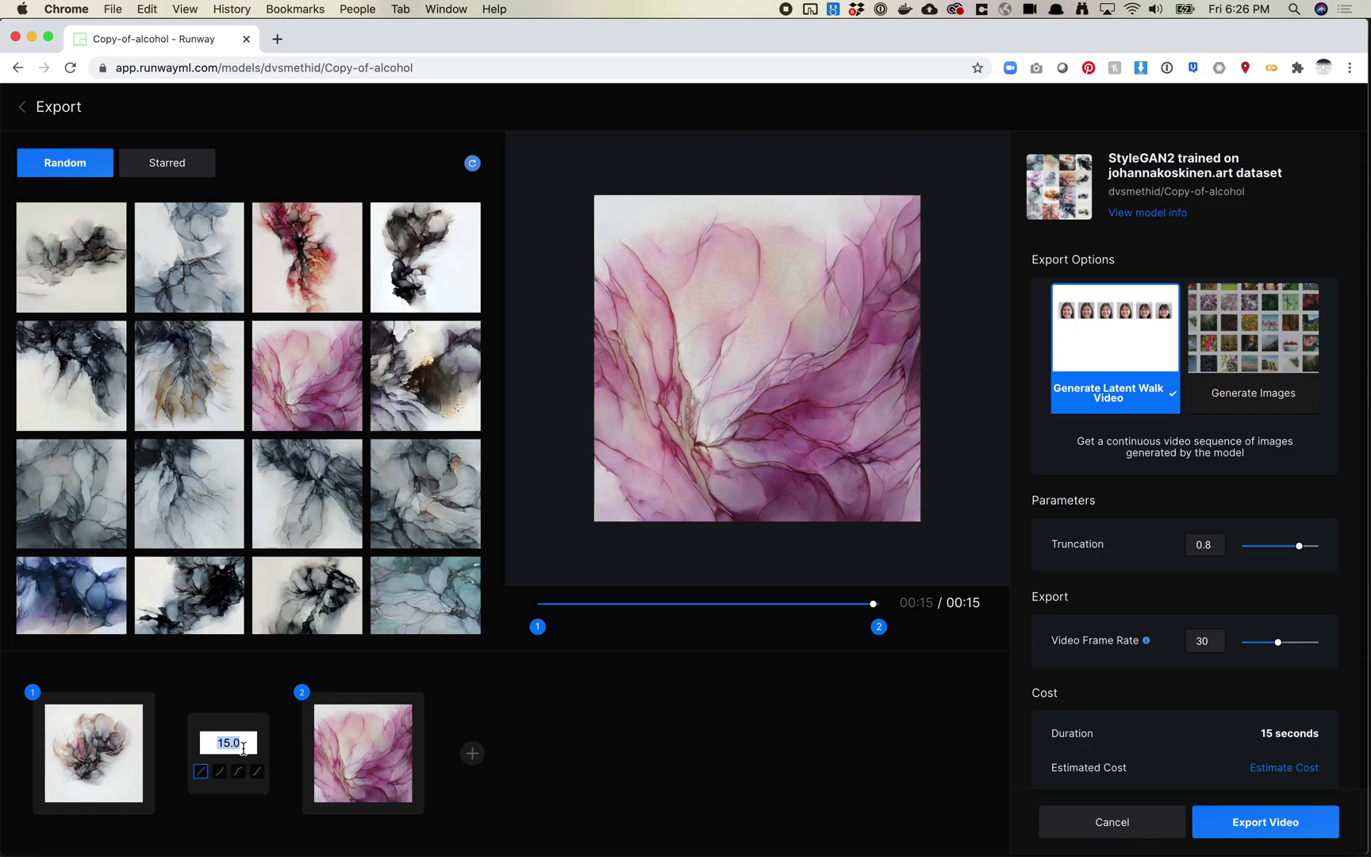
pyautogui.write('10')
pyautogui.click(265, 744)
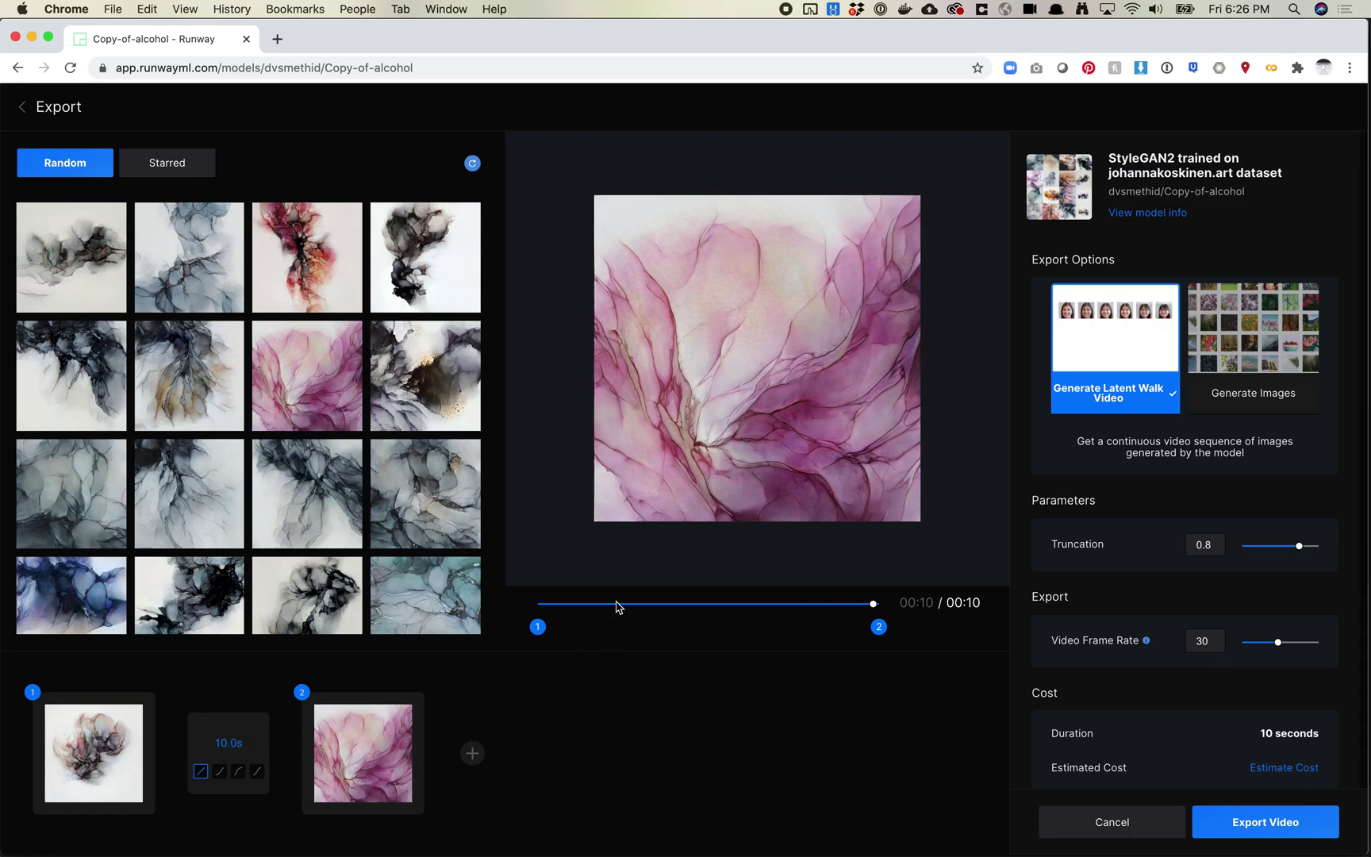
pyautogui.moveTo(873, 604); pyautogui.dragTo(731, 600)
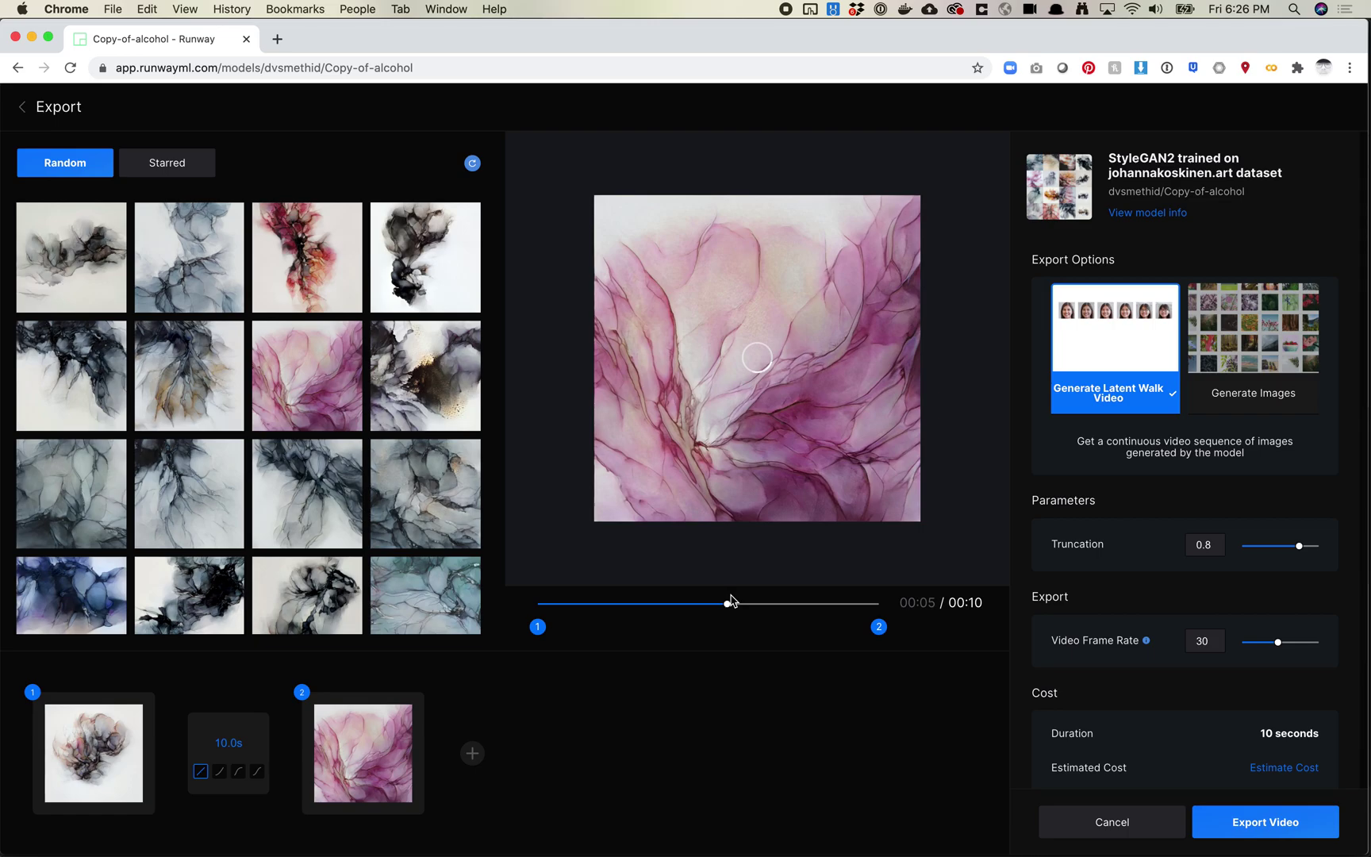
pyautogui.moveTo(727, 605); pyautogui.dragTo(788, 611)
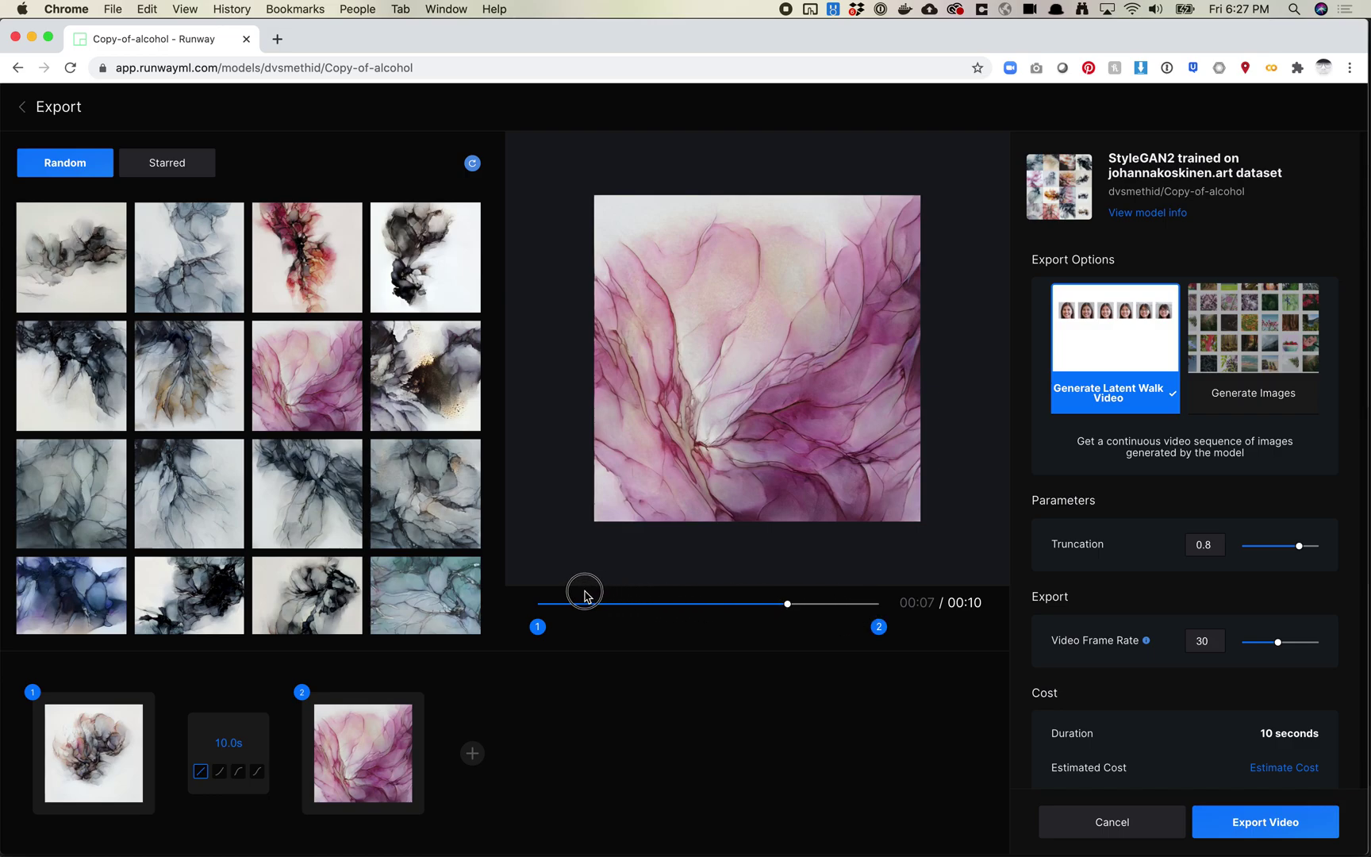
pyautogui.click(538, 603)
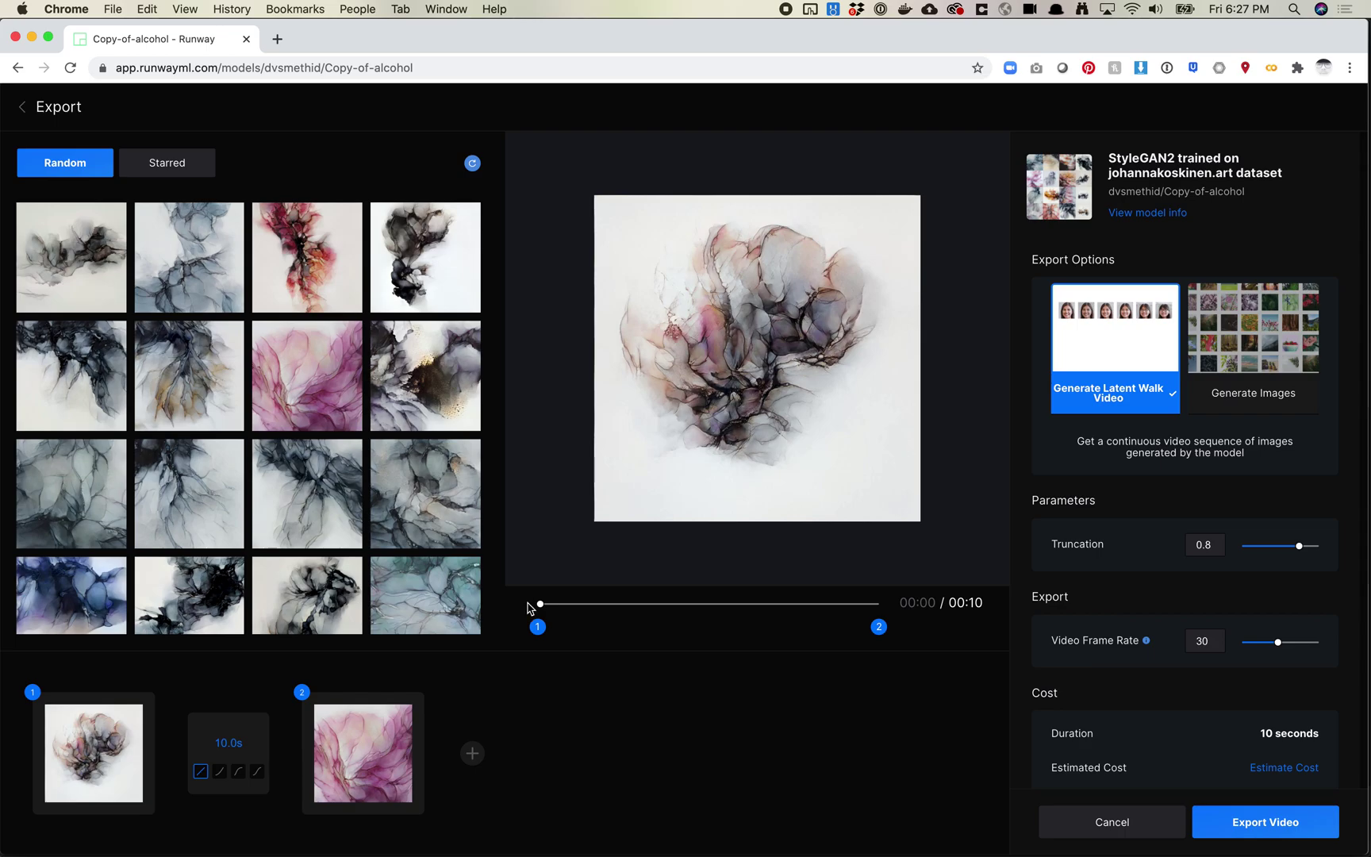
pyautogui.moveTo(538, 604); pyautogui.dragTo(608, 604)
pyautogui.moveTo(608, 605); pyautogui.dragTo(830, 612)
pyautogui.moveTo(698, 607); pyautogui.dragTo(825, 609)
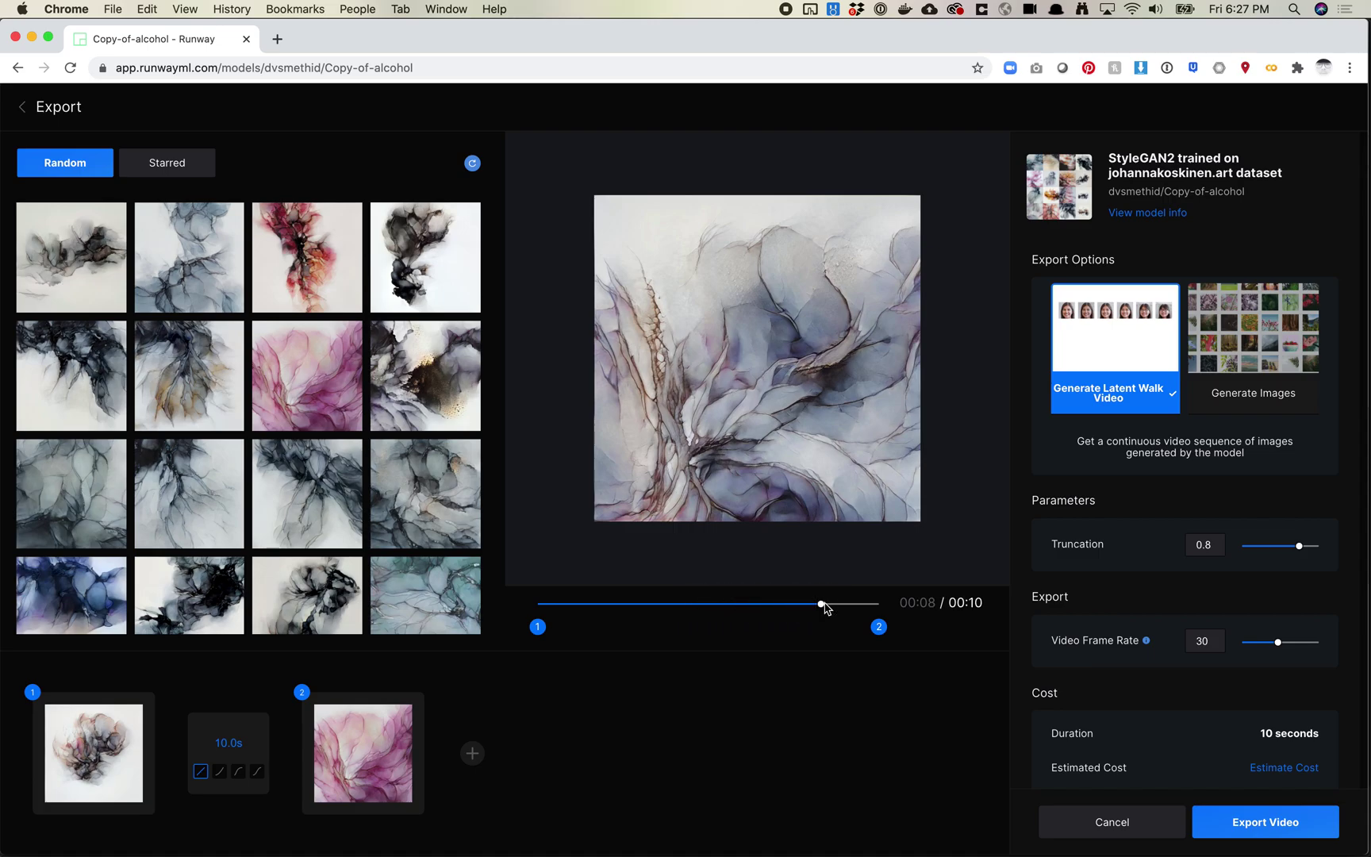
pyautogui.moveTo(822, 606); pyautogui.dragTo(883, 609)
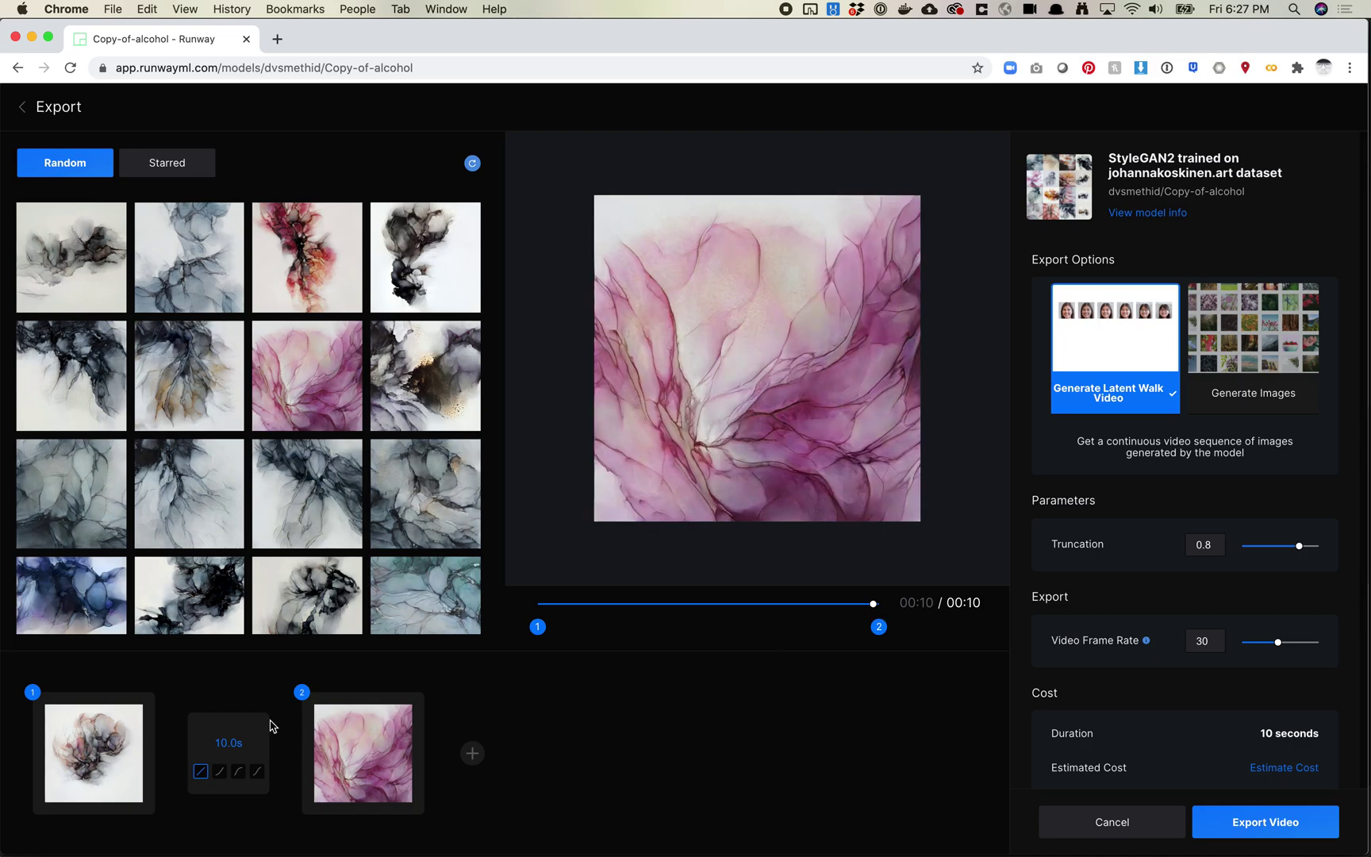
# - Export the 10-second walk video, then go back to Copy-of-alcohol's Export Images & Videos screen
pyautogui.click(1262, 823)
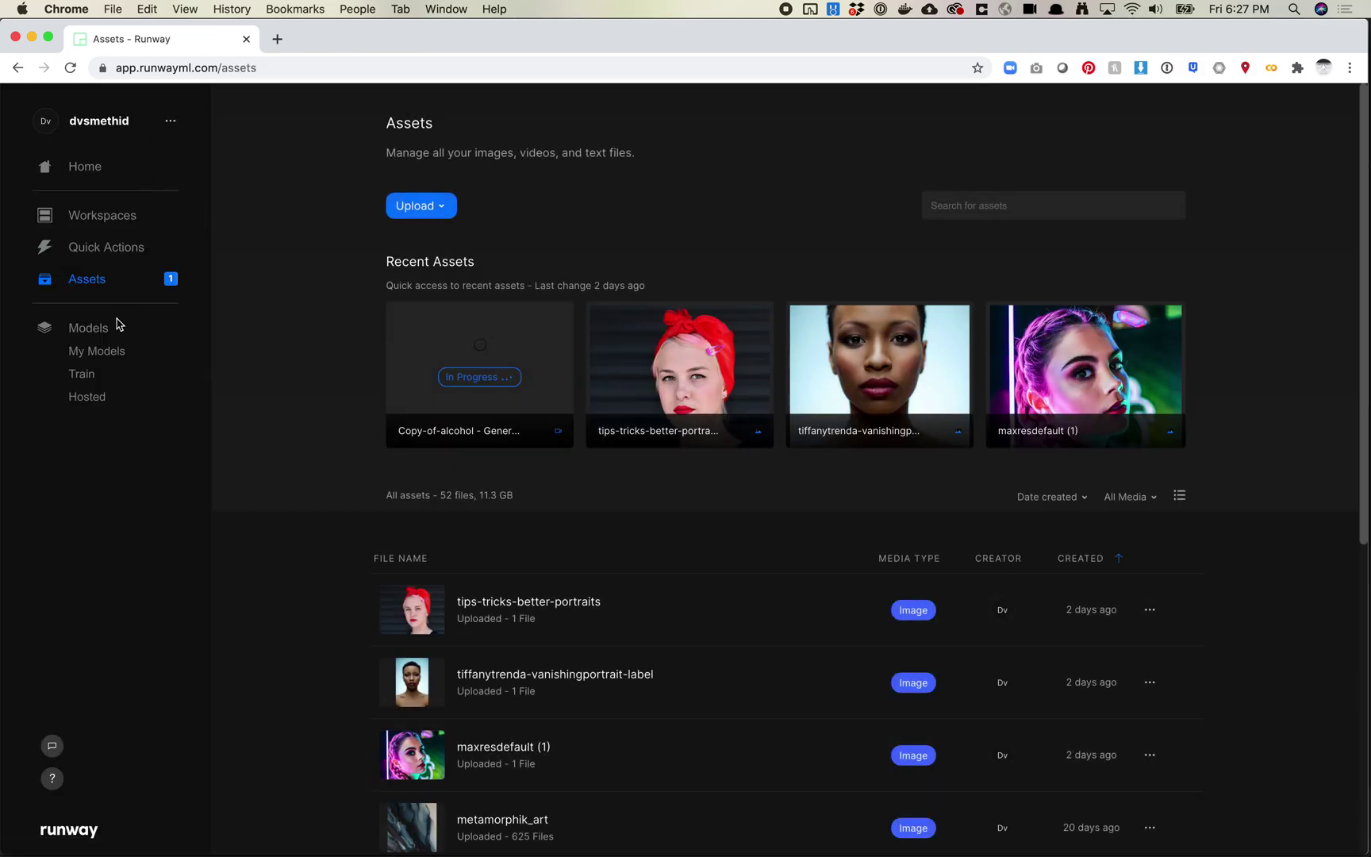
pyautogui.click(111, 222)
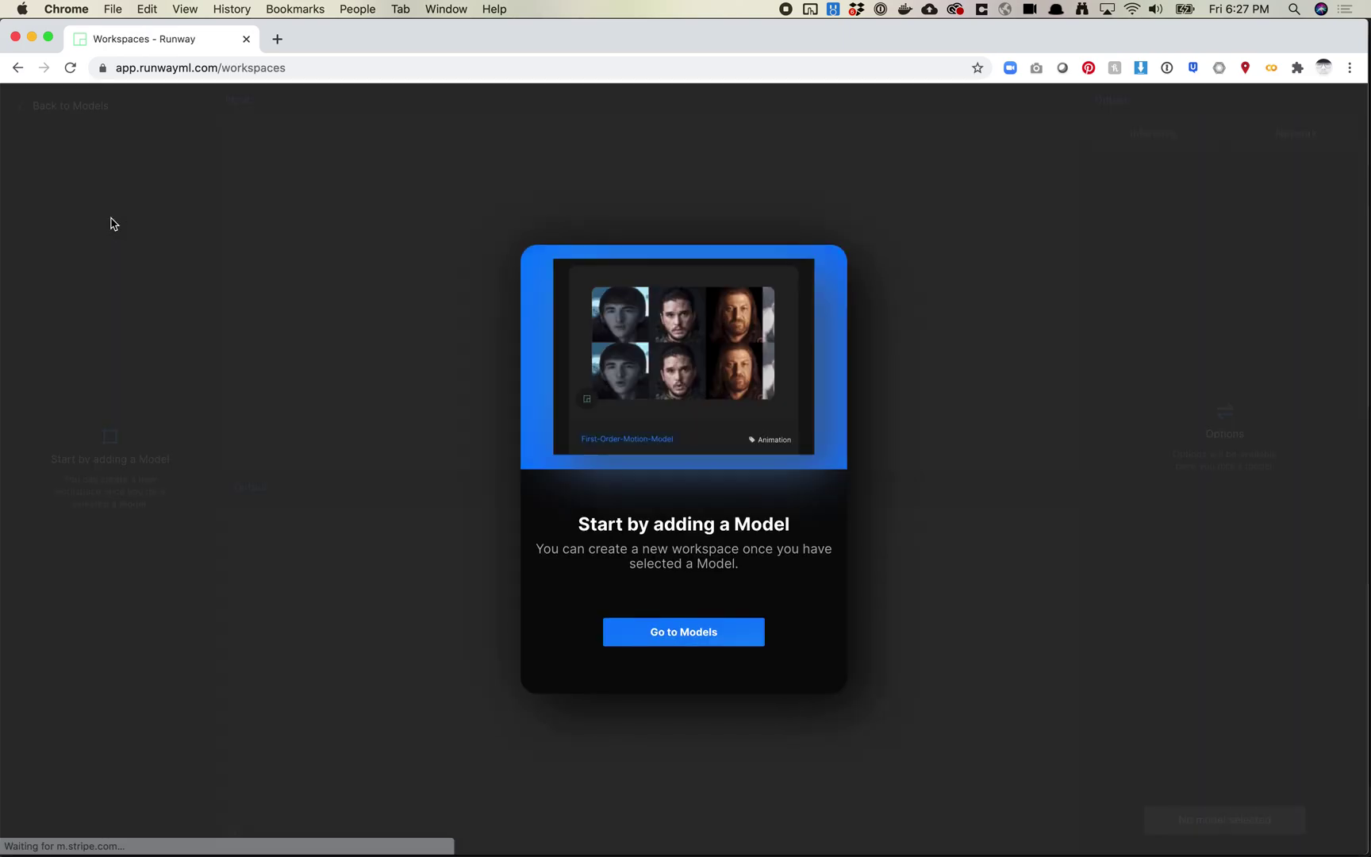
pyautogui.click(465, 592)
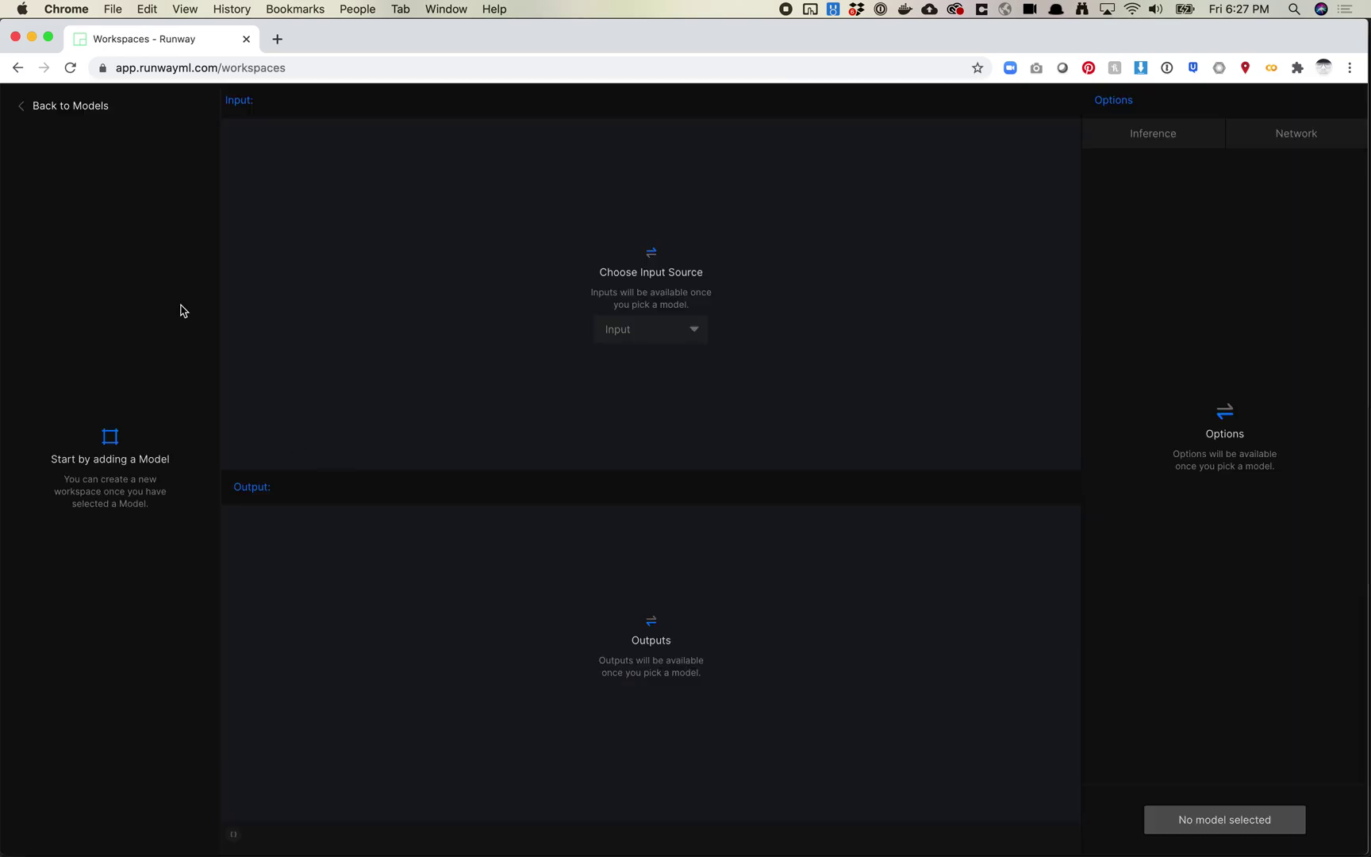
pyautogui.click(65, 103)
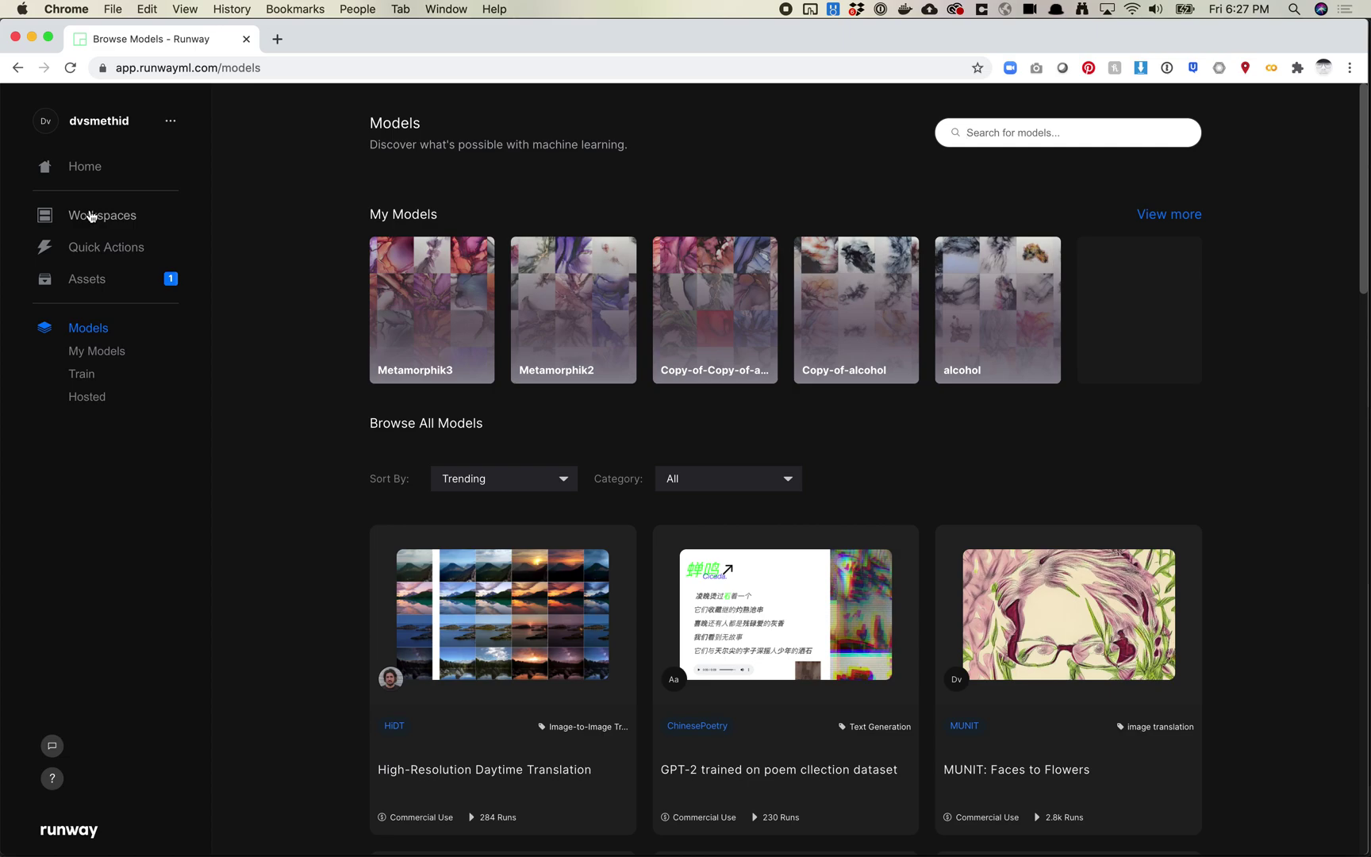
pyautogui.click(882, 363)
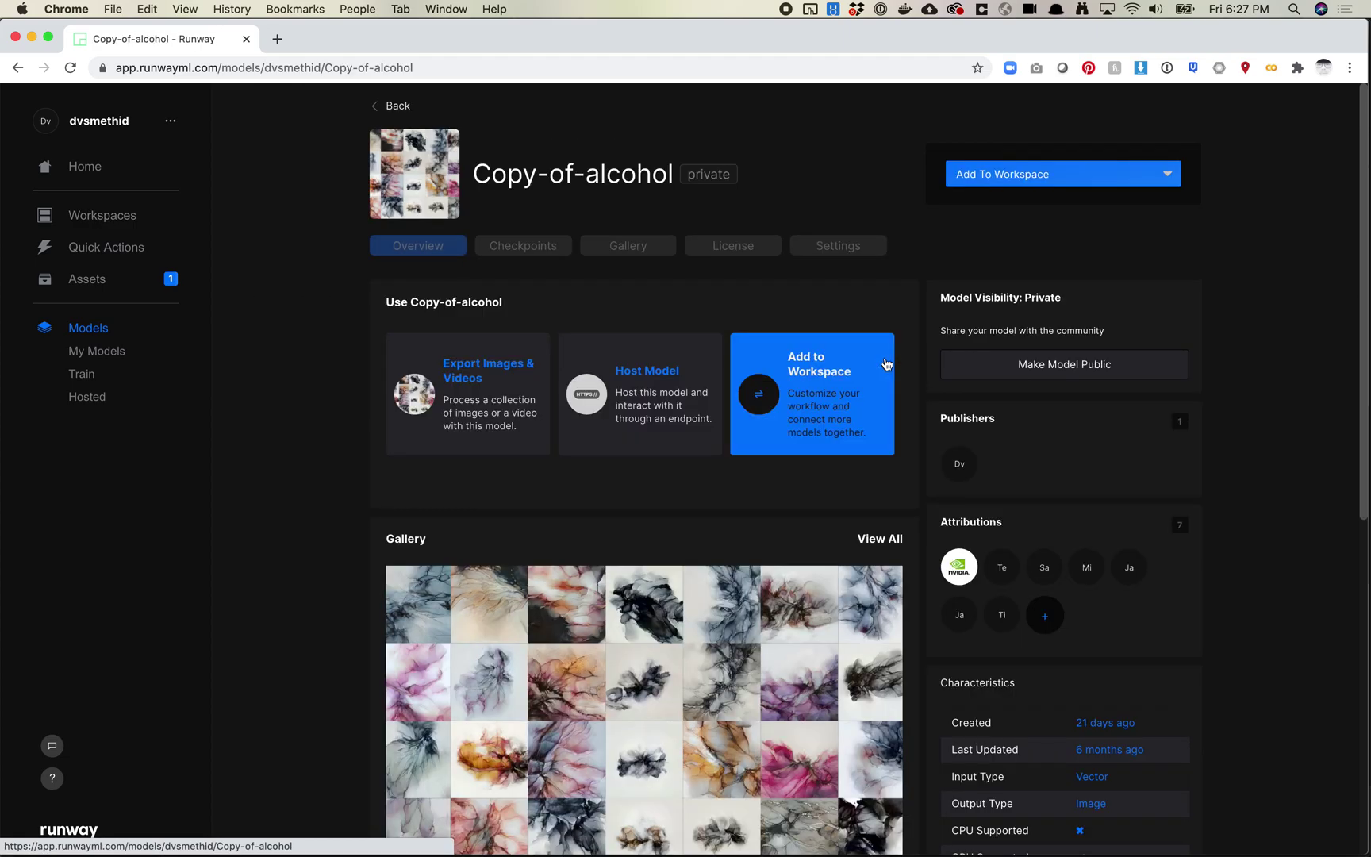
pyautogui.click(469, 379)
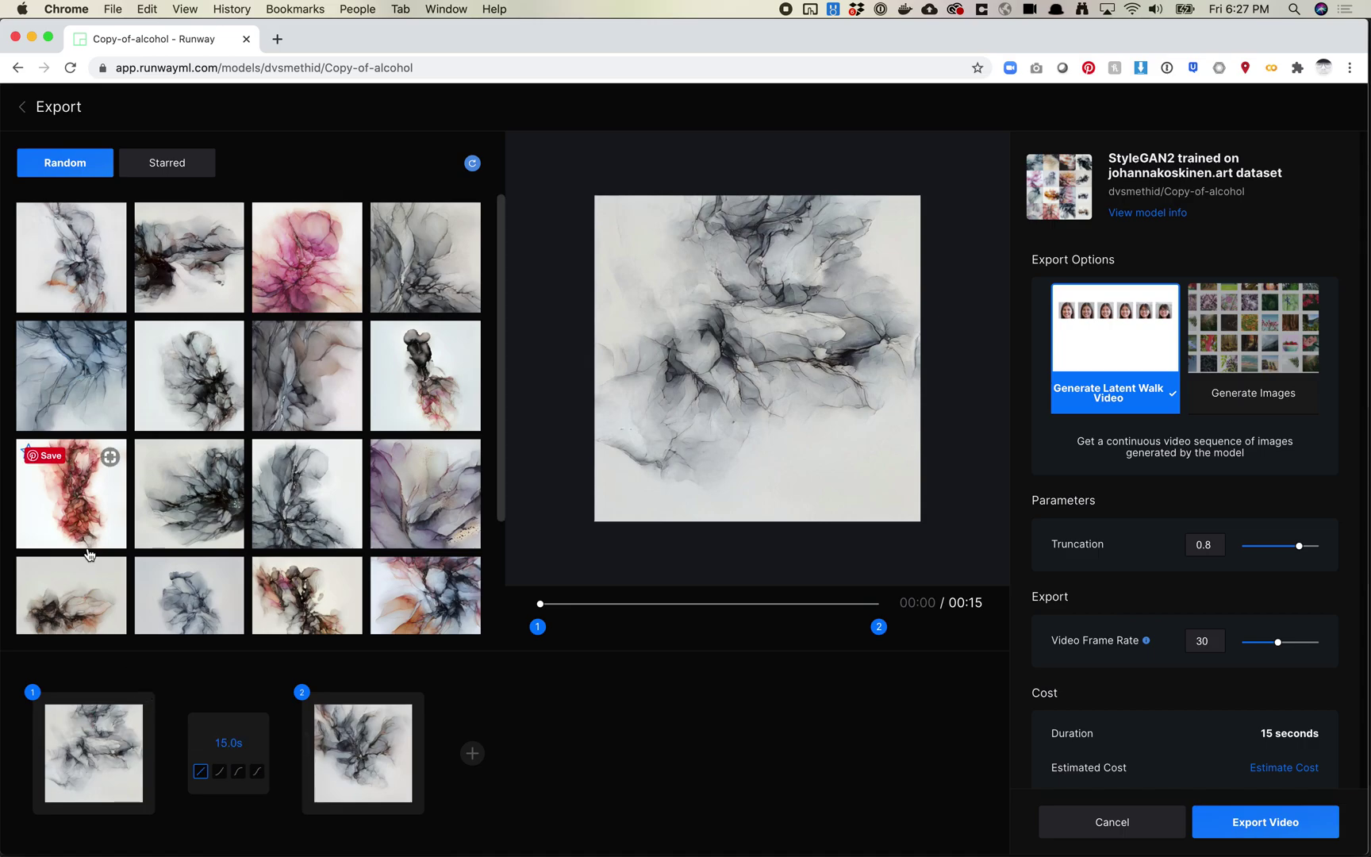
# - Rework the opening keyframes, trying other ink images and settling on red ink as the first
pyautogui.click(83, 516)
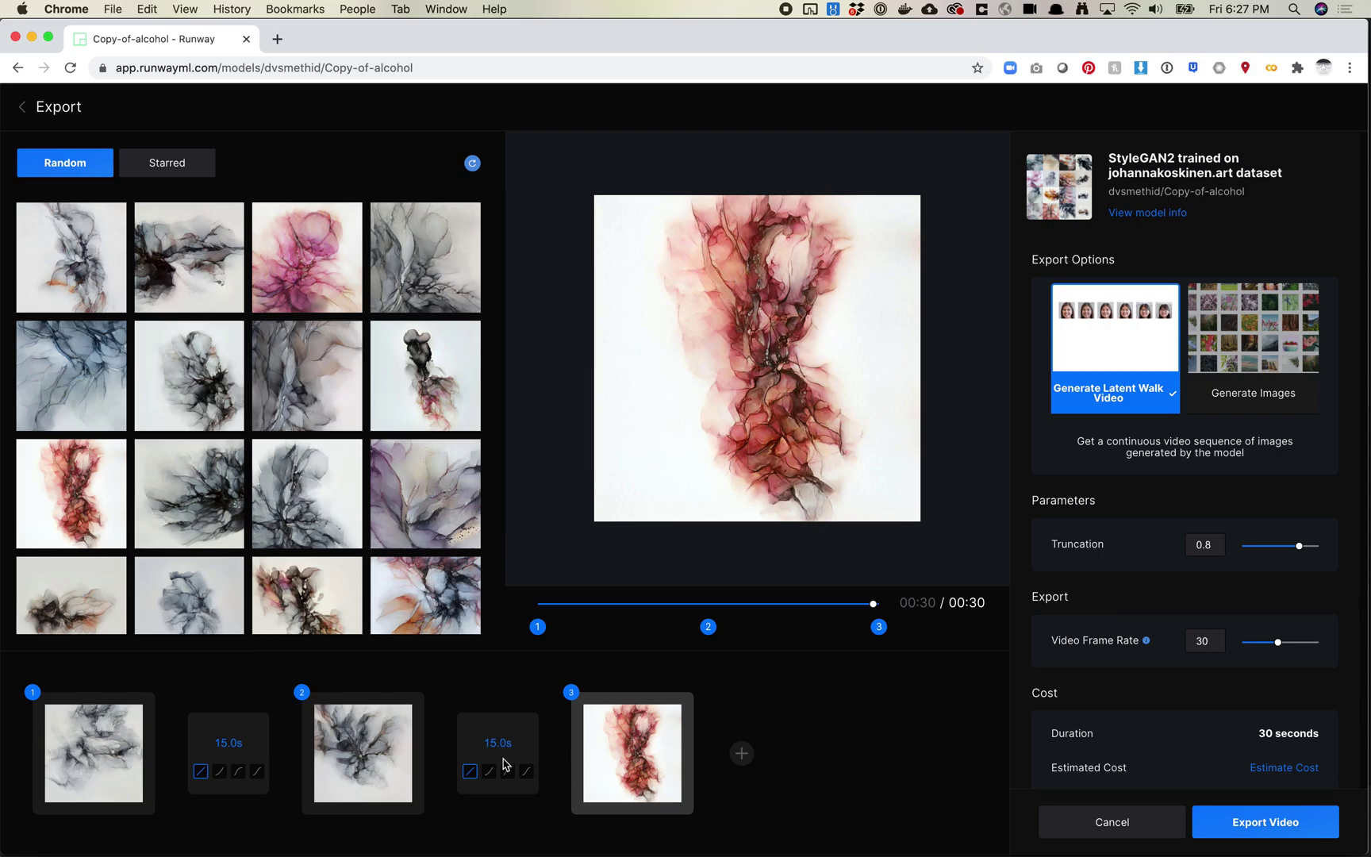
pyautogui.moveTo(140, 713)
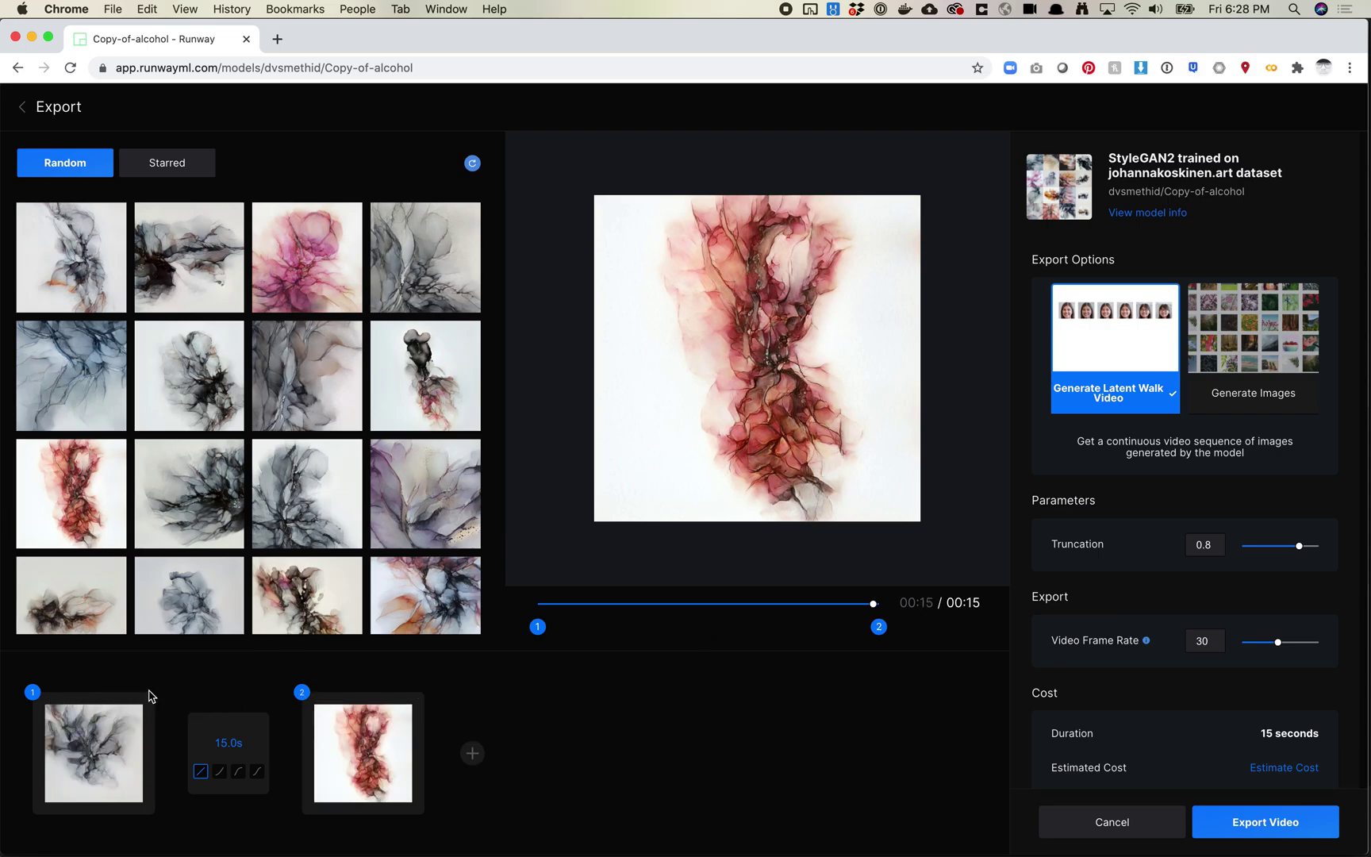
pyautogui.click(135, 707)
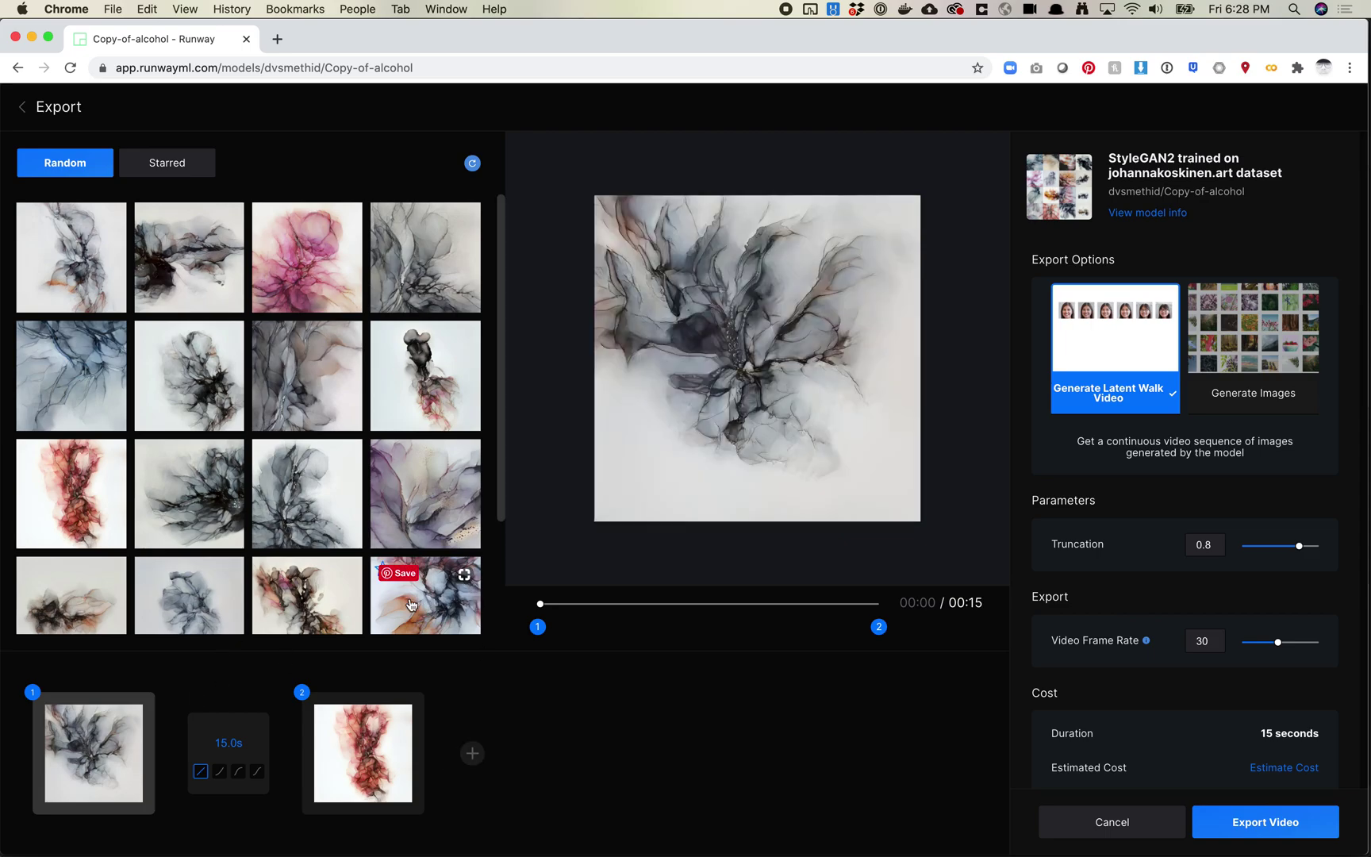
pyautogui.moveTo(449, 602); pyautogui.dragTo(109, 734)
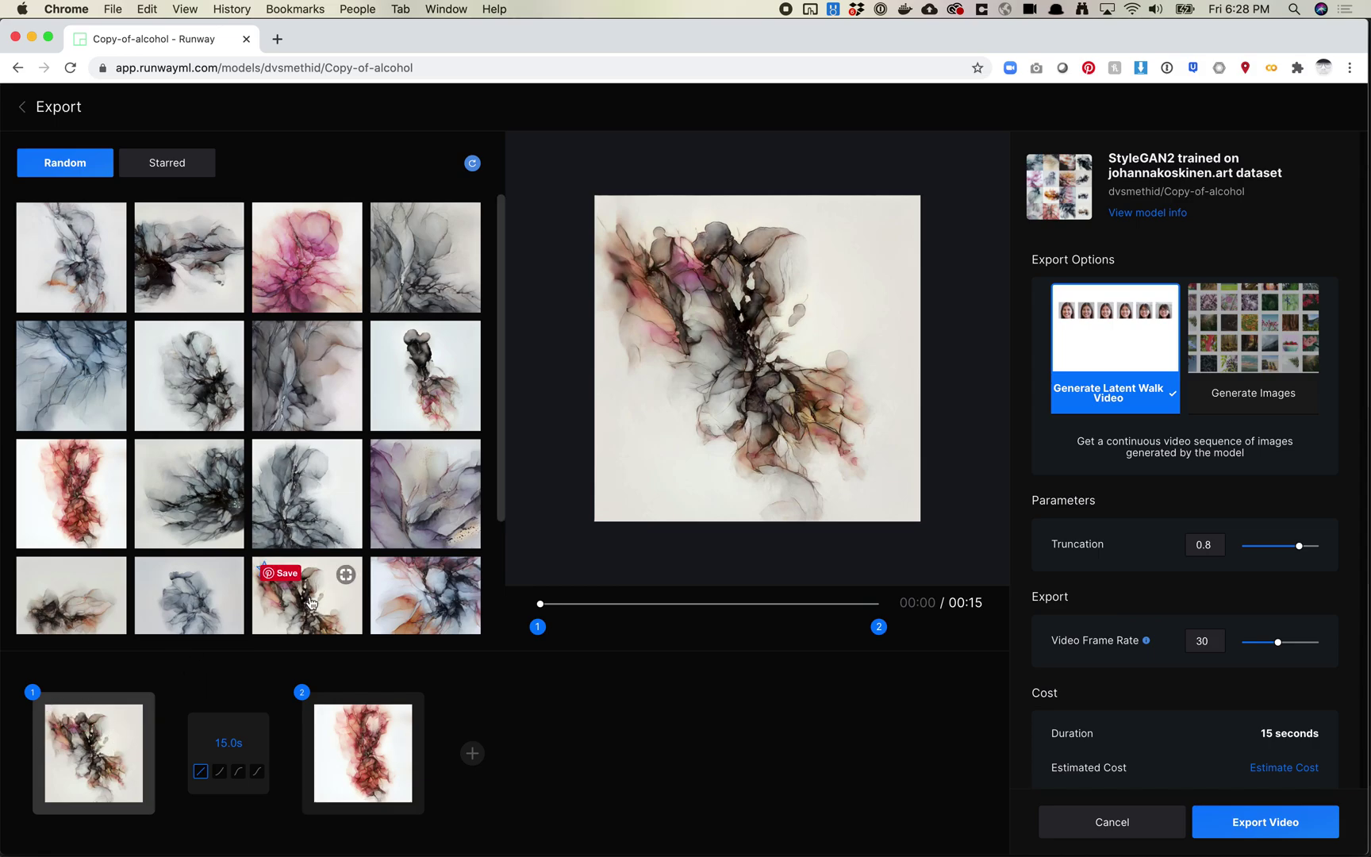
pyautogui.moveTo(294, 564); pyautogui.dragTo(511, 762)
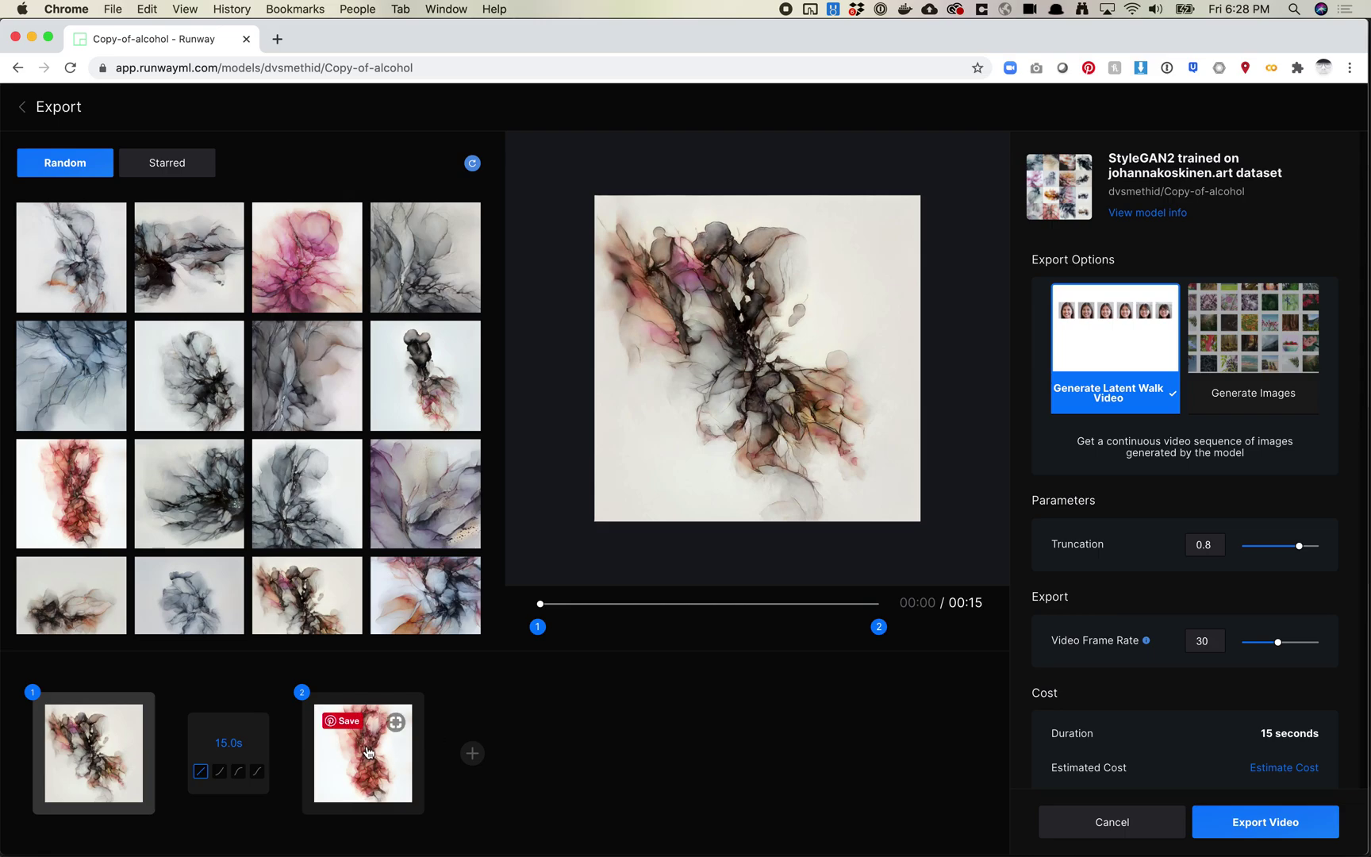
pyautogui.click(313, 696)
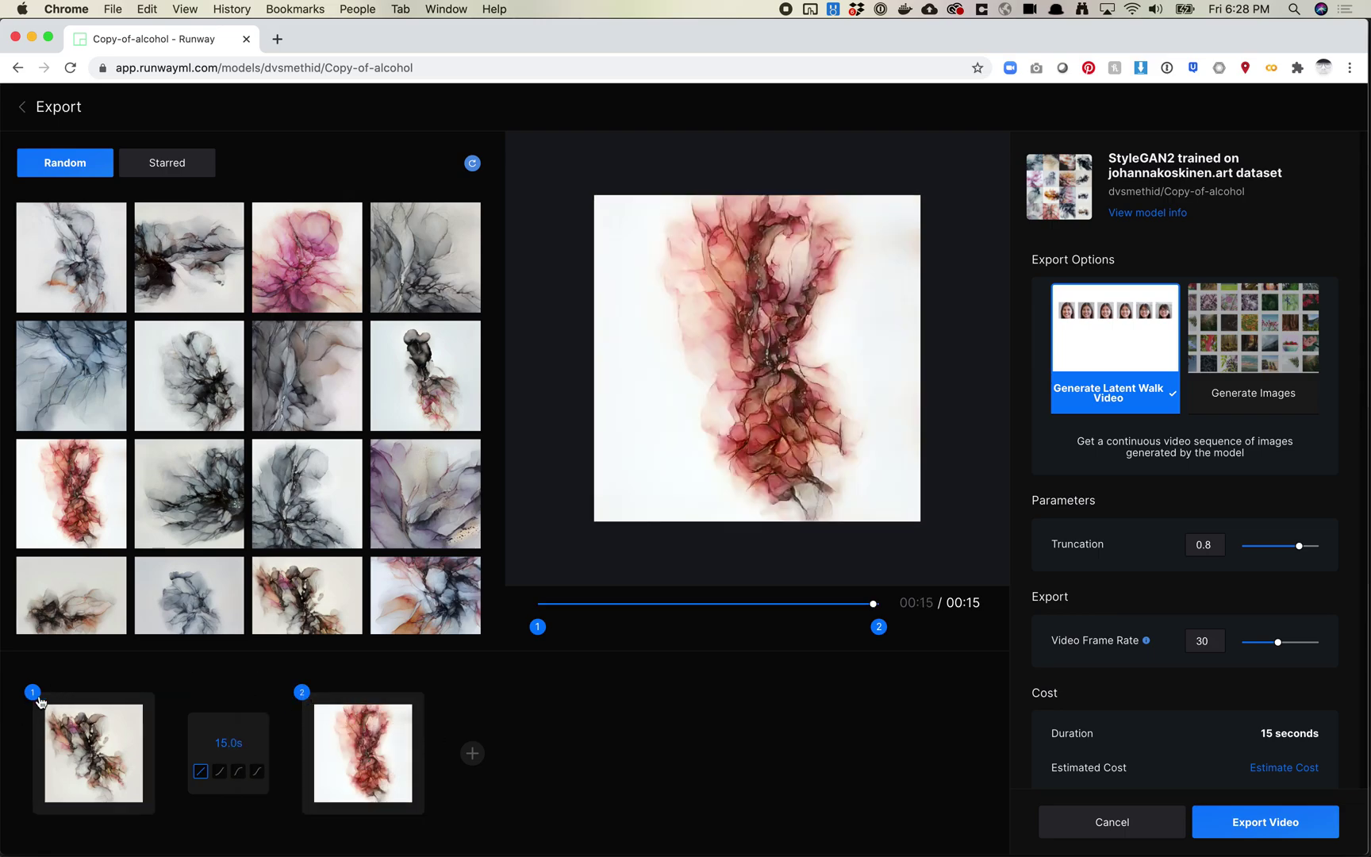
pyautogui.click(88, 702)
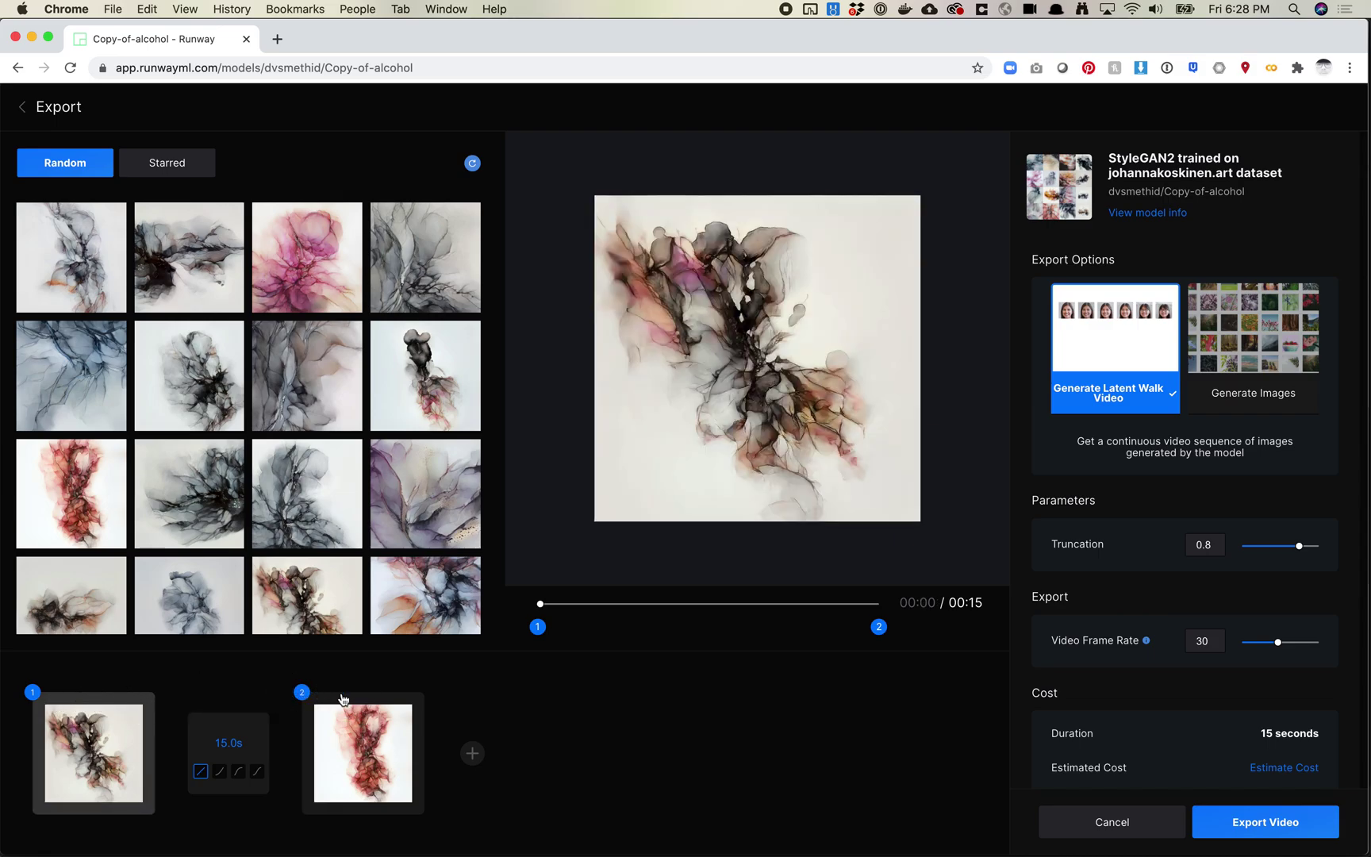
pyautogui.click(75, 505)
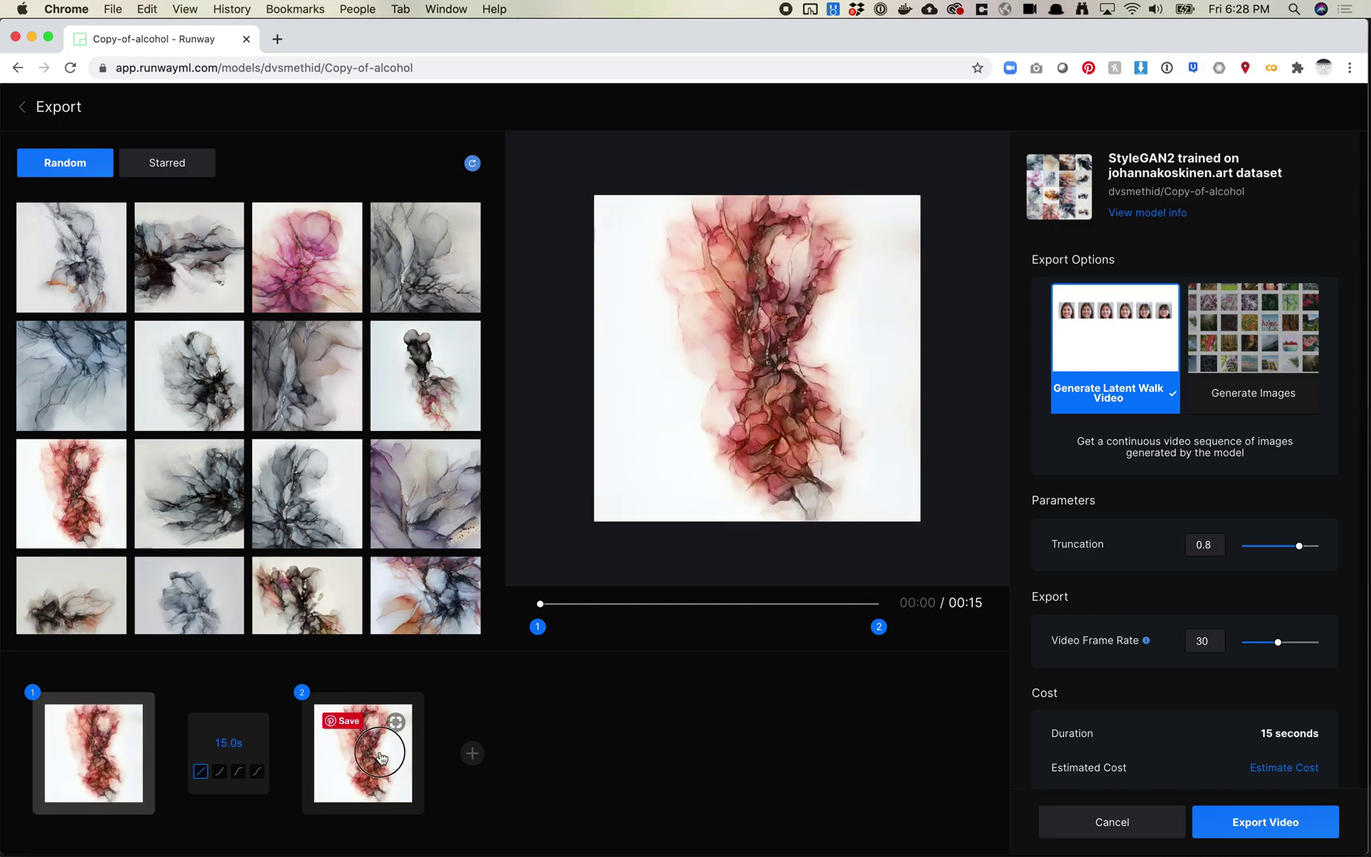
# - Make the second keyframe a dark ink image, then add and delete keyframes until four remain
pyautogui.click(377, 757)
pyautogui.click(326, 575)
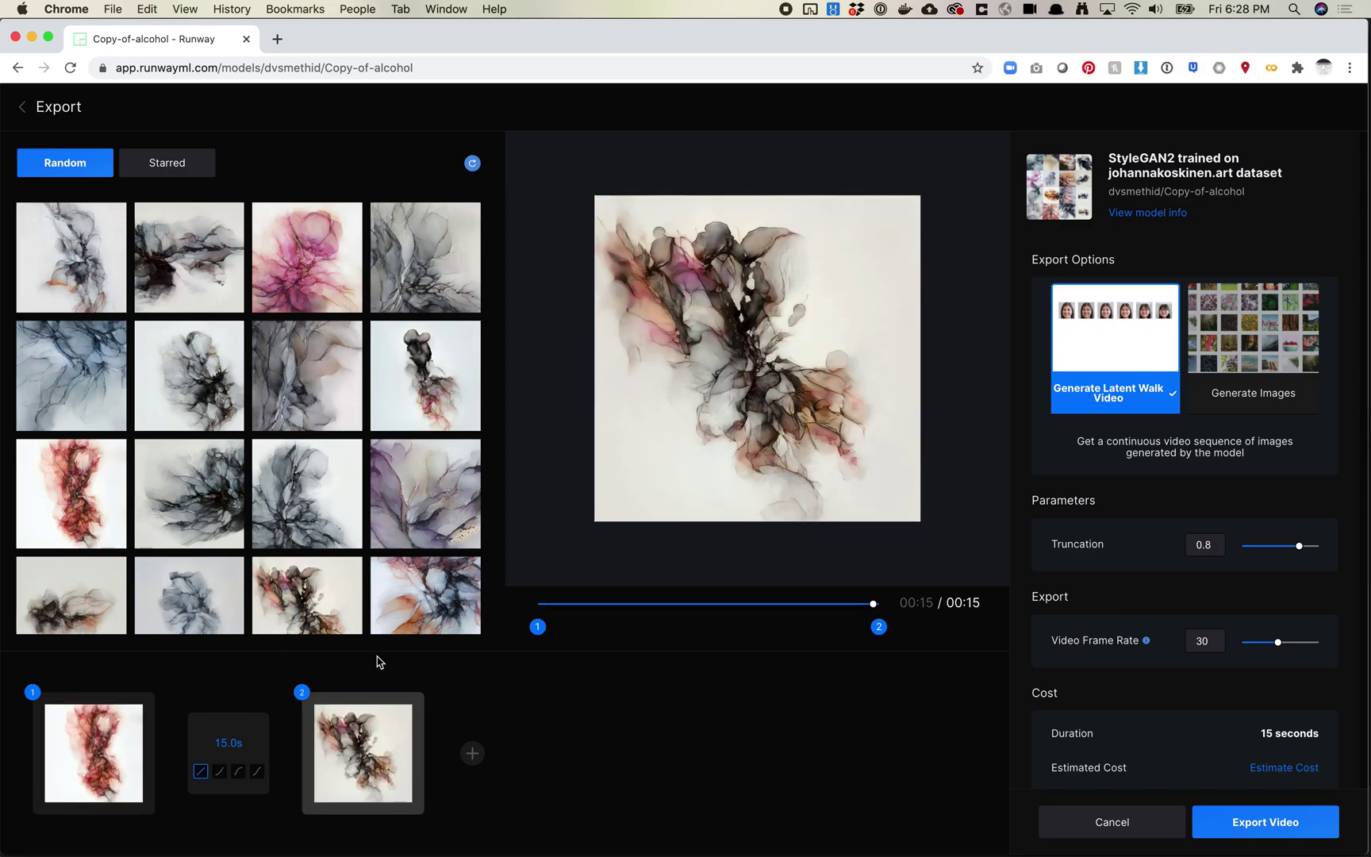
pyautogui.click(475, 752)
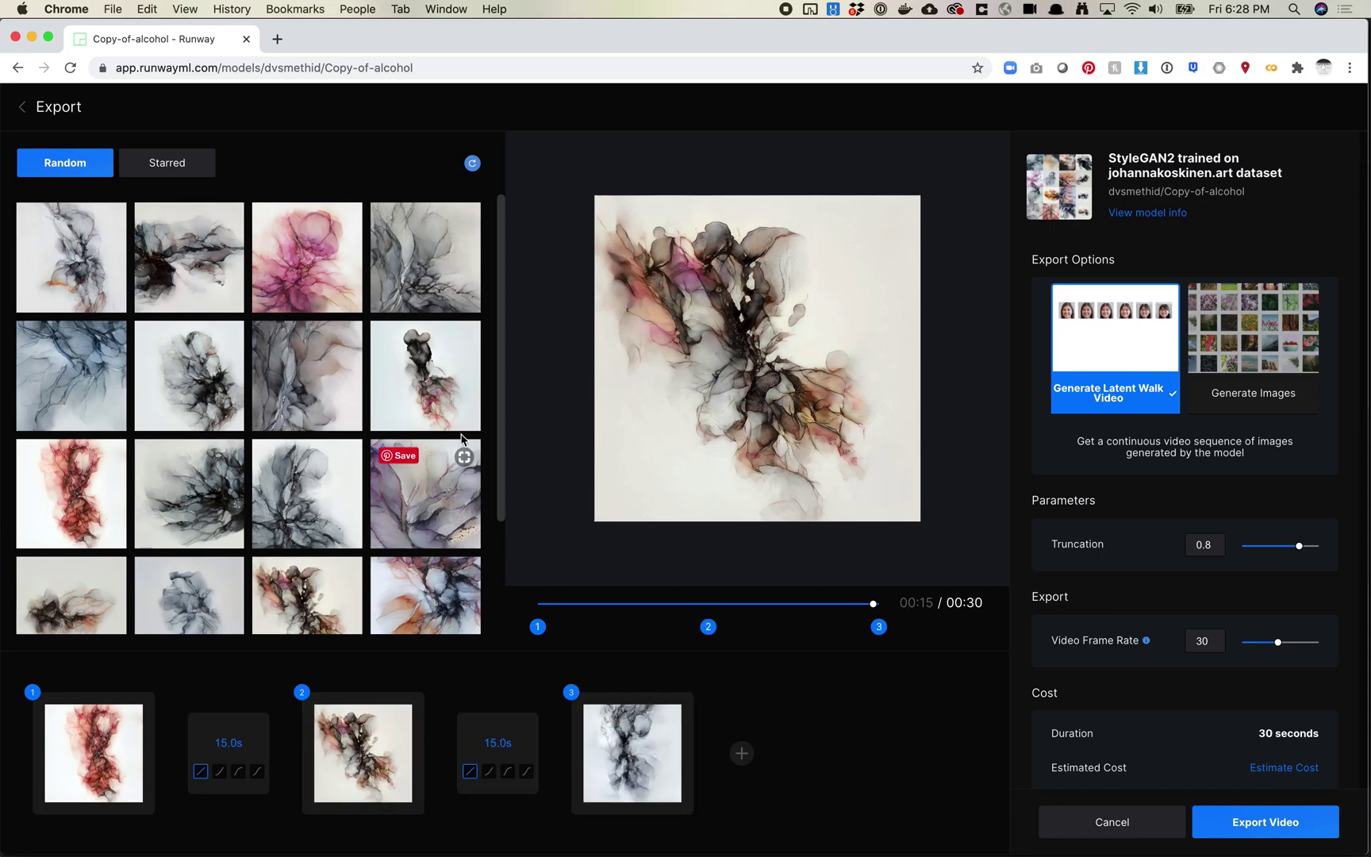
pyautogui.click(425, 373)
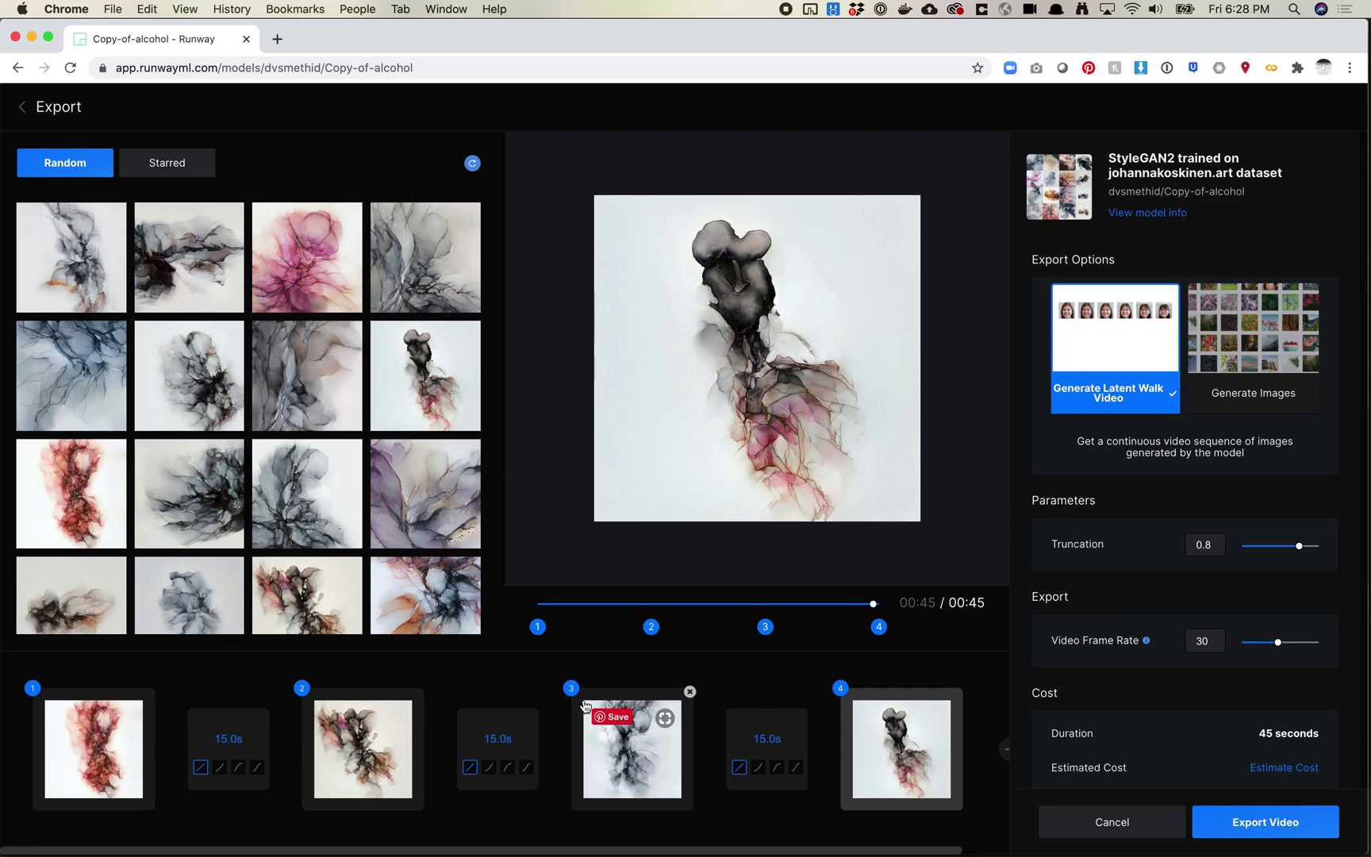
pyautogui.click(673, 703)
pyautogui.click(689, 693)
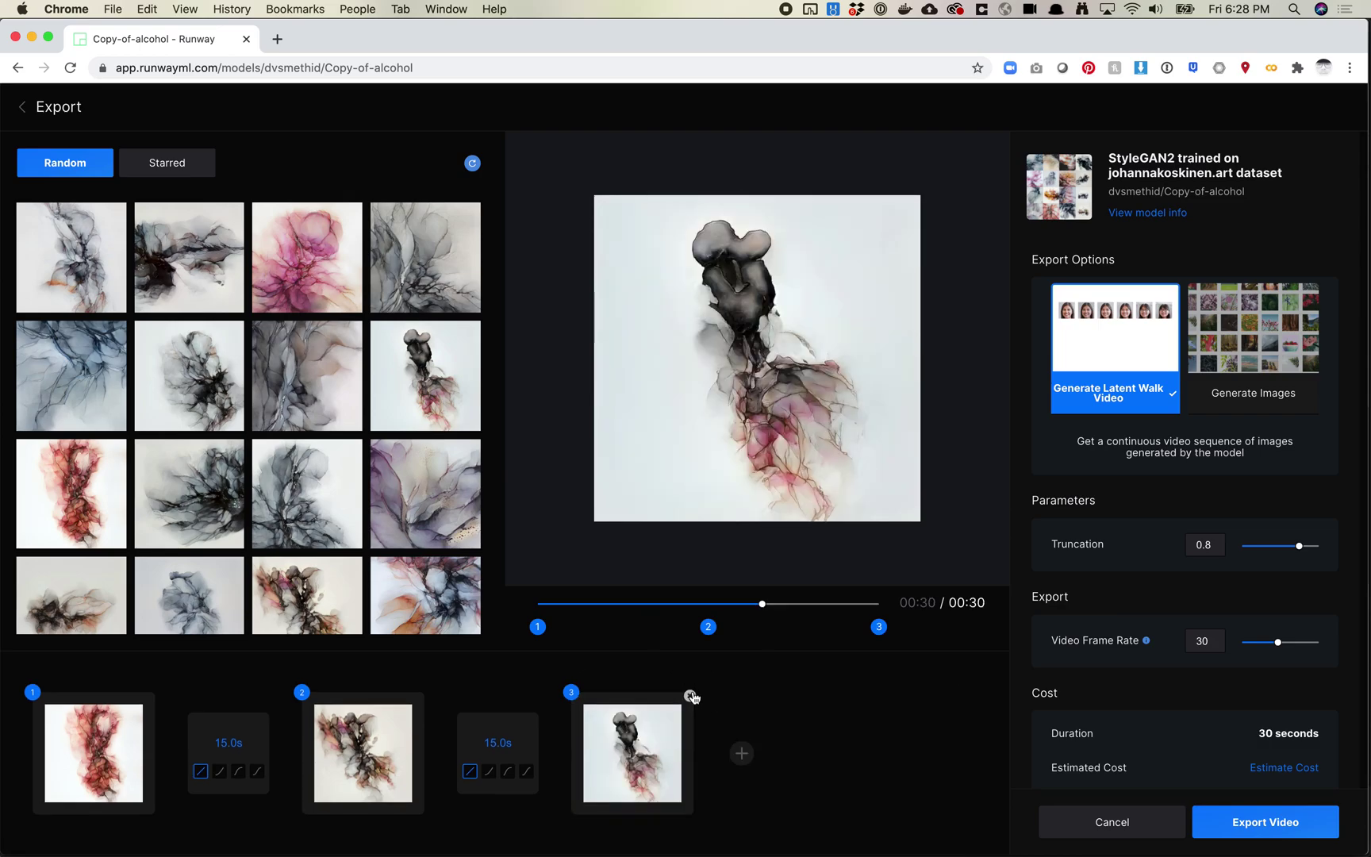
pyautogui.click(742, 753)
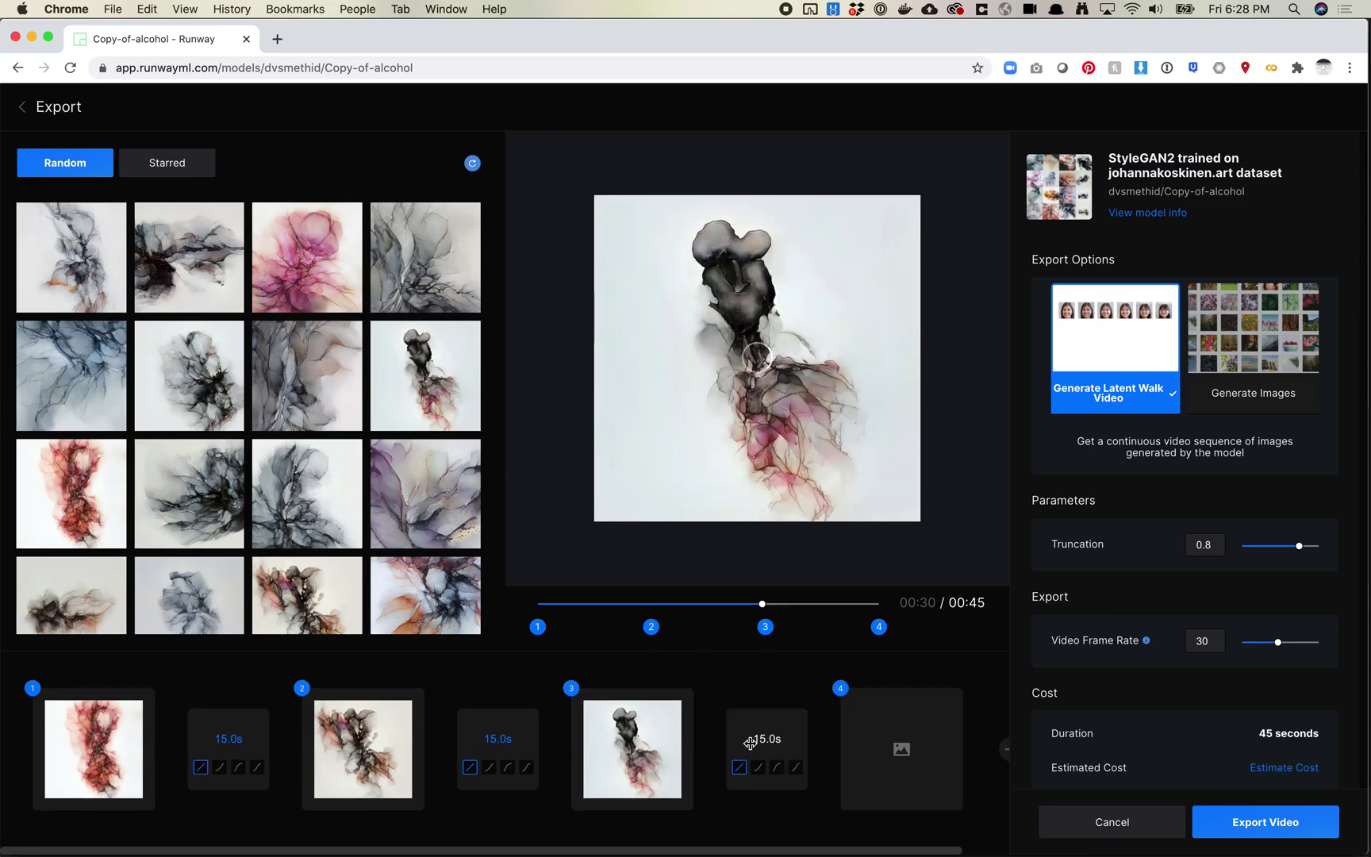
pyautogui.click(448, 589)
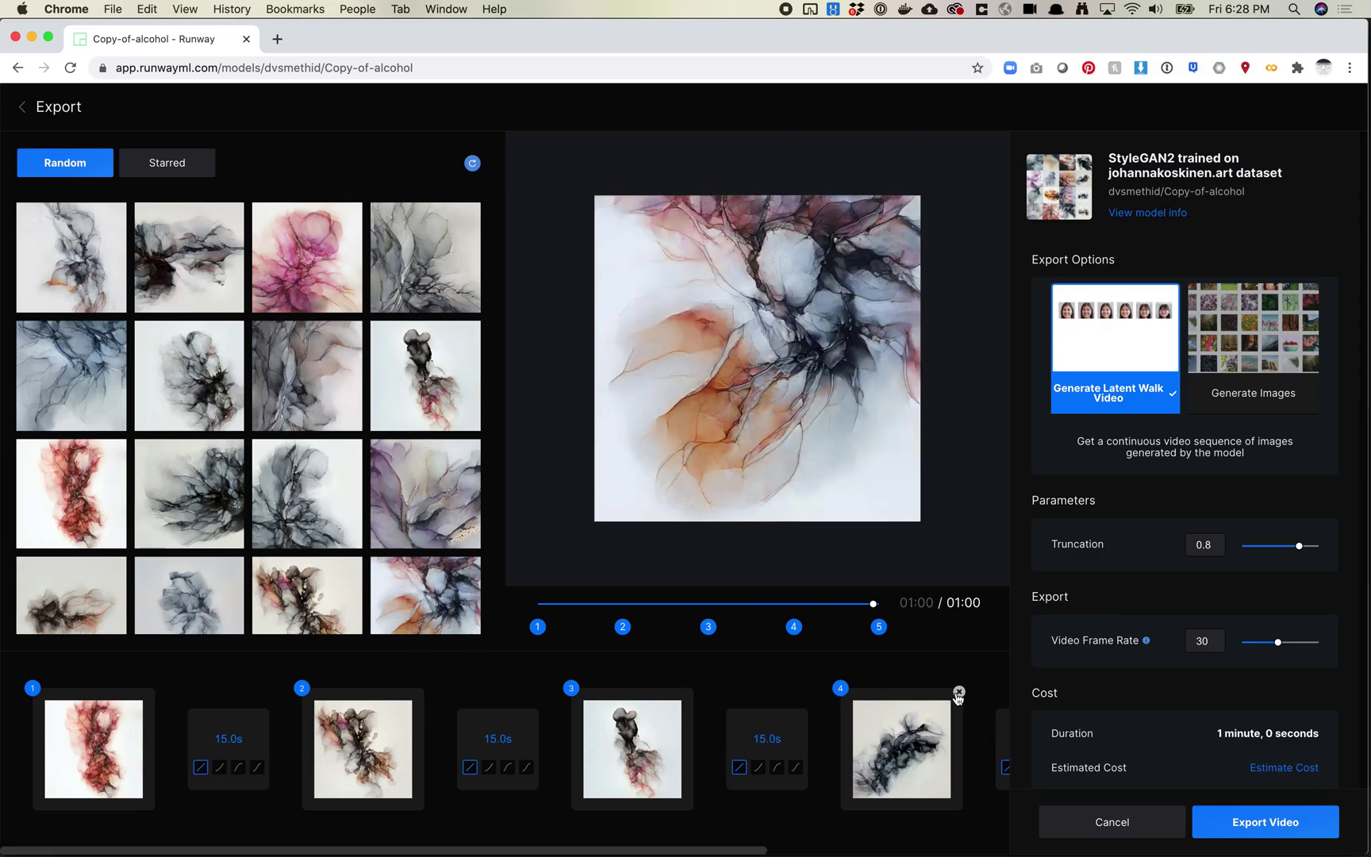
pyautogui.click(959, 692)
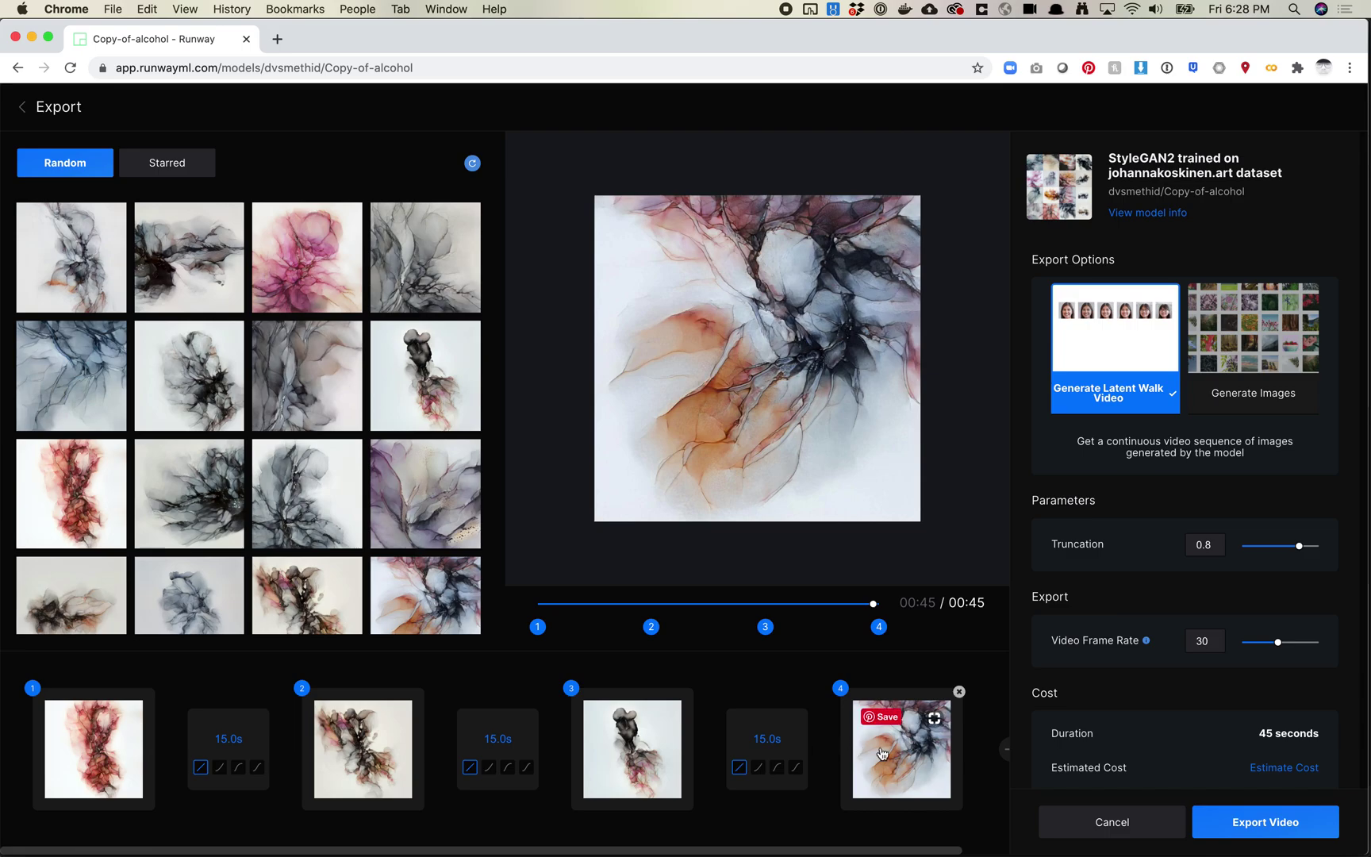
# - Set all three transition durations to 10 seconds for a 30-second walk
pyautogui.click(236, 739)
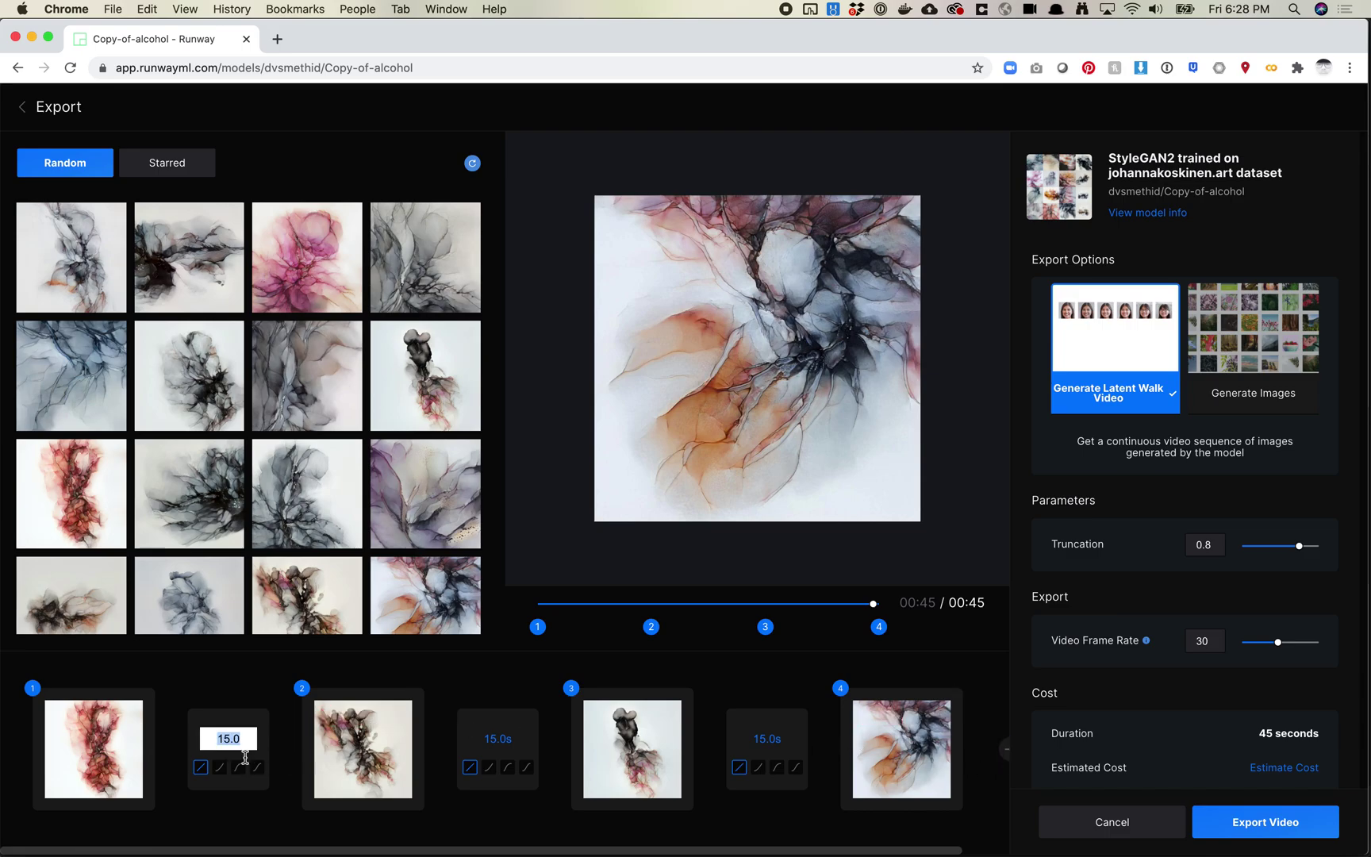
pyautogui.write('10')
pyautogui.press('Tab')
pyautogui.write('1s')
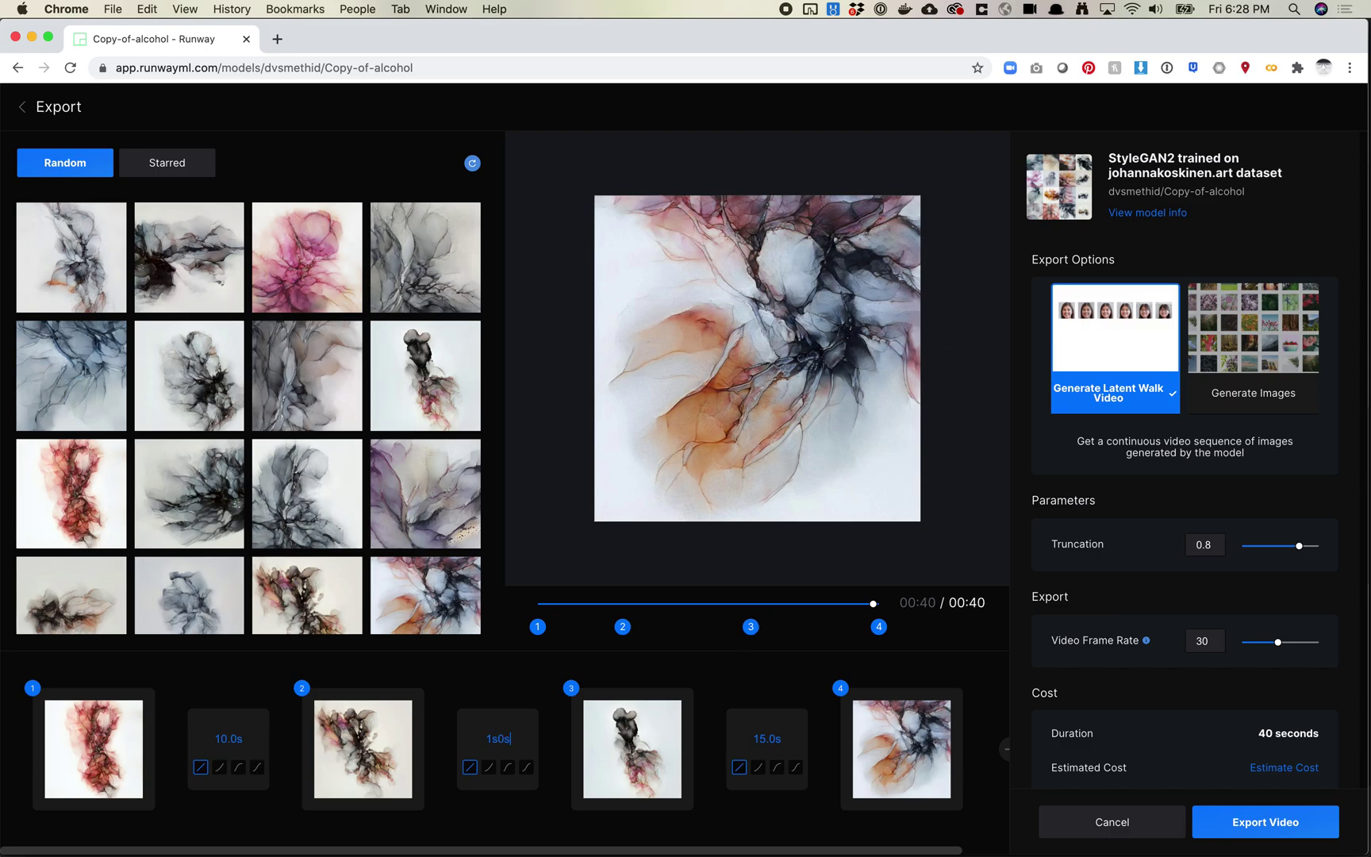
pyautogui.click(491, 739)
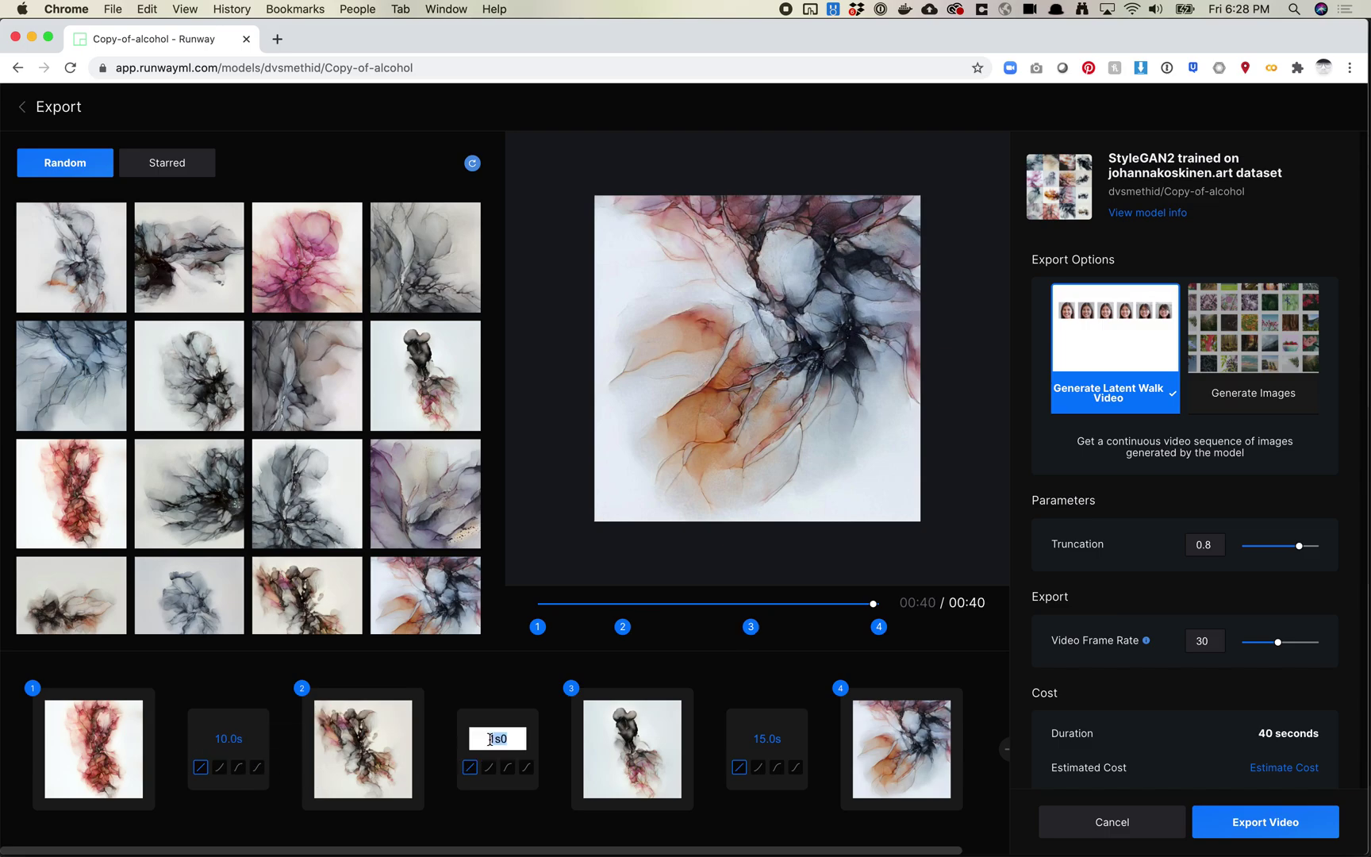
pyautogui.write('10')
pyautogui.click(743, 731)
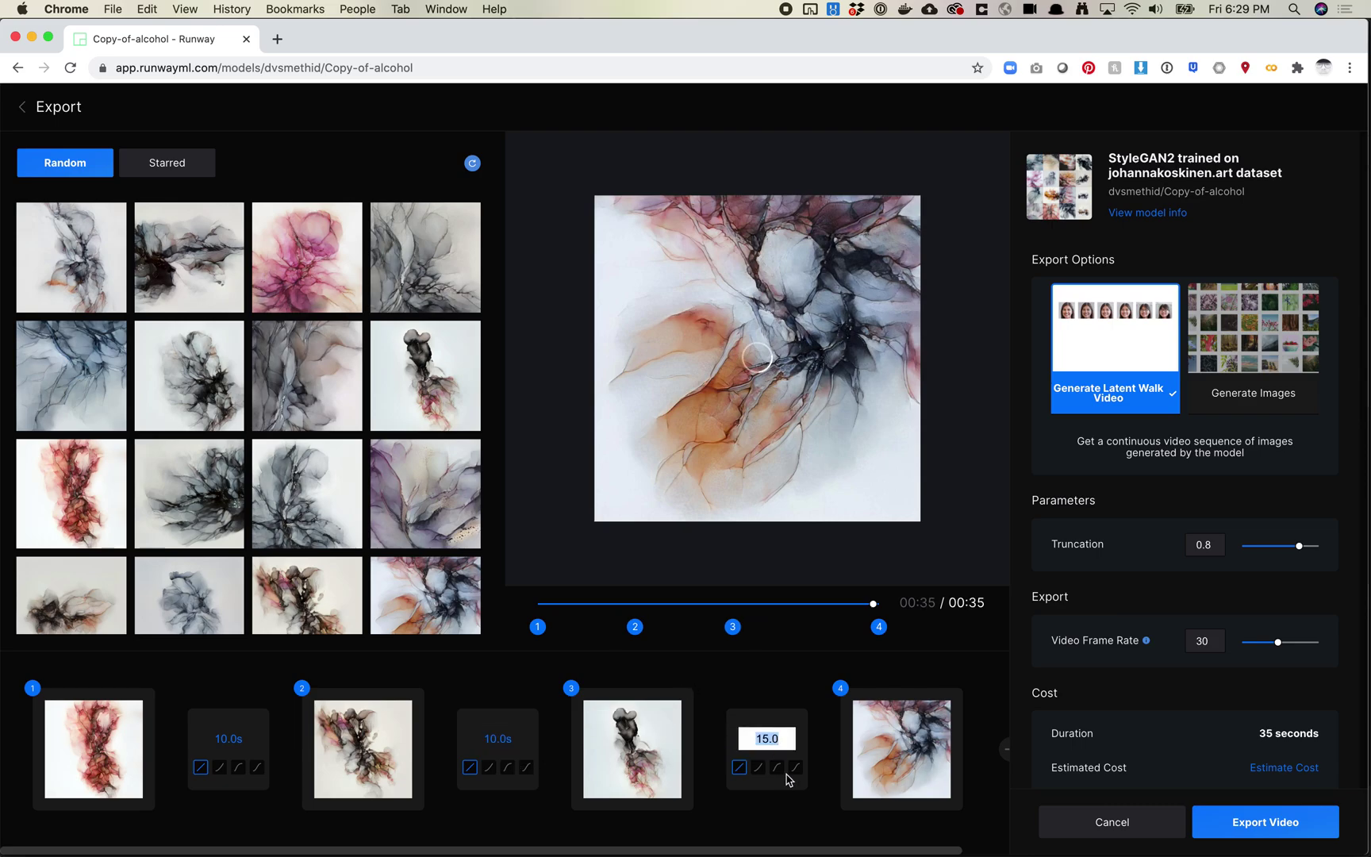
pyautogui.write('10')
pyautogui.click(820, 741)
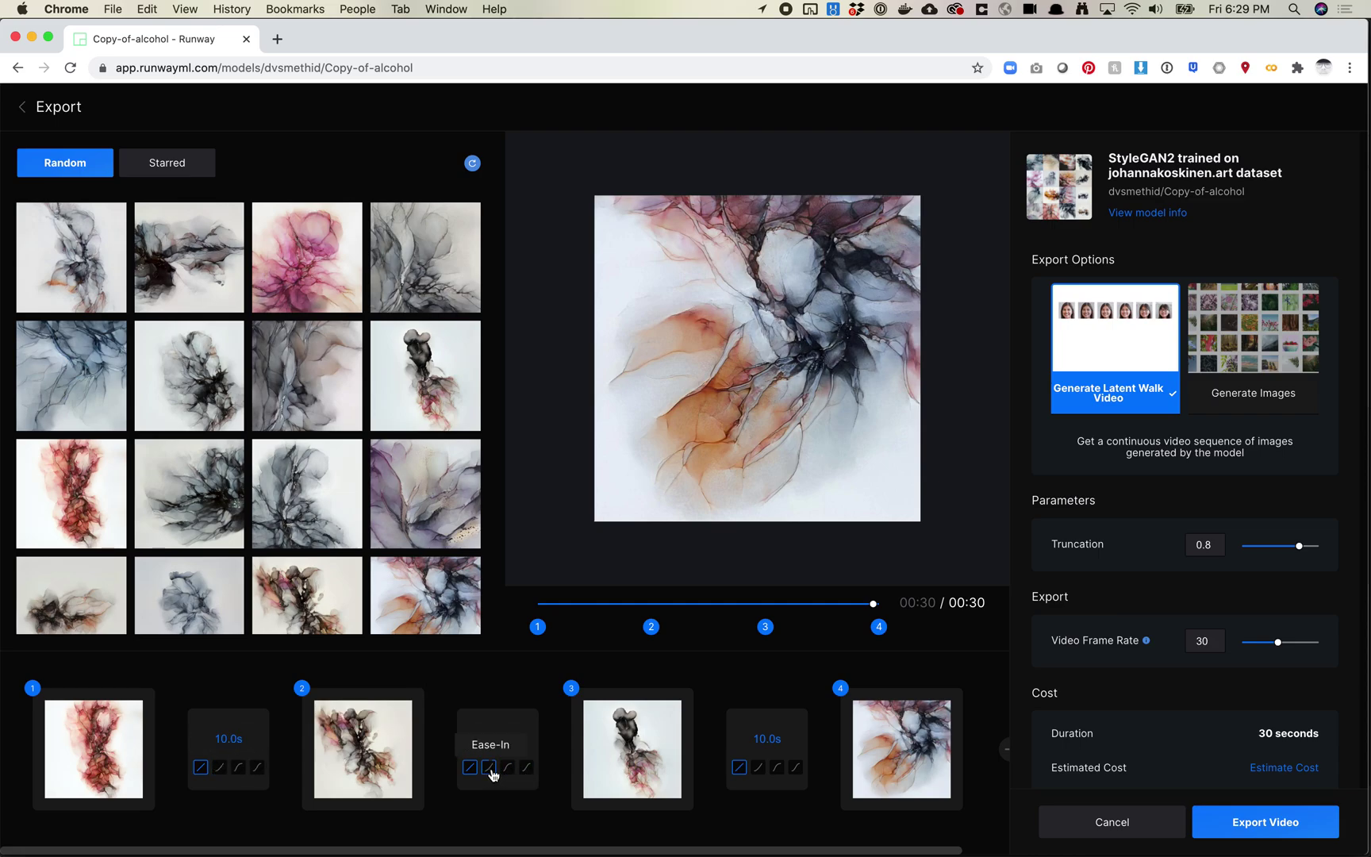
# - Apply Ease-In-Out to the second transition and Ease-Out to the third
pyautogui.click(526, 767)
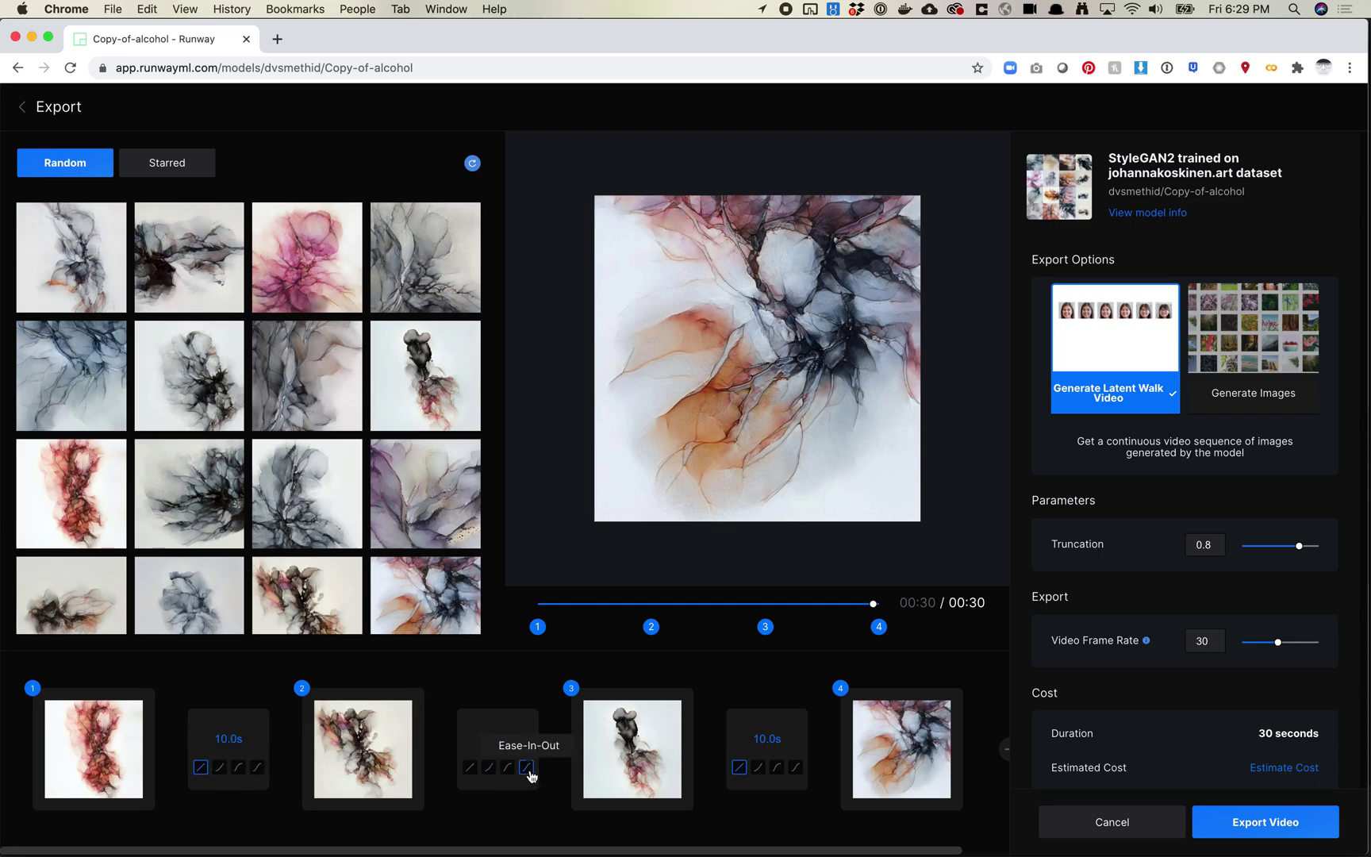
pyautogui.click(775, 766)
pyautogui.moveTo(143, 770)
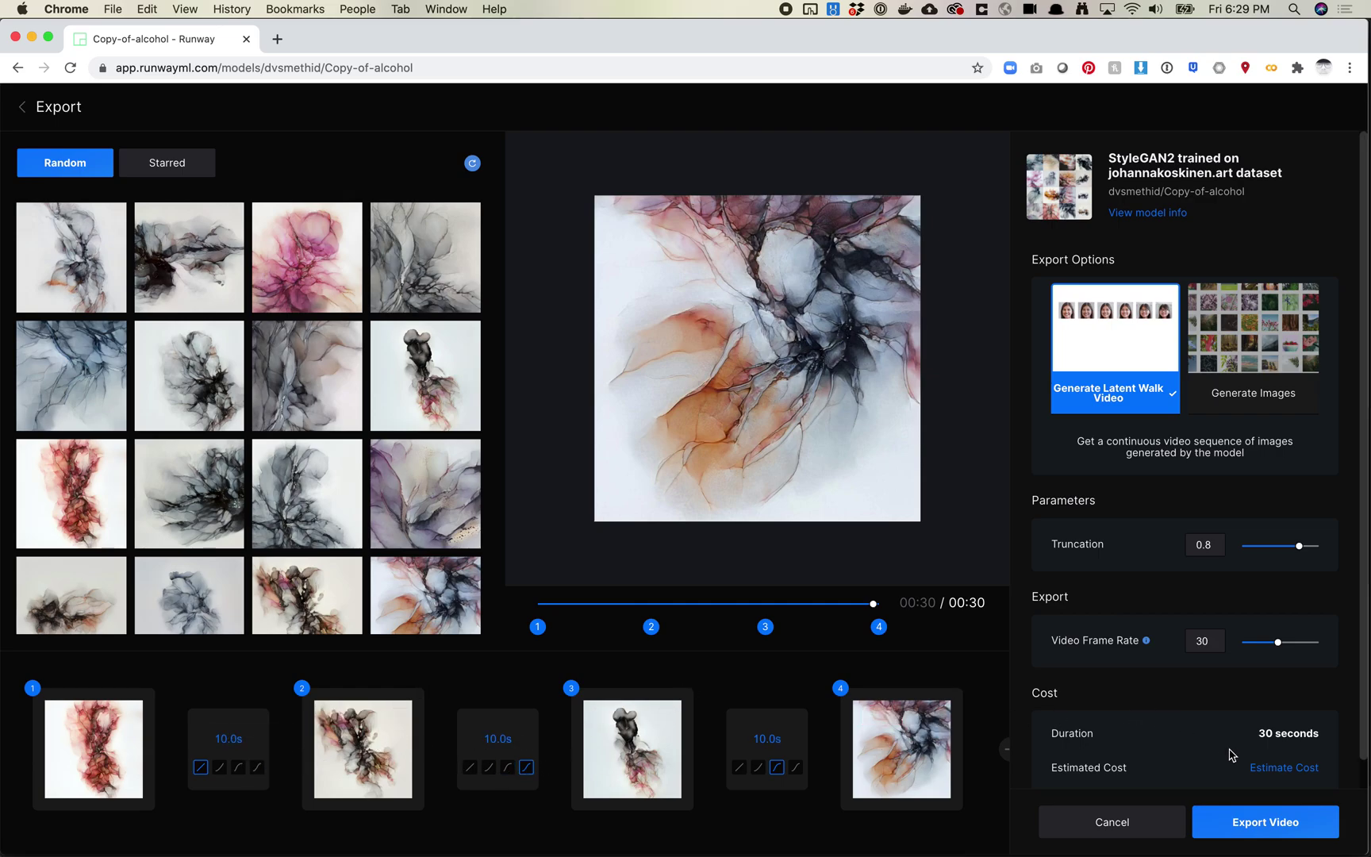
# - Export the walk as a video, replay the resulting asset, and download its MP4
pyautogui.click(1268, 821)
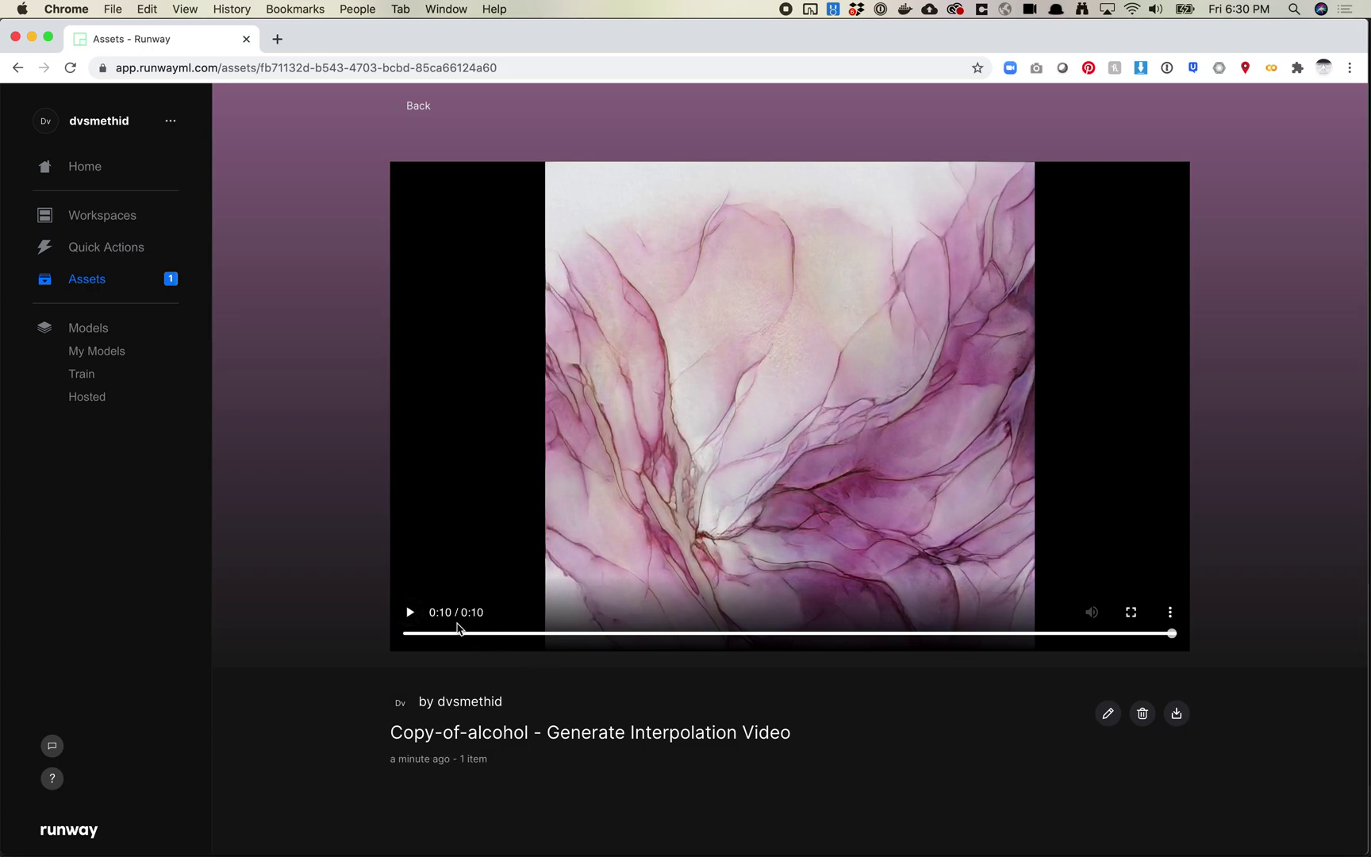
pyautogui.click(409, 612)
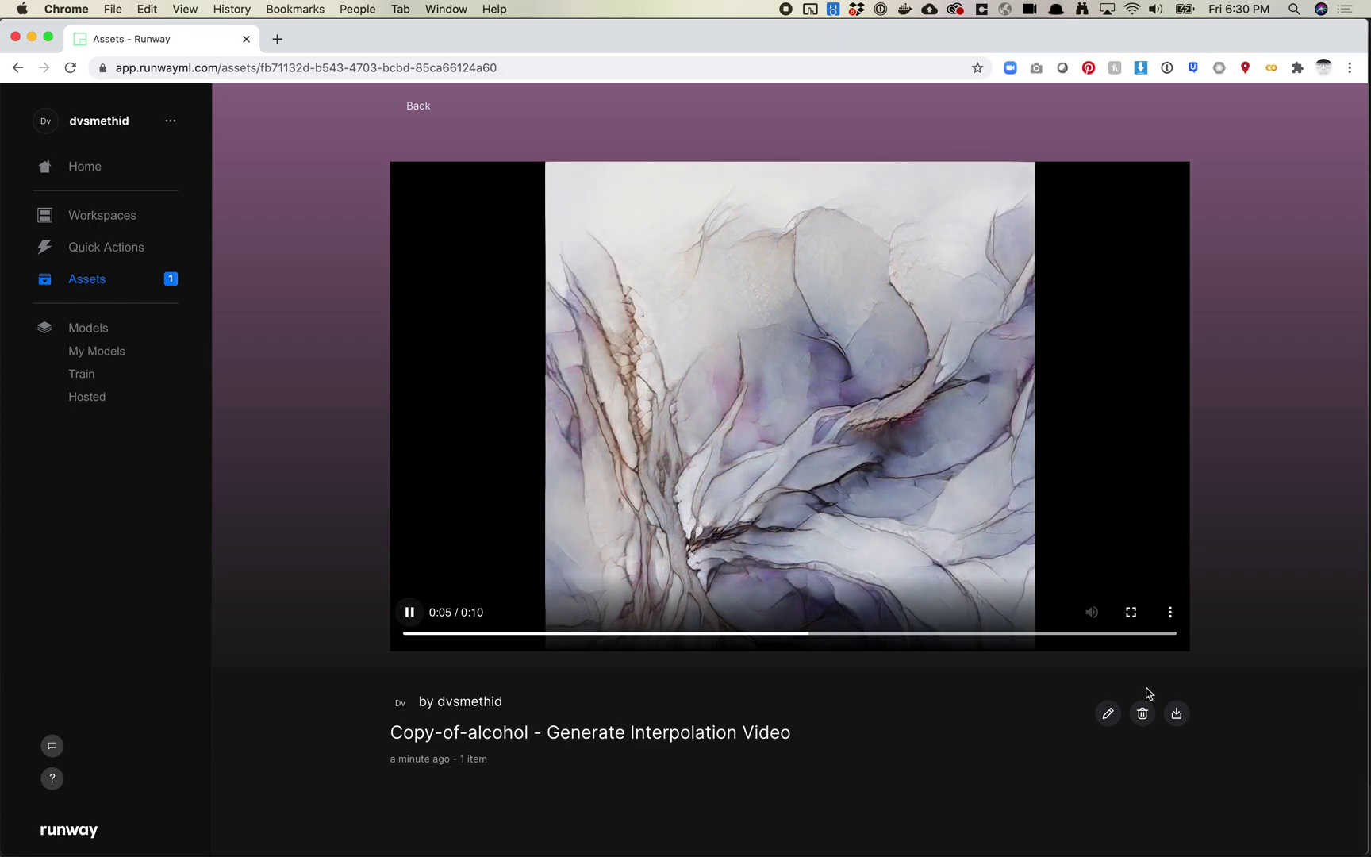
pyautogui.click(1177, 714)
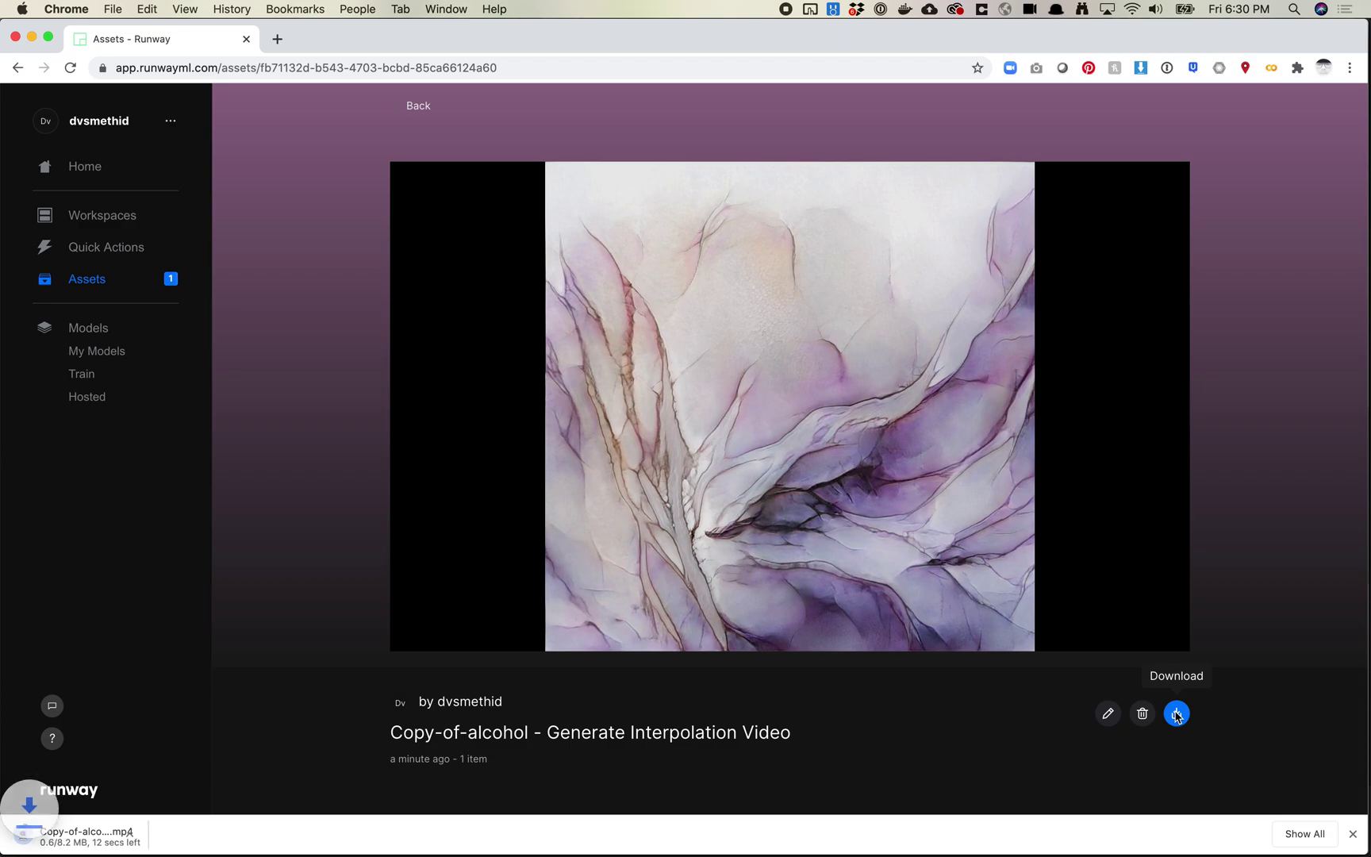
# - Return through Assets and Models to Copy-of-alcohol's Export Images & Videos screen
pyautogui.click(94, 279)
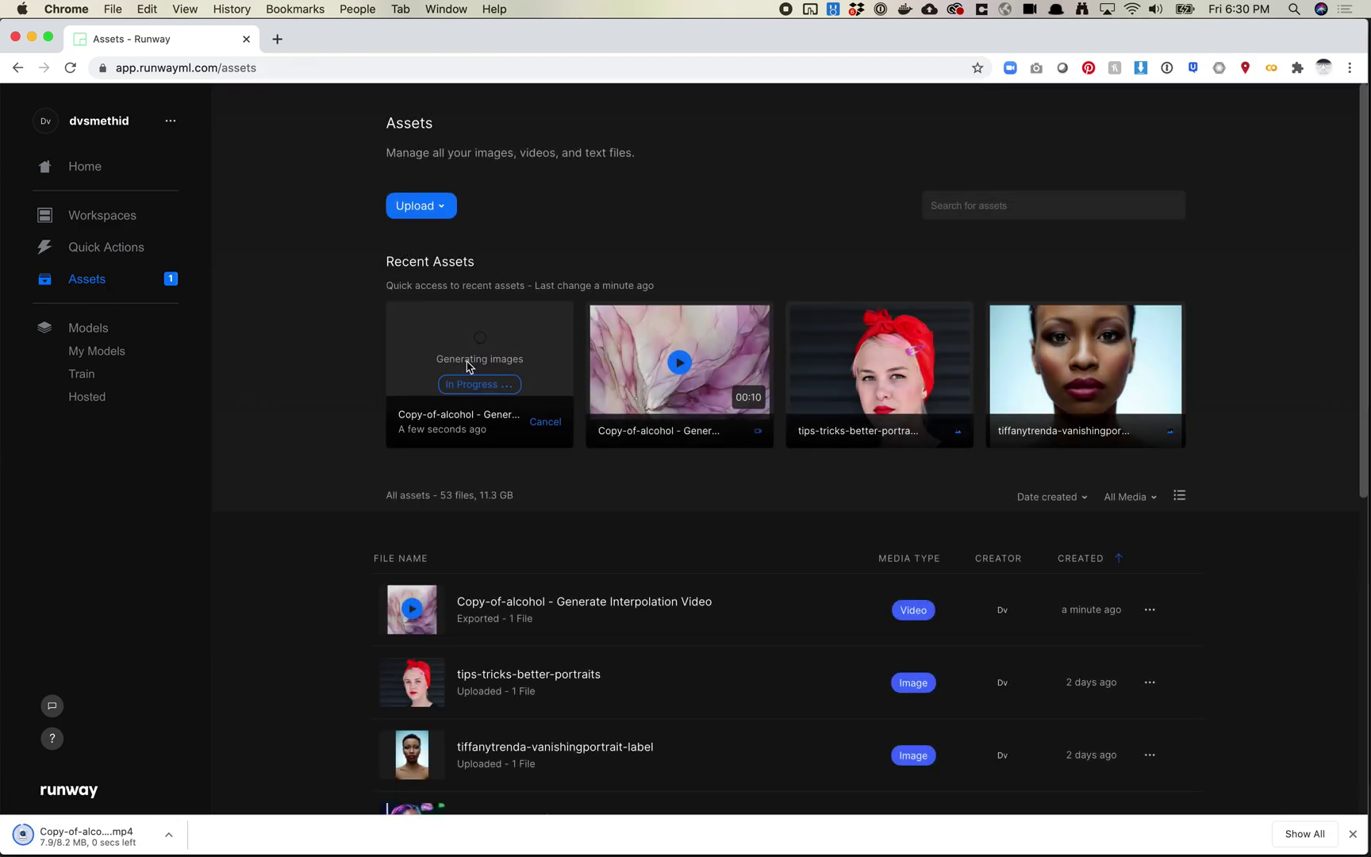
pyautogui.click(104, 329)
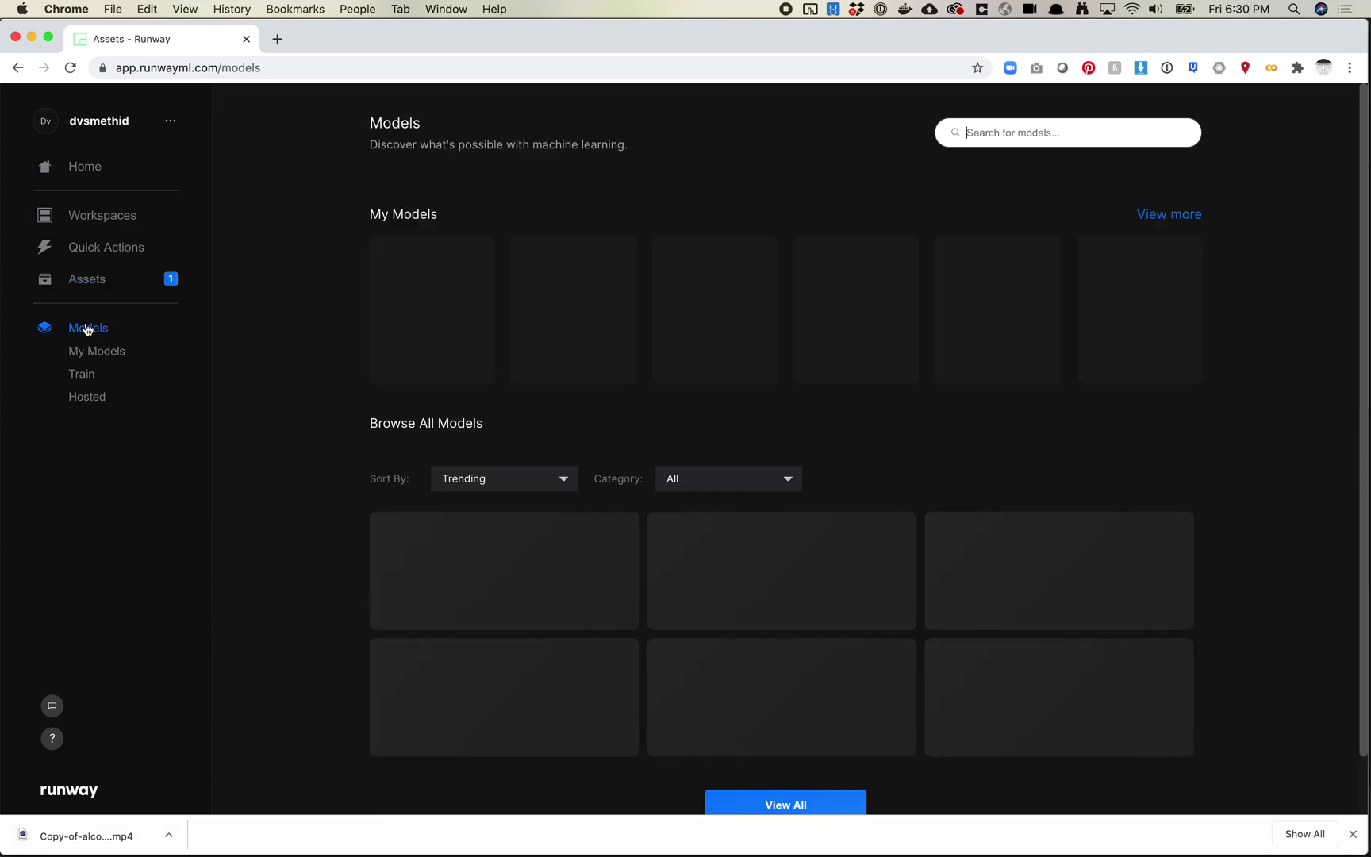
pyautogui.click(836, 299)
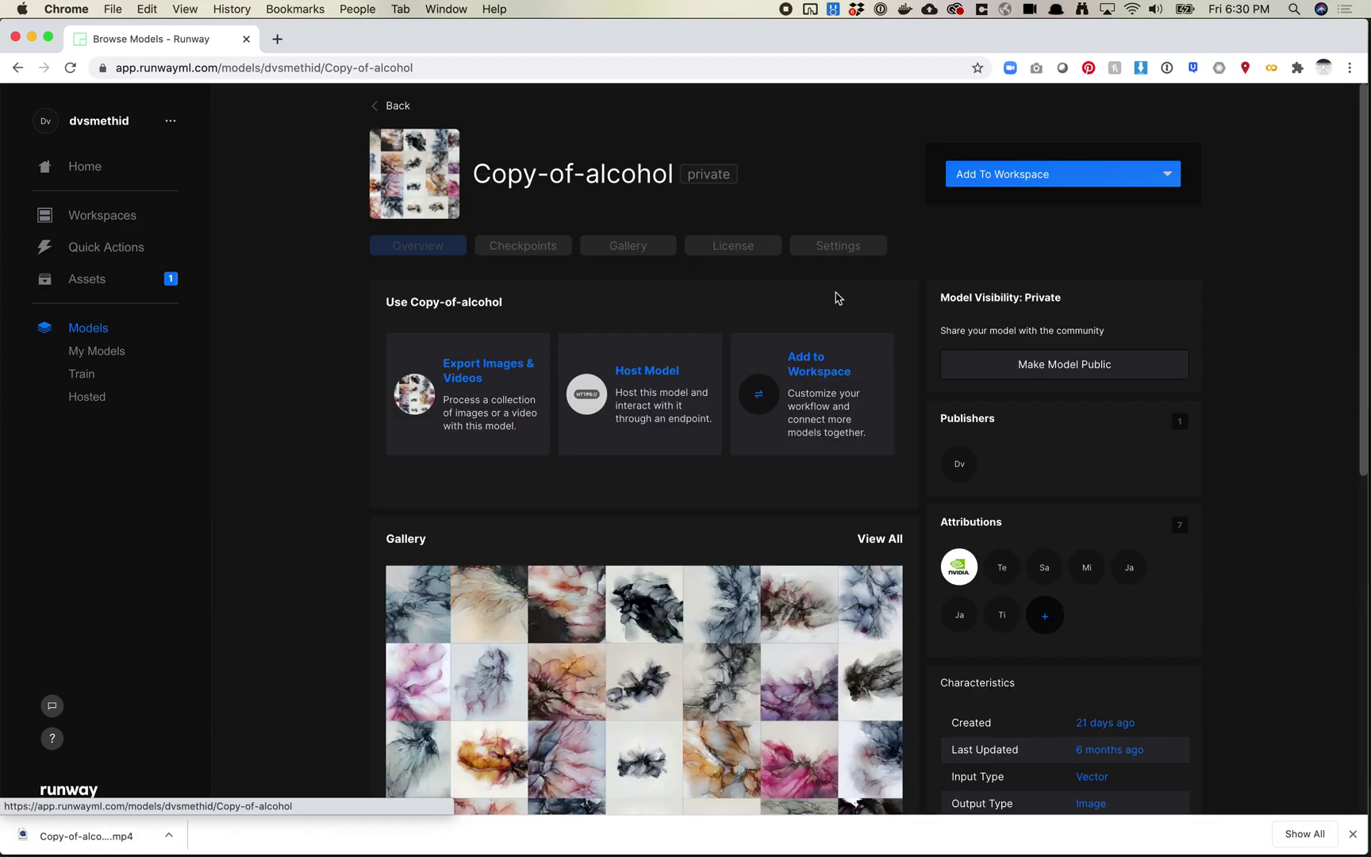
pyautogui.click(450, 401)
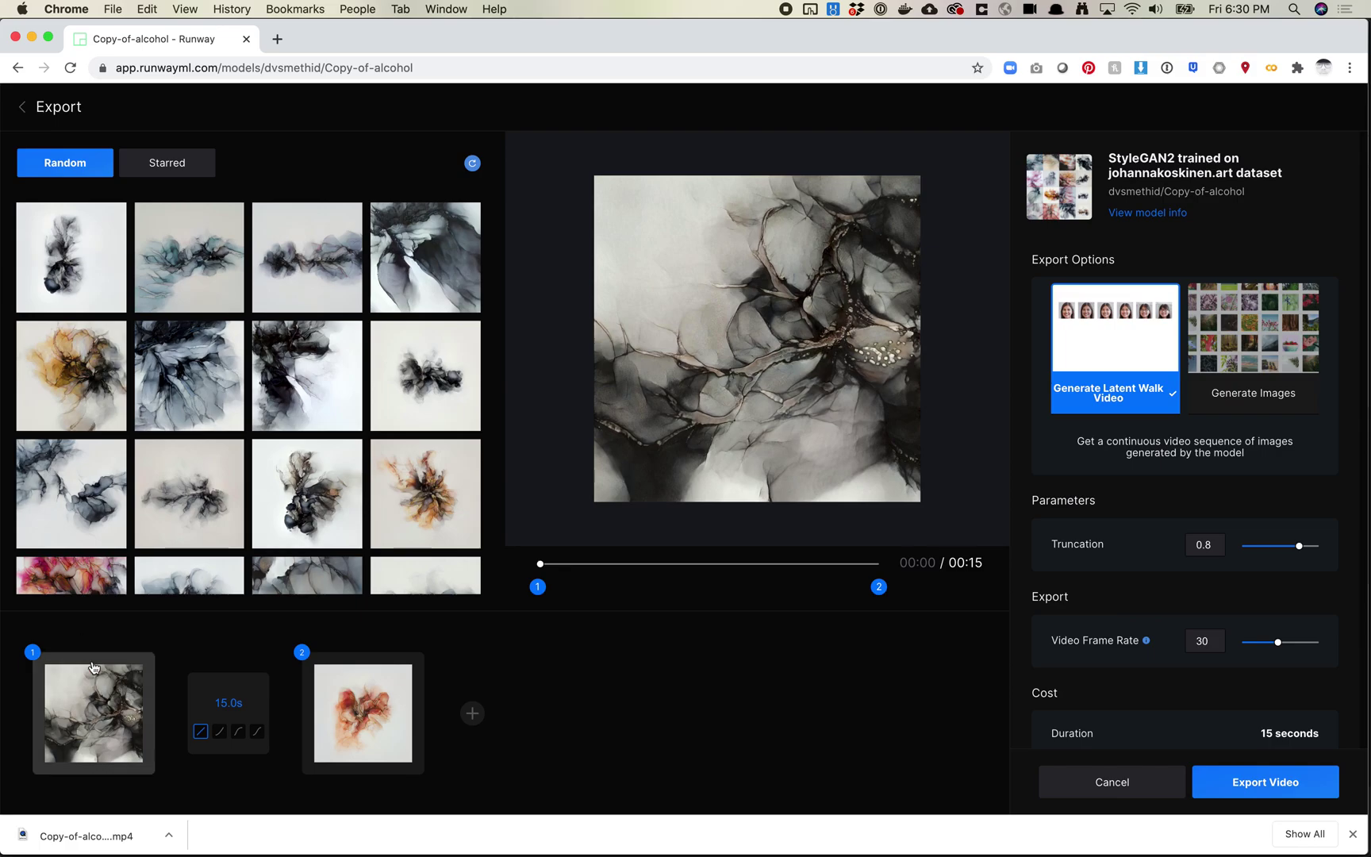
# - Set the first two keyframes to the golden and orange ink images
pyautogui.click(64, 382)
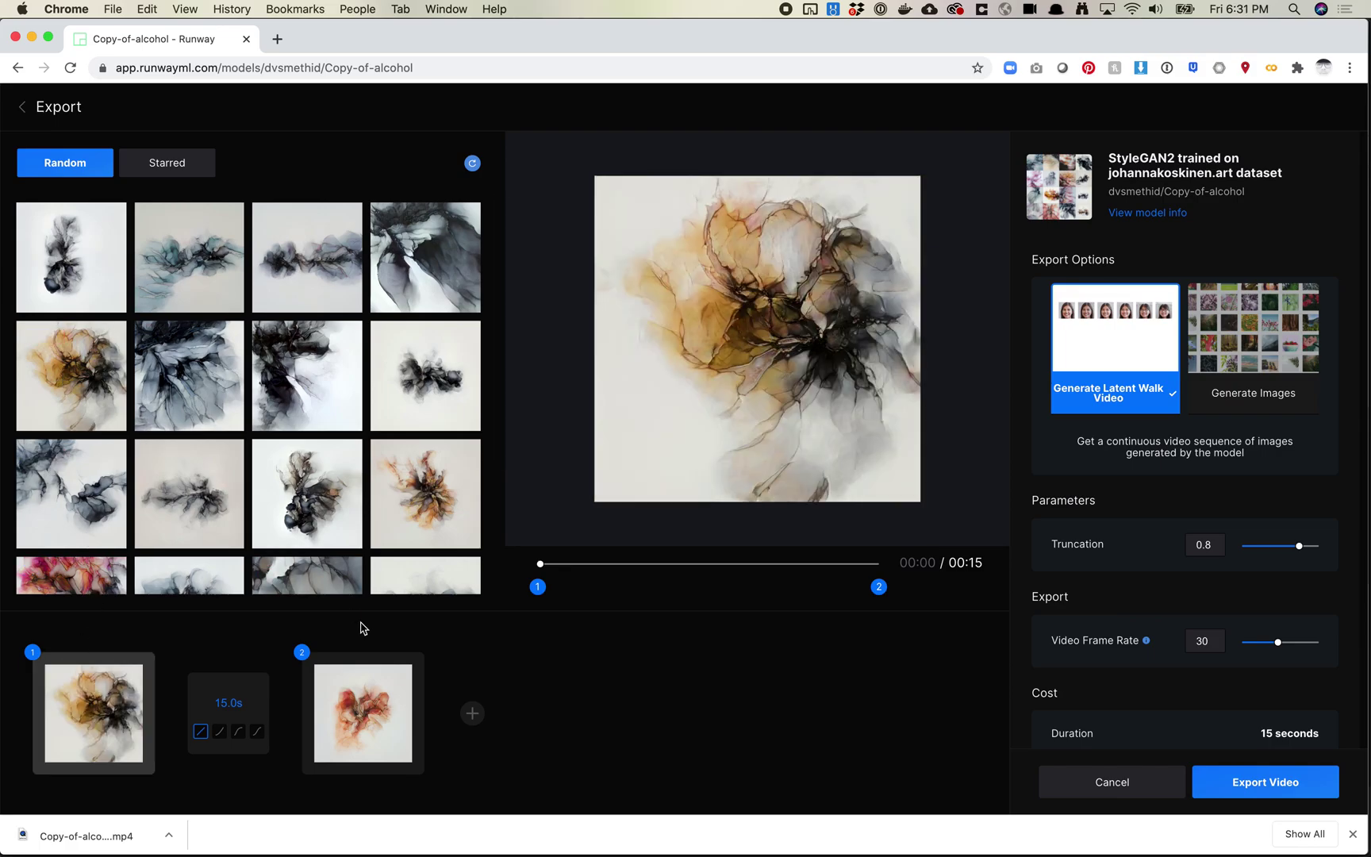
pyautogui.click(365, 676)
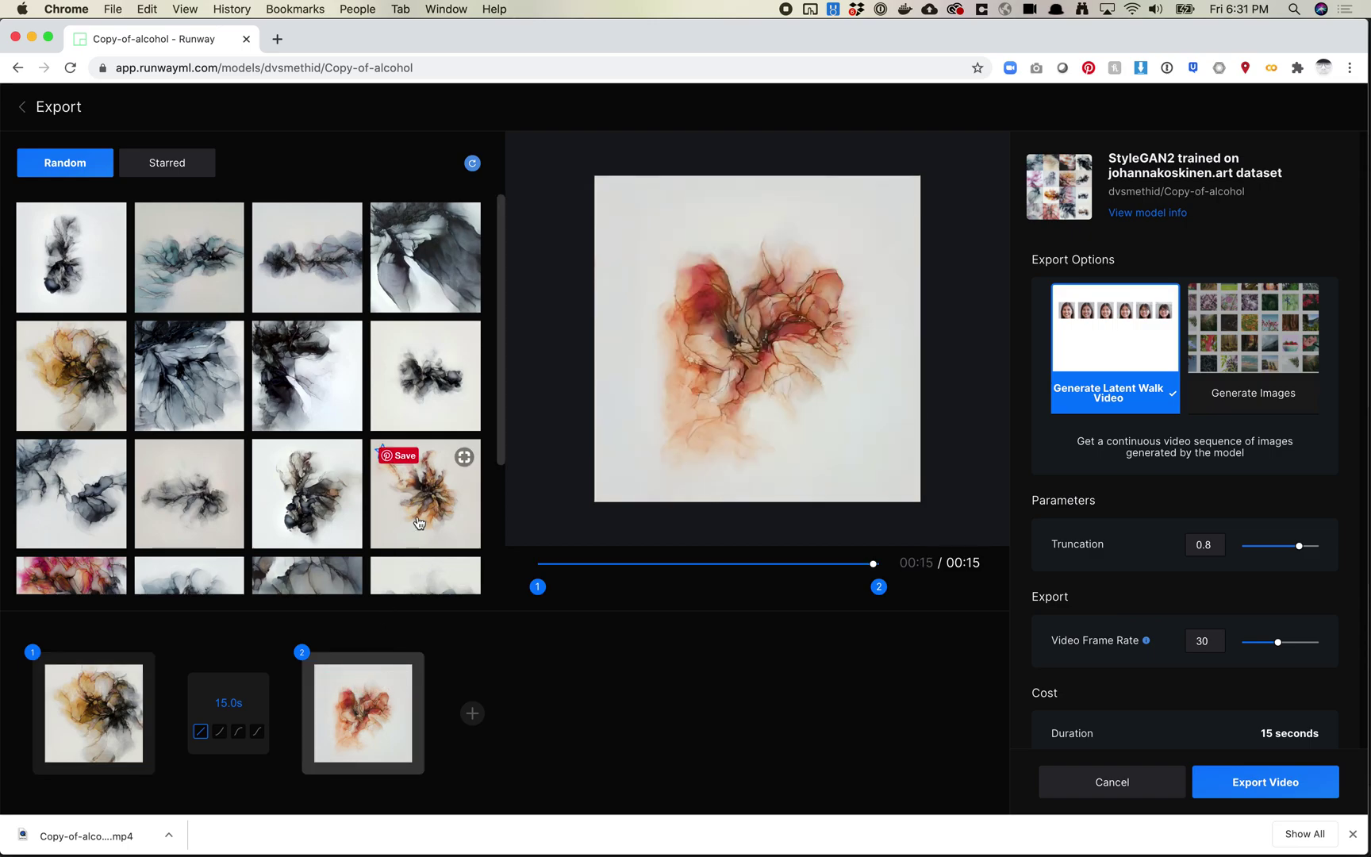
pyautogui.click(419, 523)
# - Add a third keyframe, regenerate the random images twice, and add the first gallery image as a fourth
pyautogui.click(473, 713)
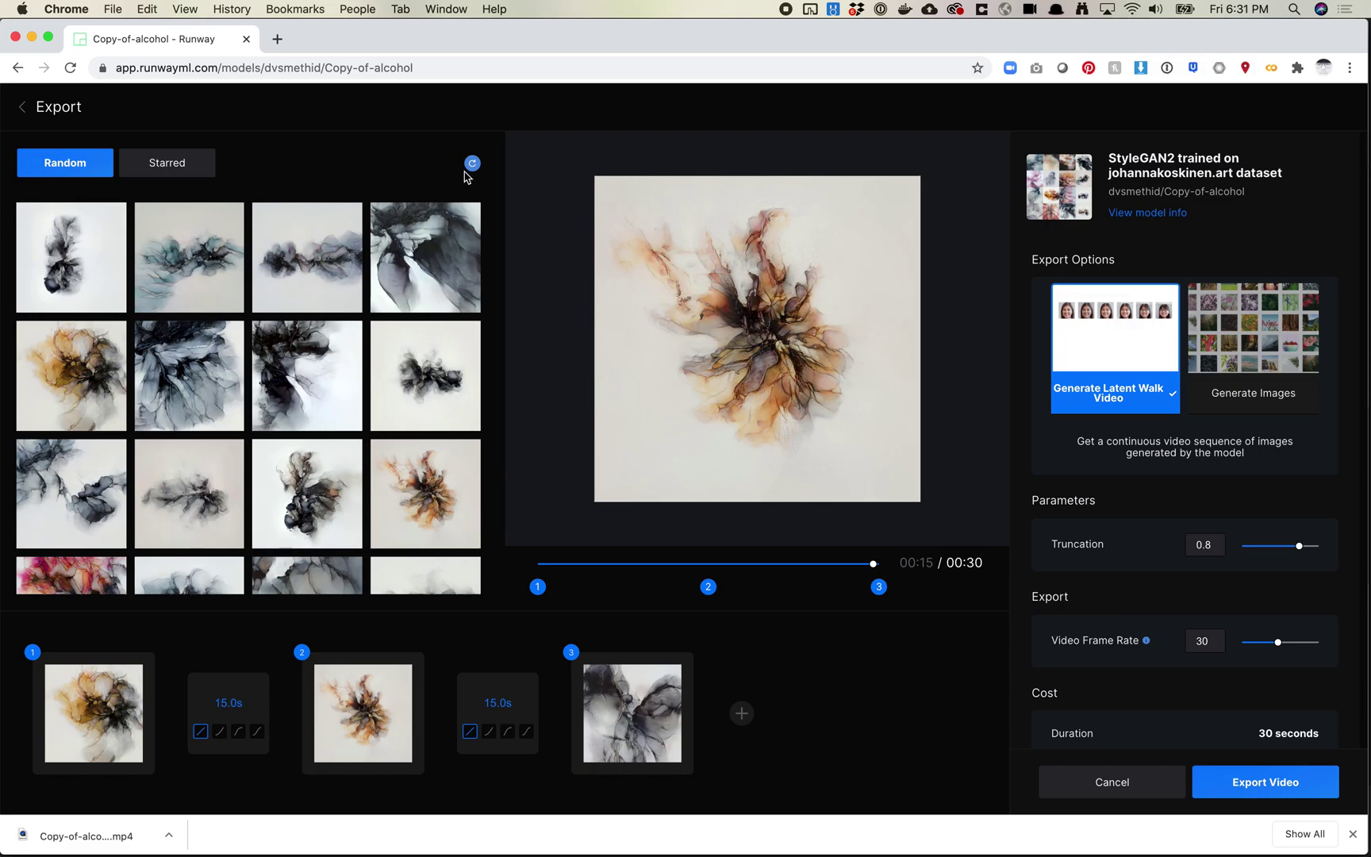
pyautogui.click(474, 166)
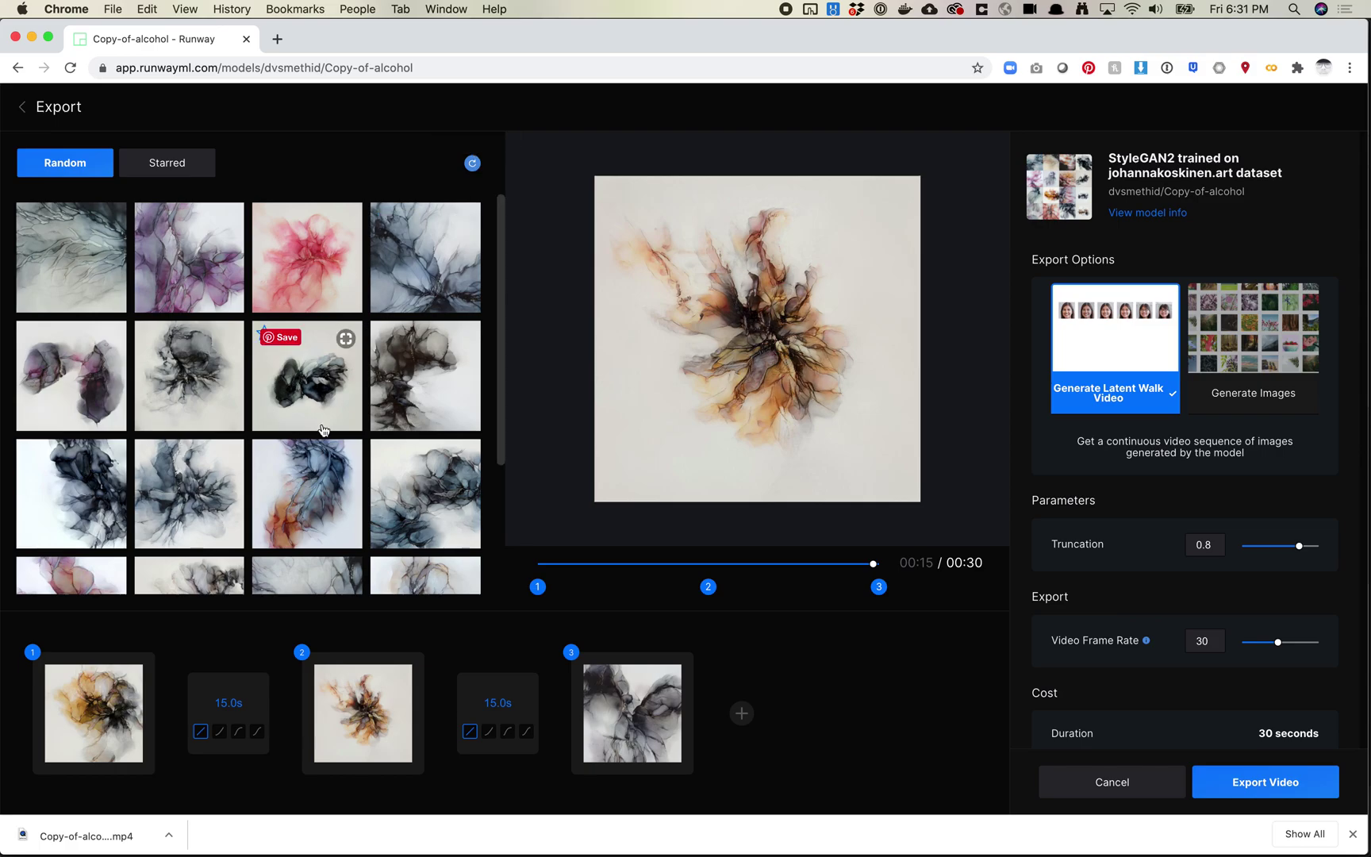
pyautogui.scroll(-5, 317, 413)
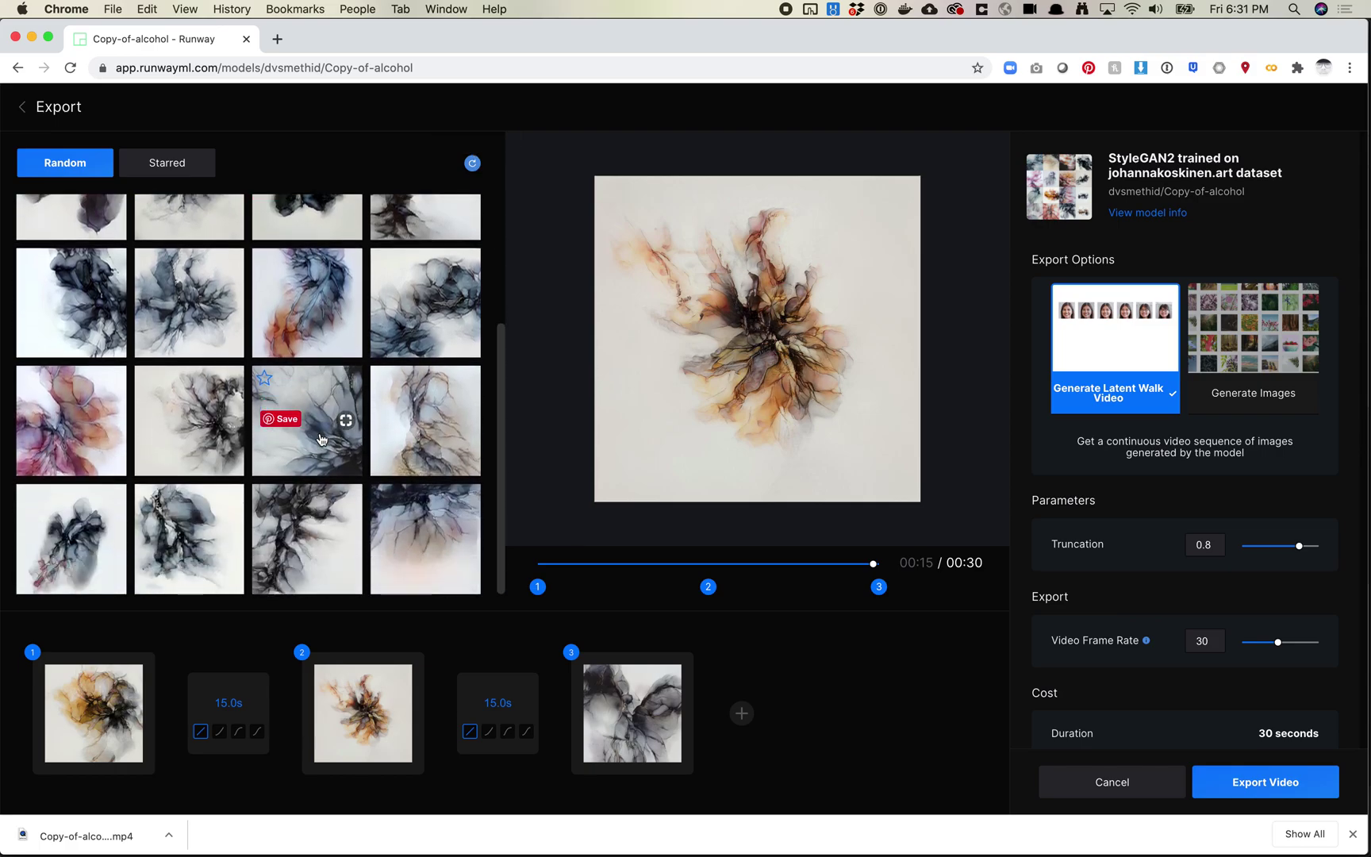
pyautogui.click(473, 165)
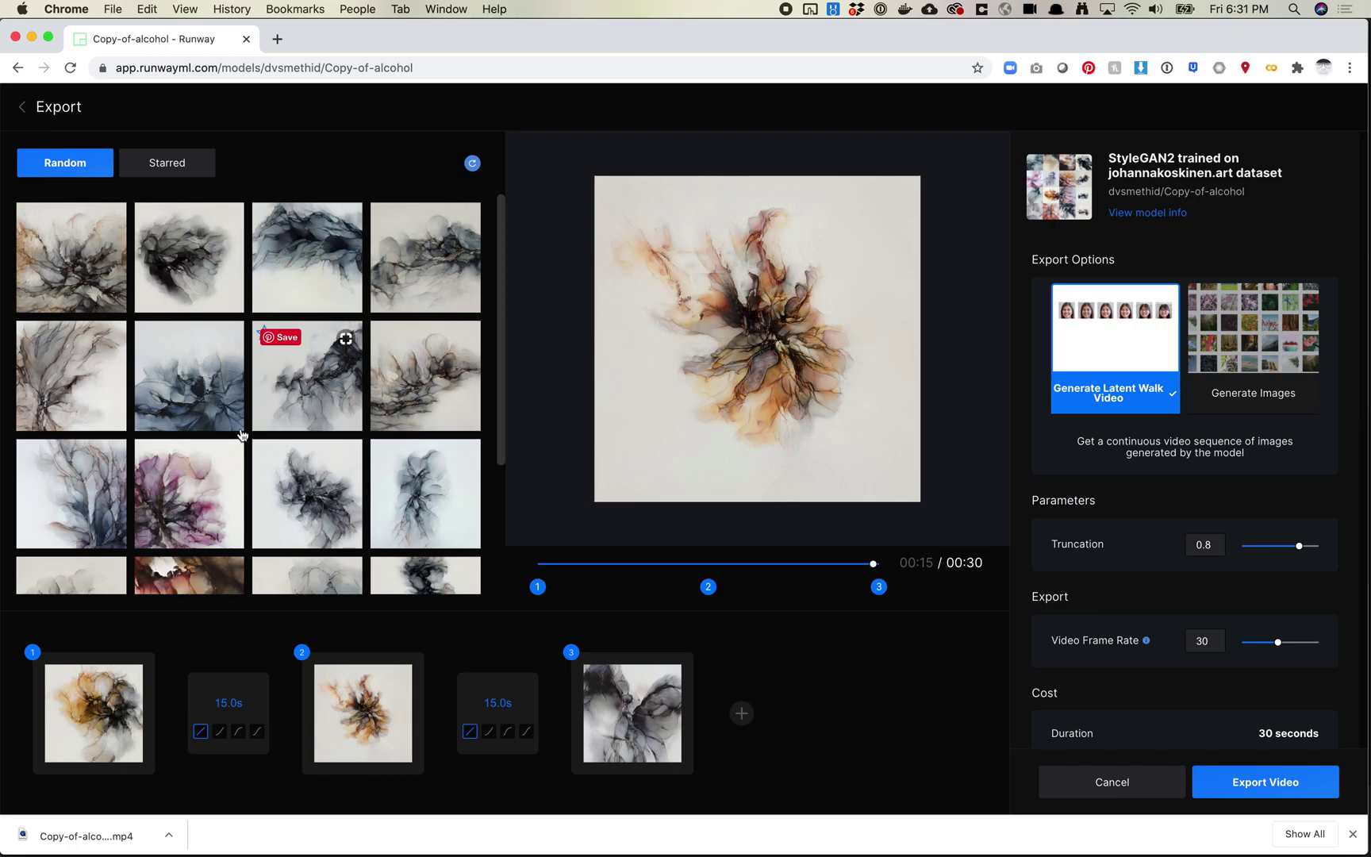
pyautogui.click(66, 293)
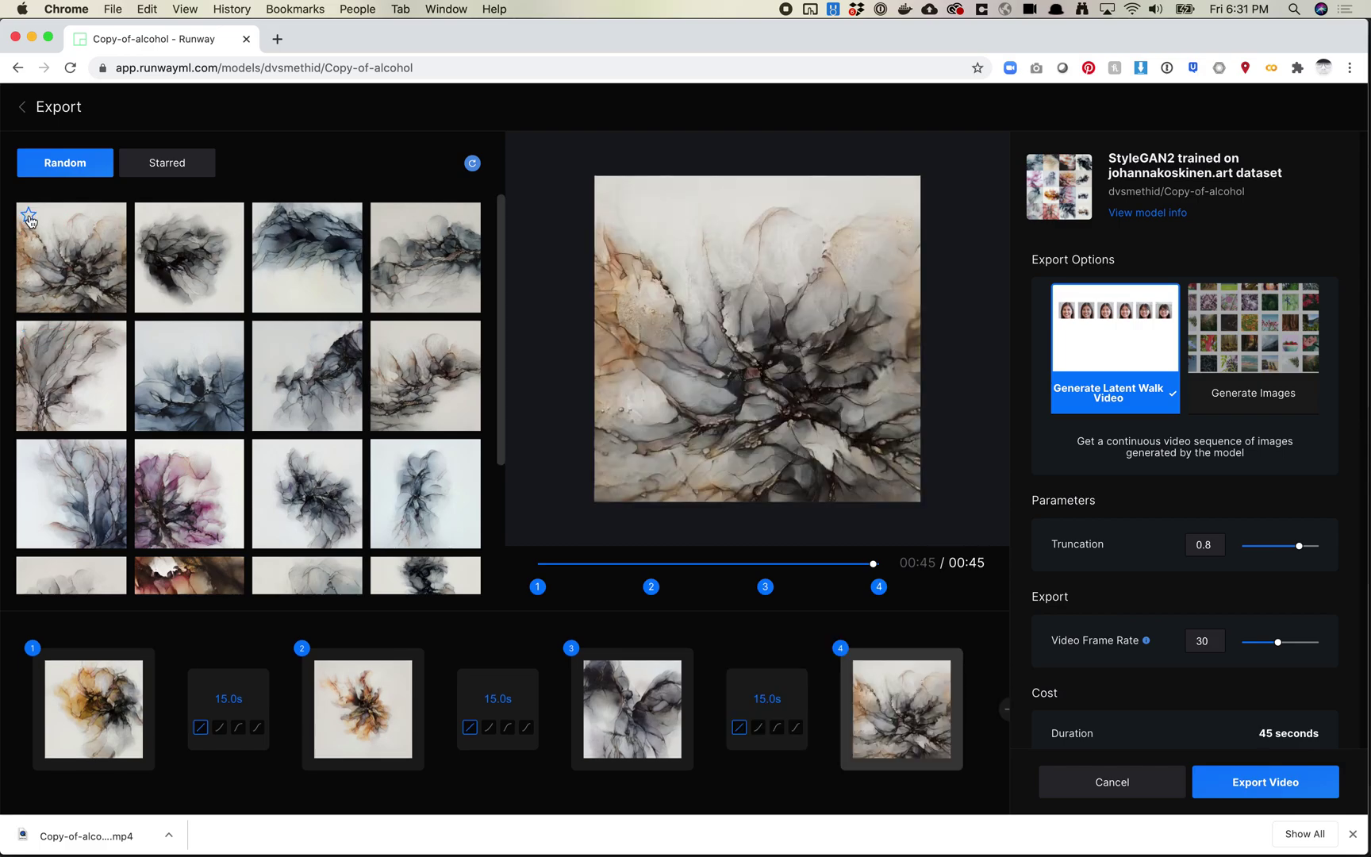
# - Star the first gallery image as a favourite, closing the board picker without saving
pyautogui.click(29, 218)
pyautogui.scroll(-2, 226, 504)
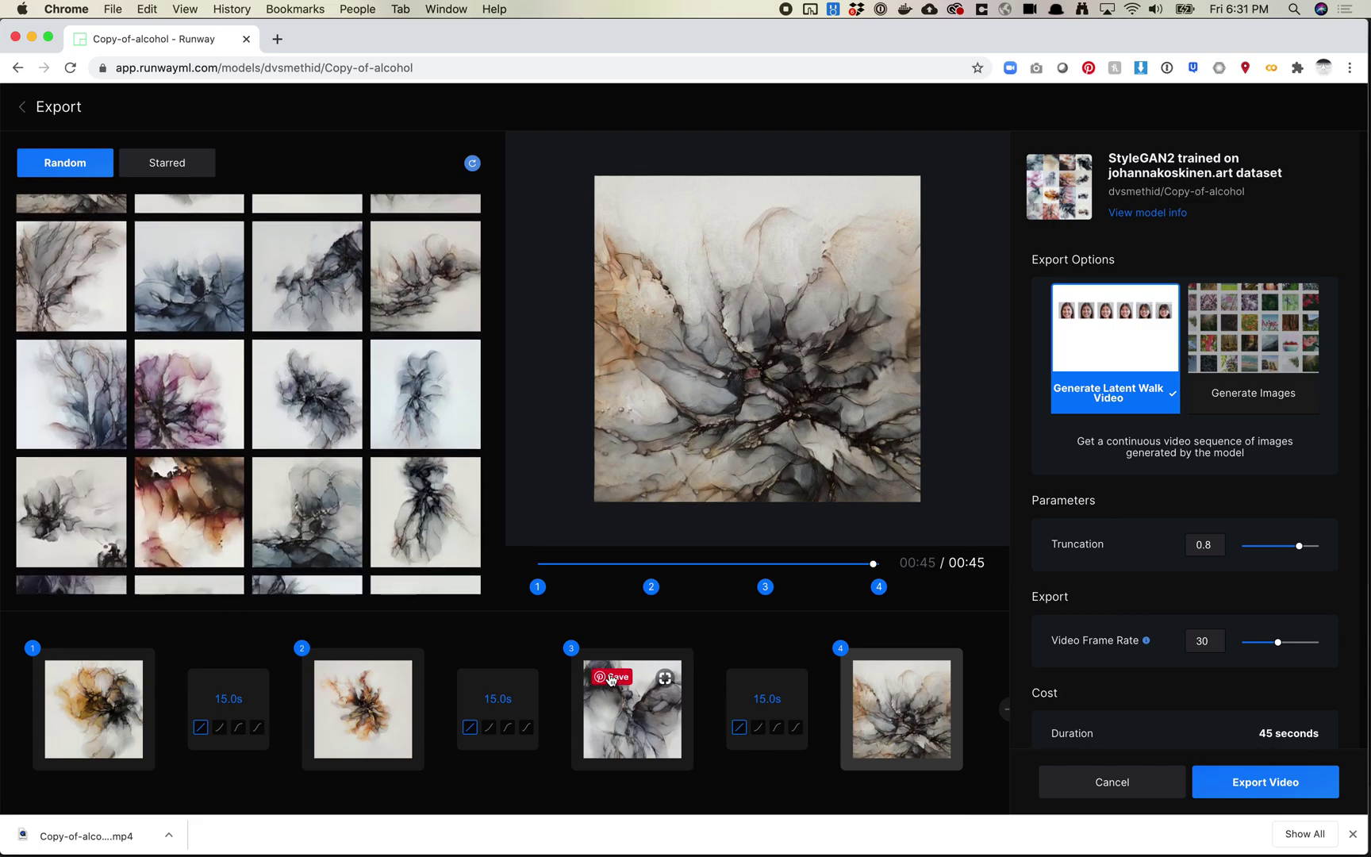
pyautogui.click(635, 703)
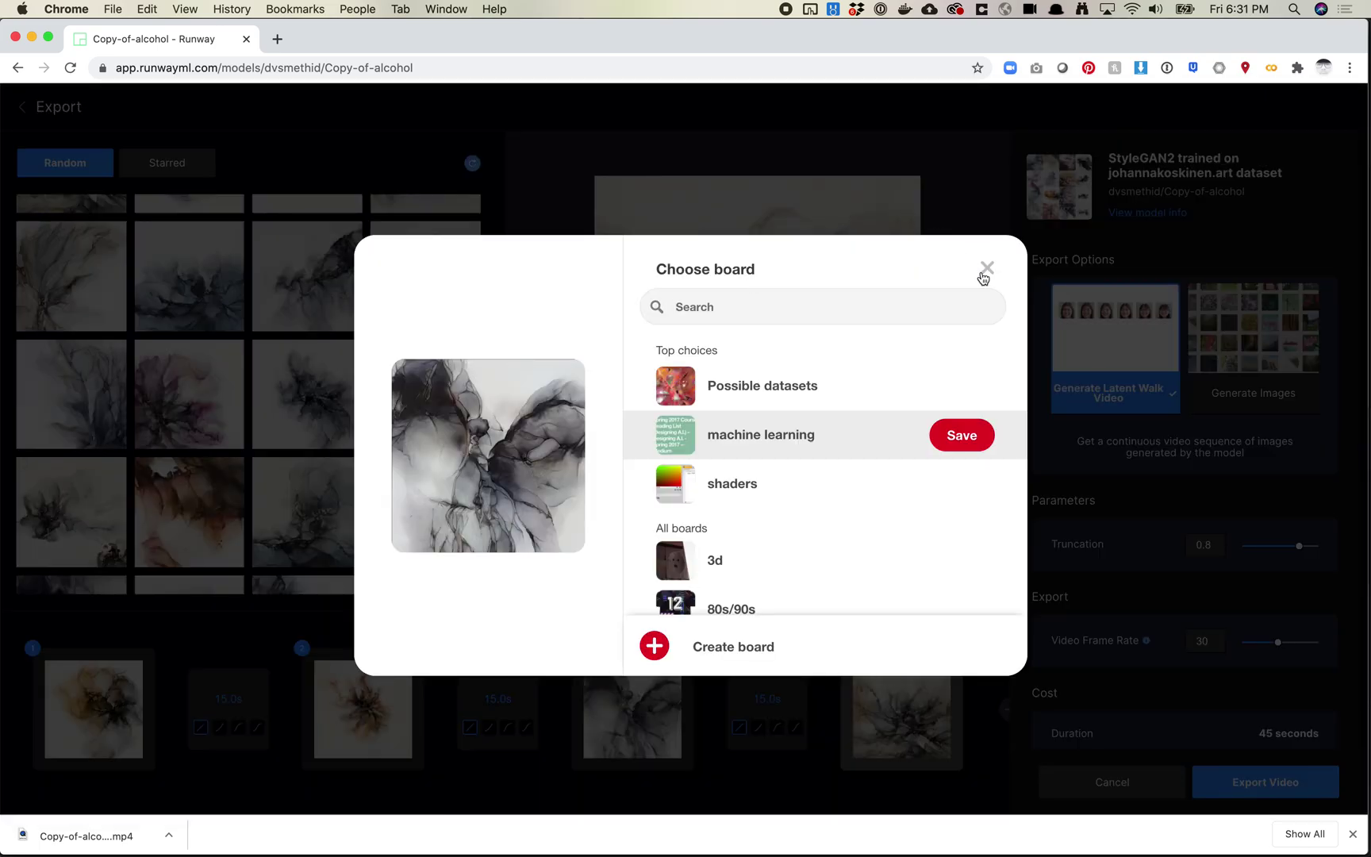
pyautogui.click(984, 270)
# - Replace the third keyframe with a new last keyframe showing a crimson-and-gold image
pyautogui.click(690, 651)
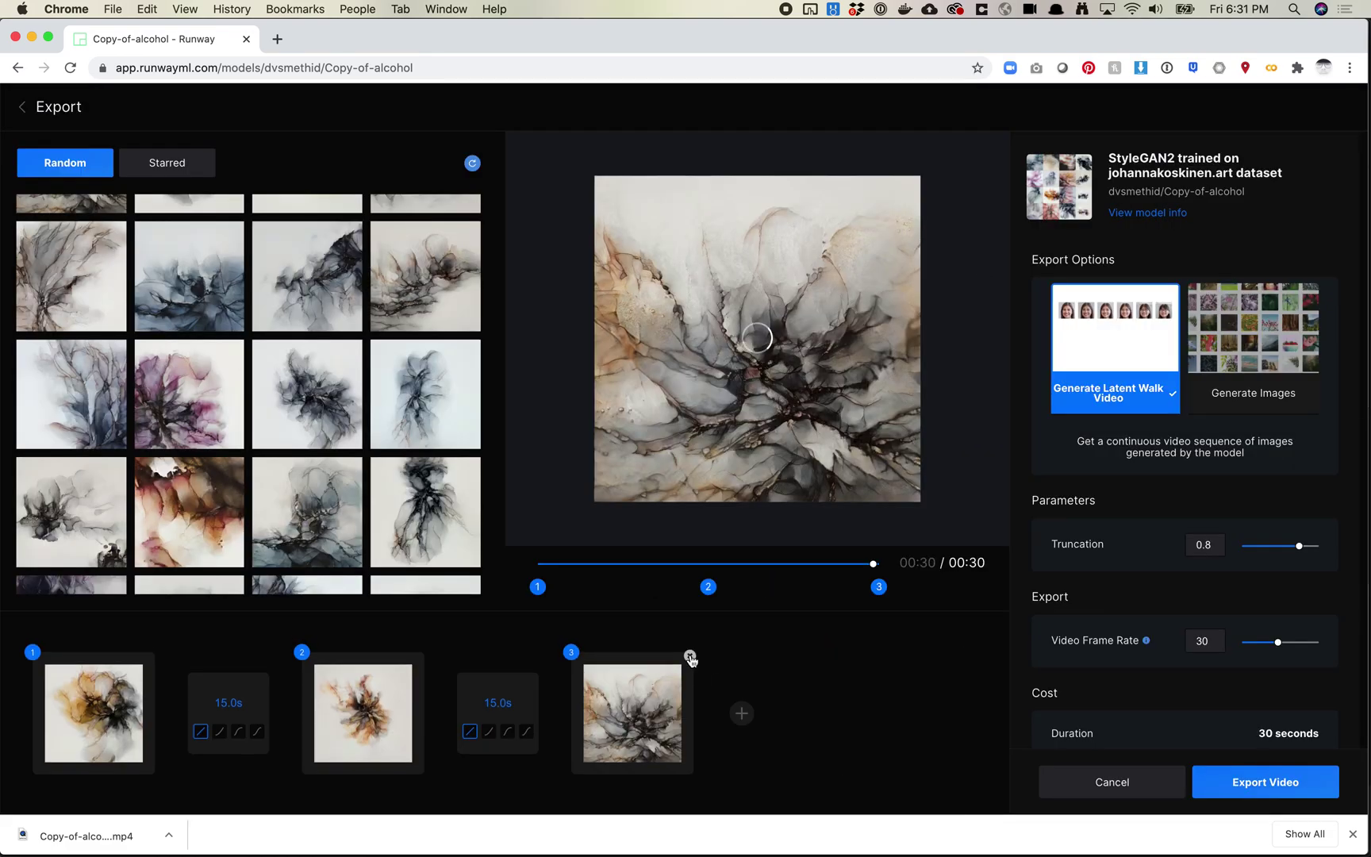
pyautogui.click(742, 713)
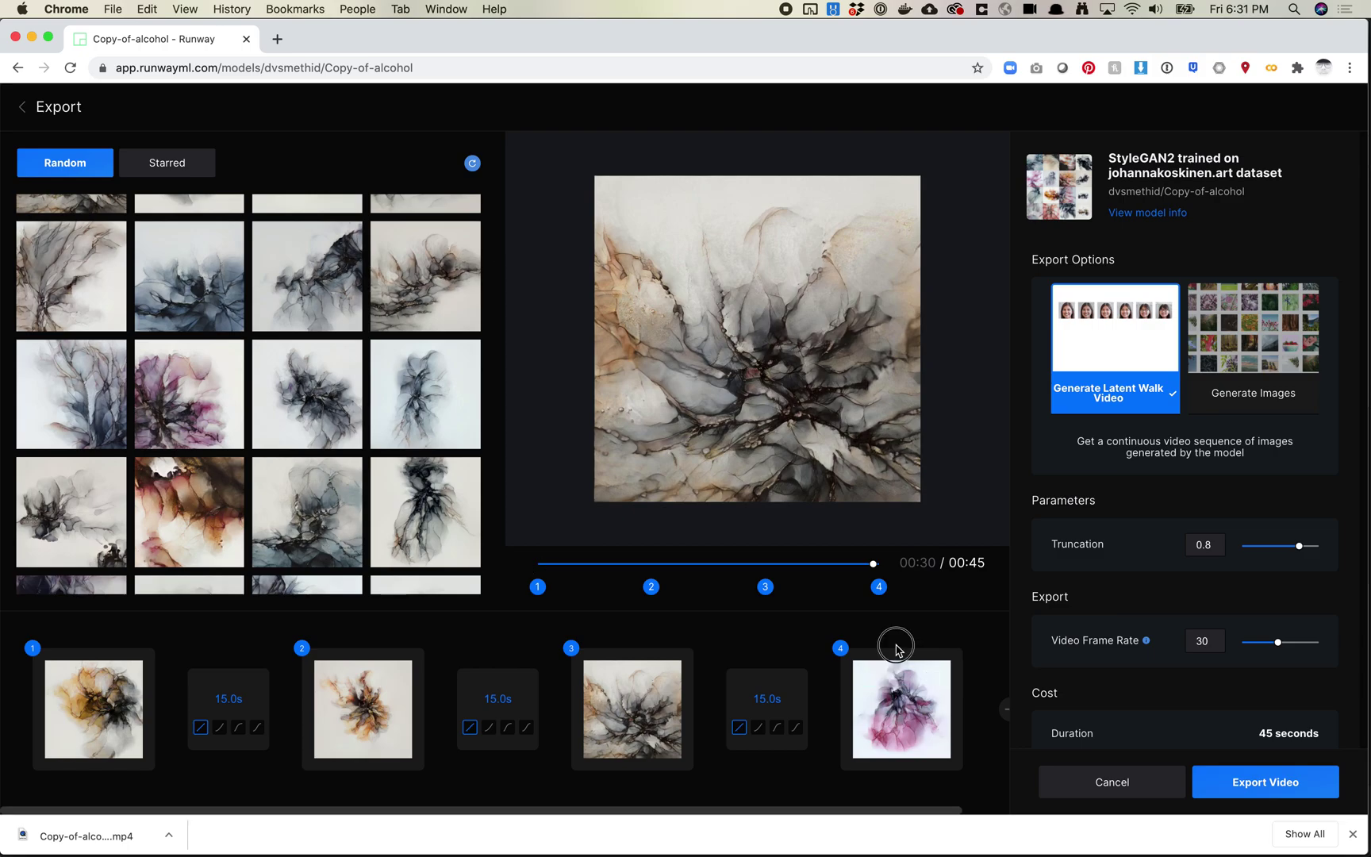
pyautogui.click(185, 516)
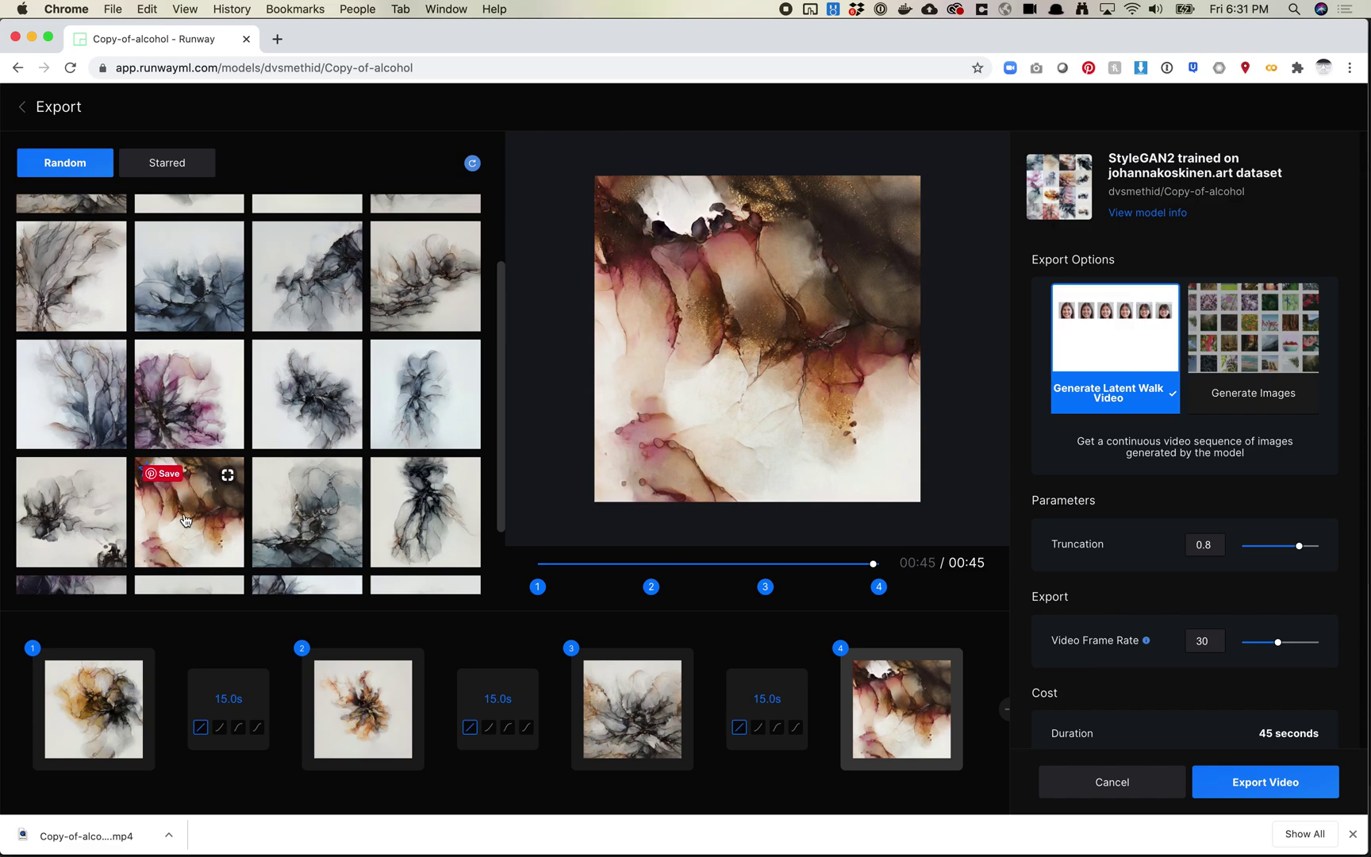
# - Check the Starred images, return to the random images, and make the first transition ease in
pyautogui.click(159, 169)
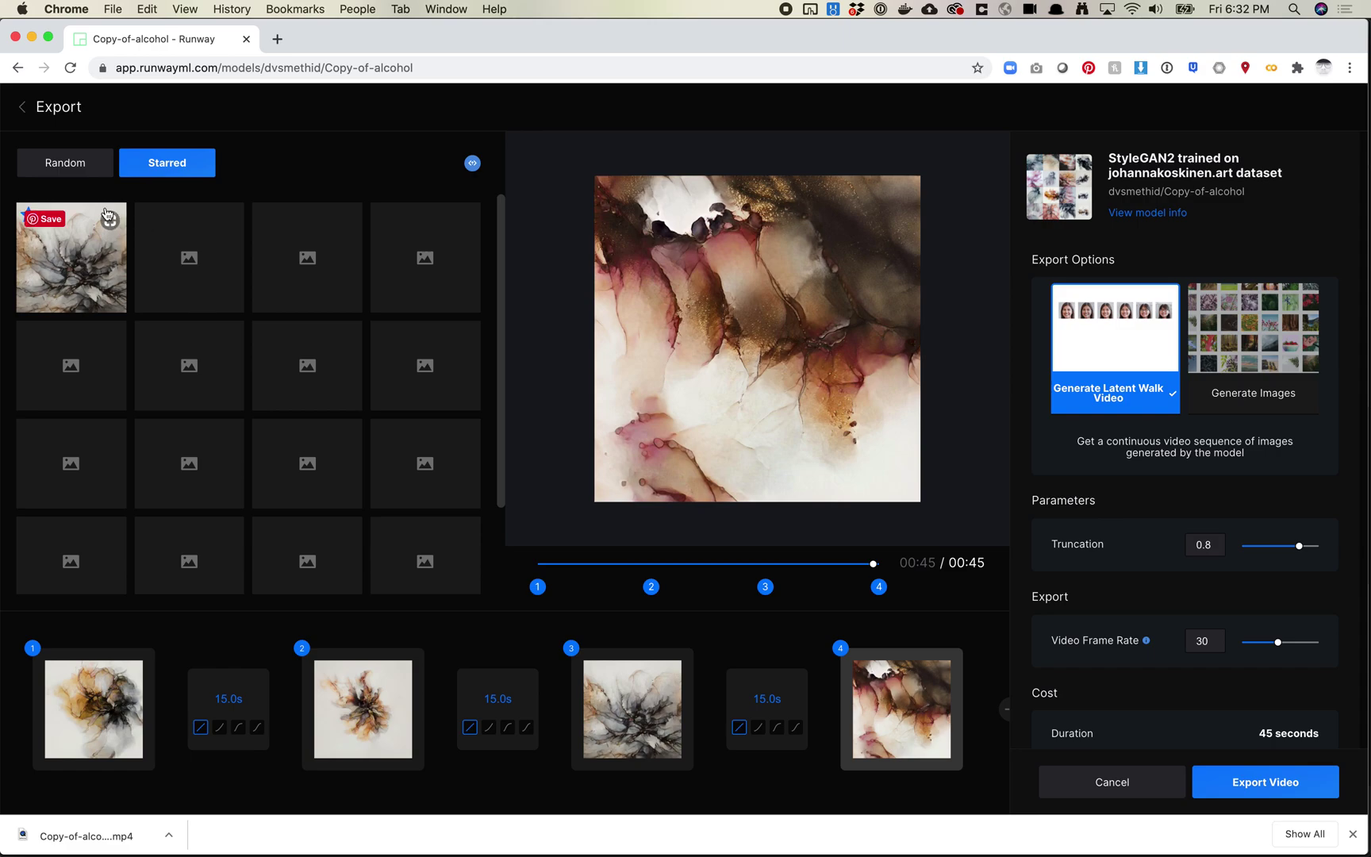
pyautogui.click(78, 170)
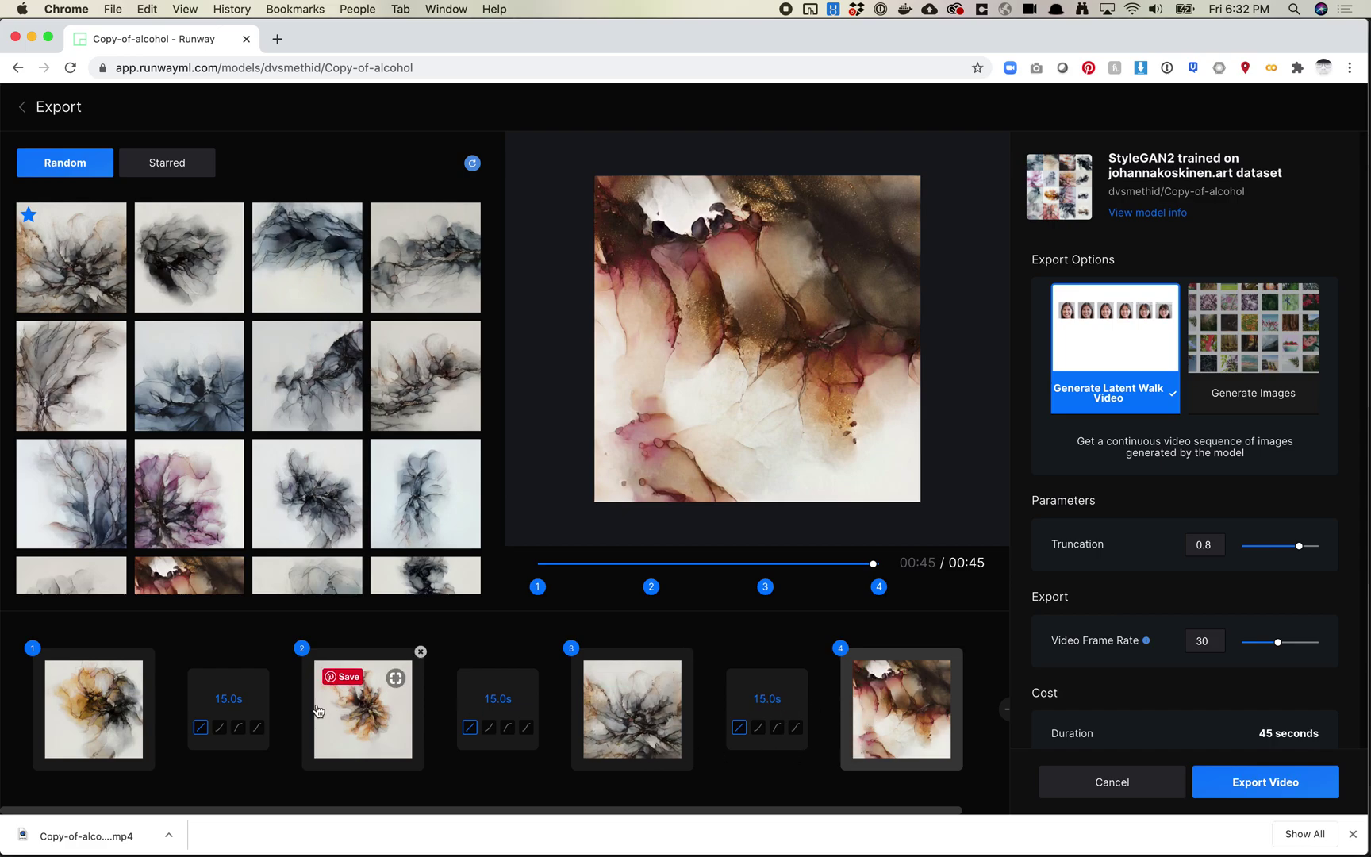
pyautogui.click(220, 728)
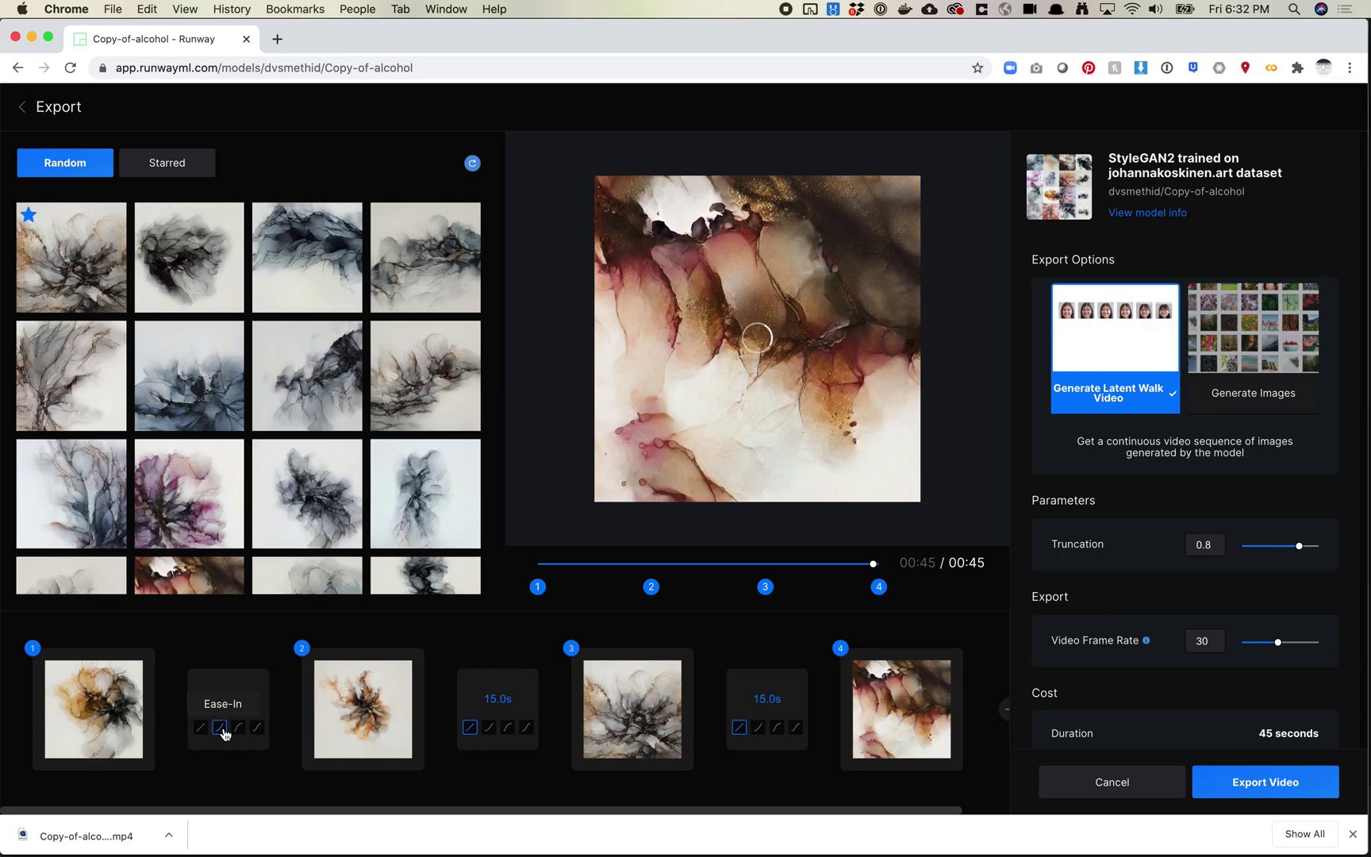
# - Make transition 2 ease out and transition 3 ease in-out, then lower truncation to 0.44
pyautogui.click(509, 729)
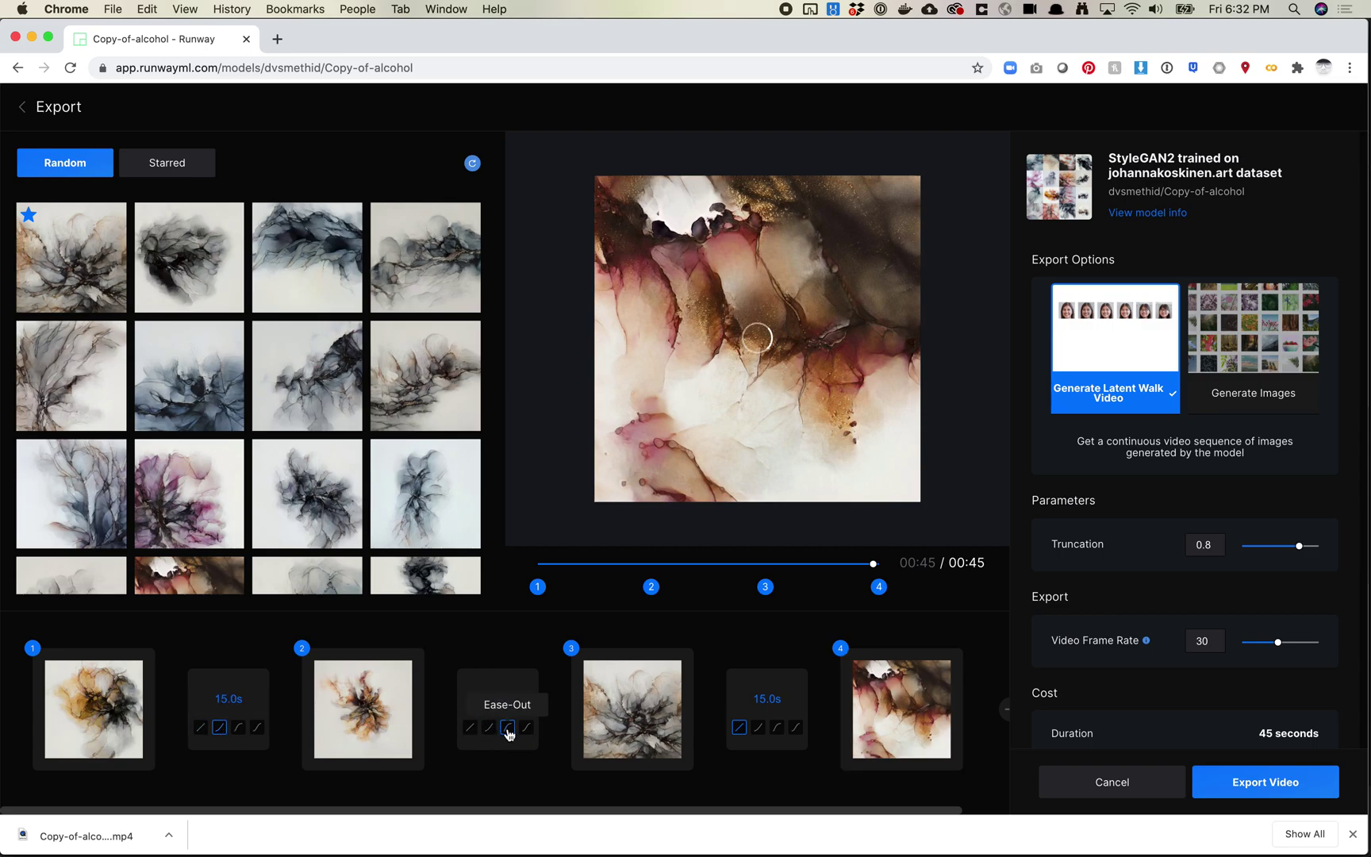
pyautogui.click(797, 728)
pyautogui.moveTo(856, 744)
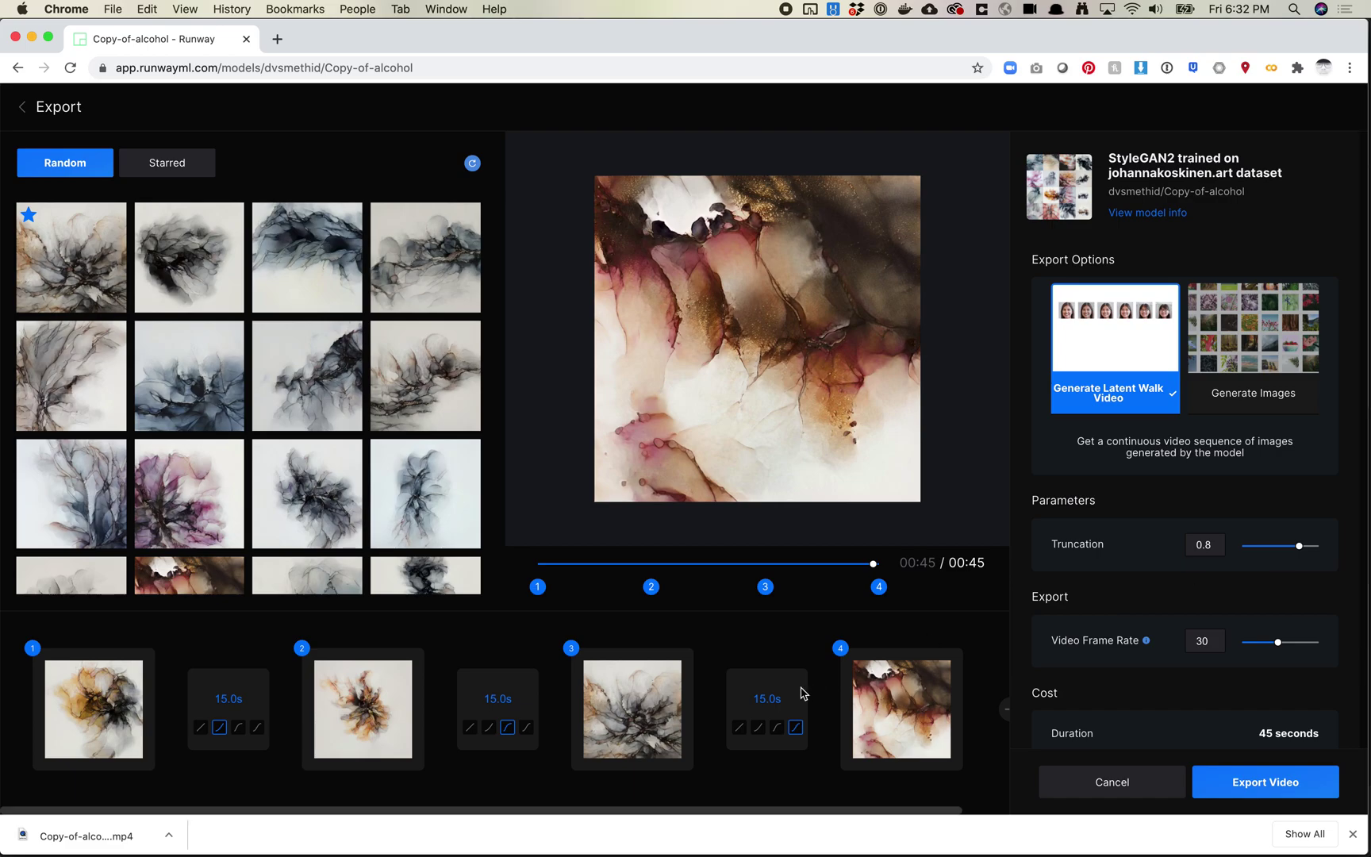
pyautogui.click(1278, 547)
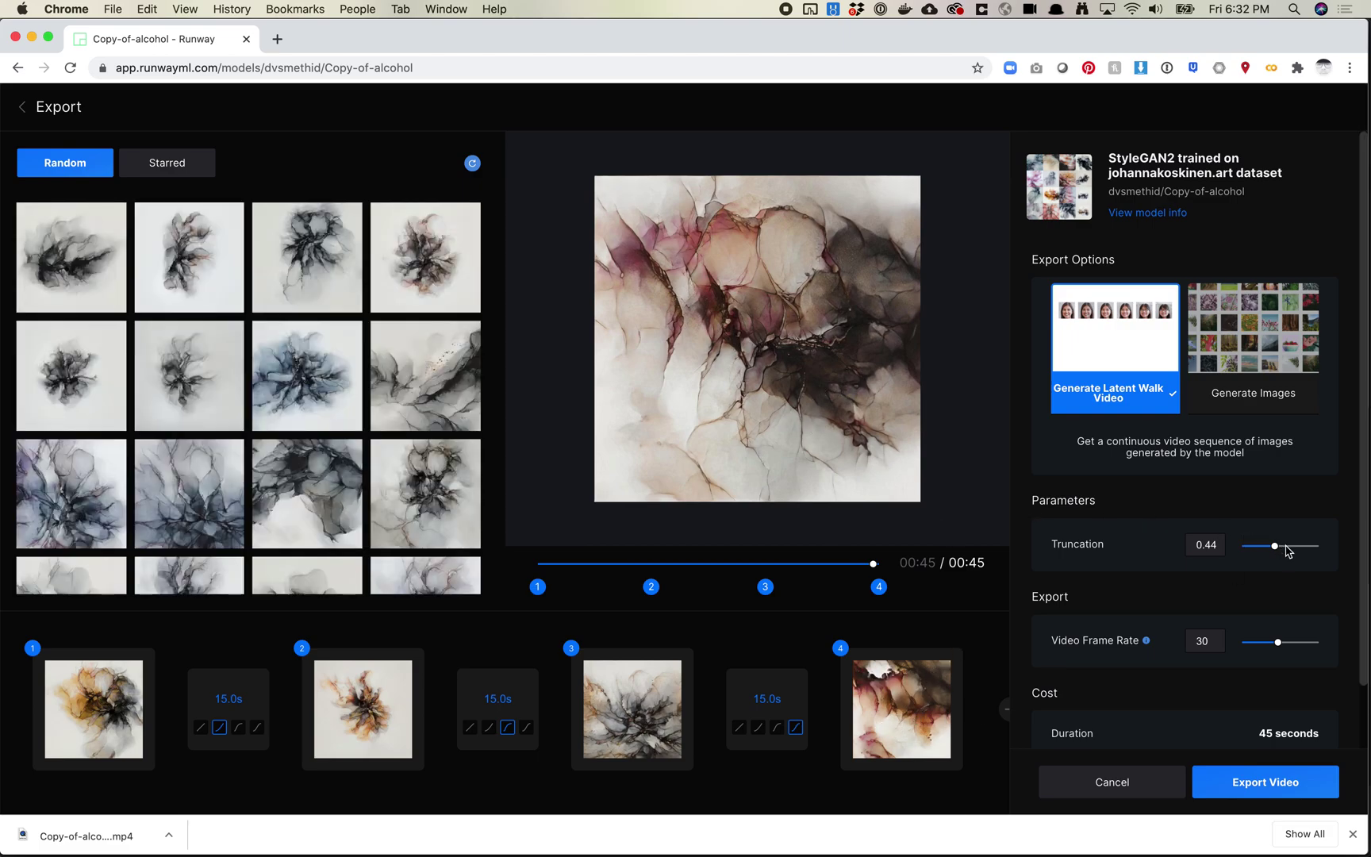
pyautogui.doubleClick(1208, 545)
# - Enter 0.7 as the latent walk's Truncation value
pyautogui.write('0.7')
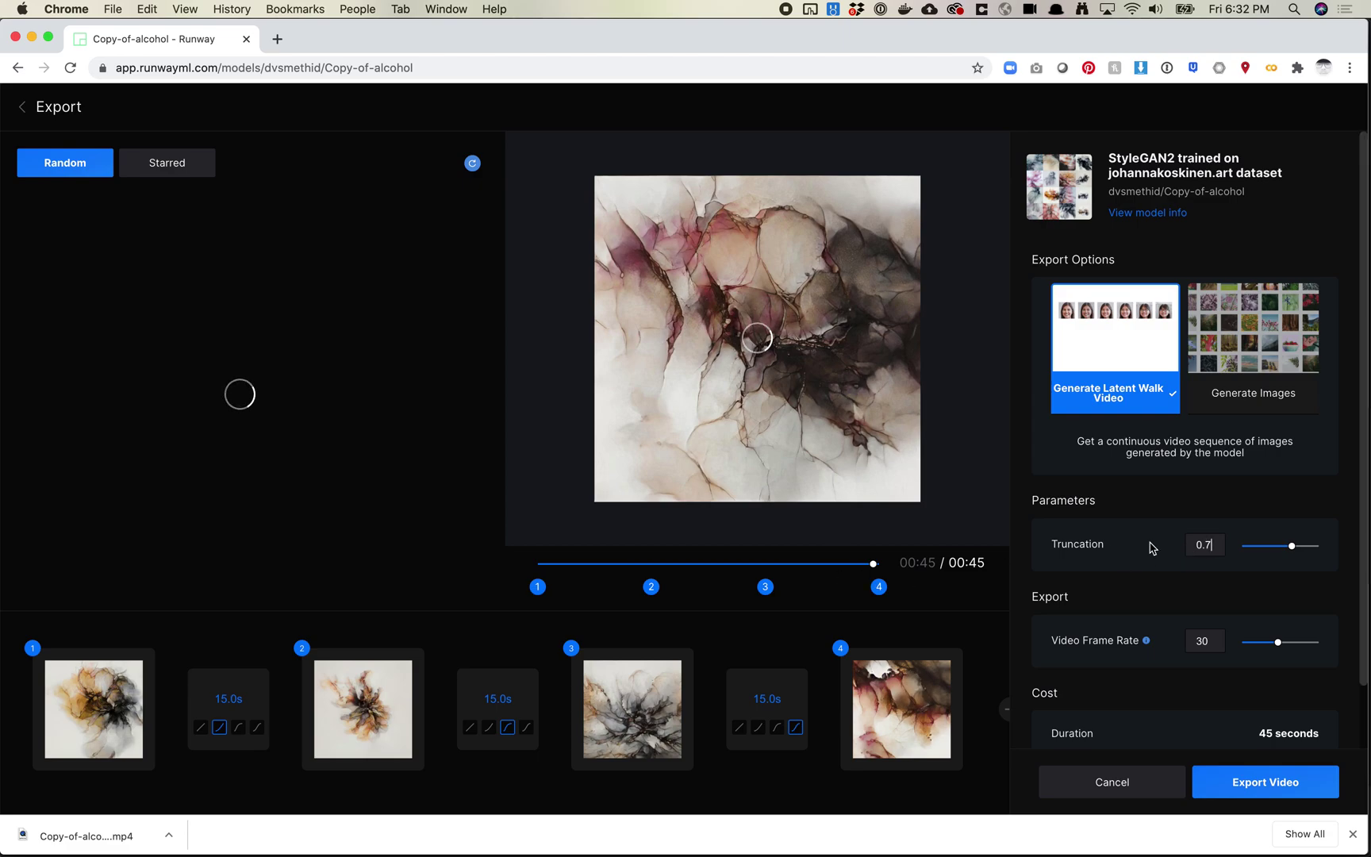
pyautogui.moveTo(325, 497)
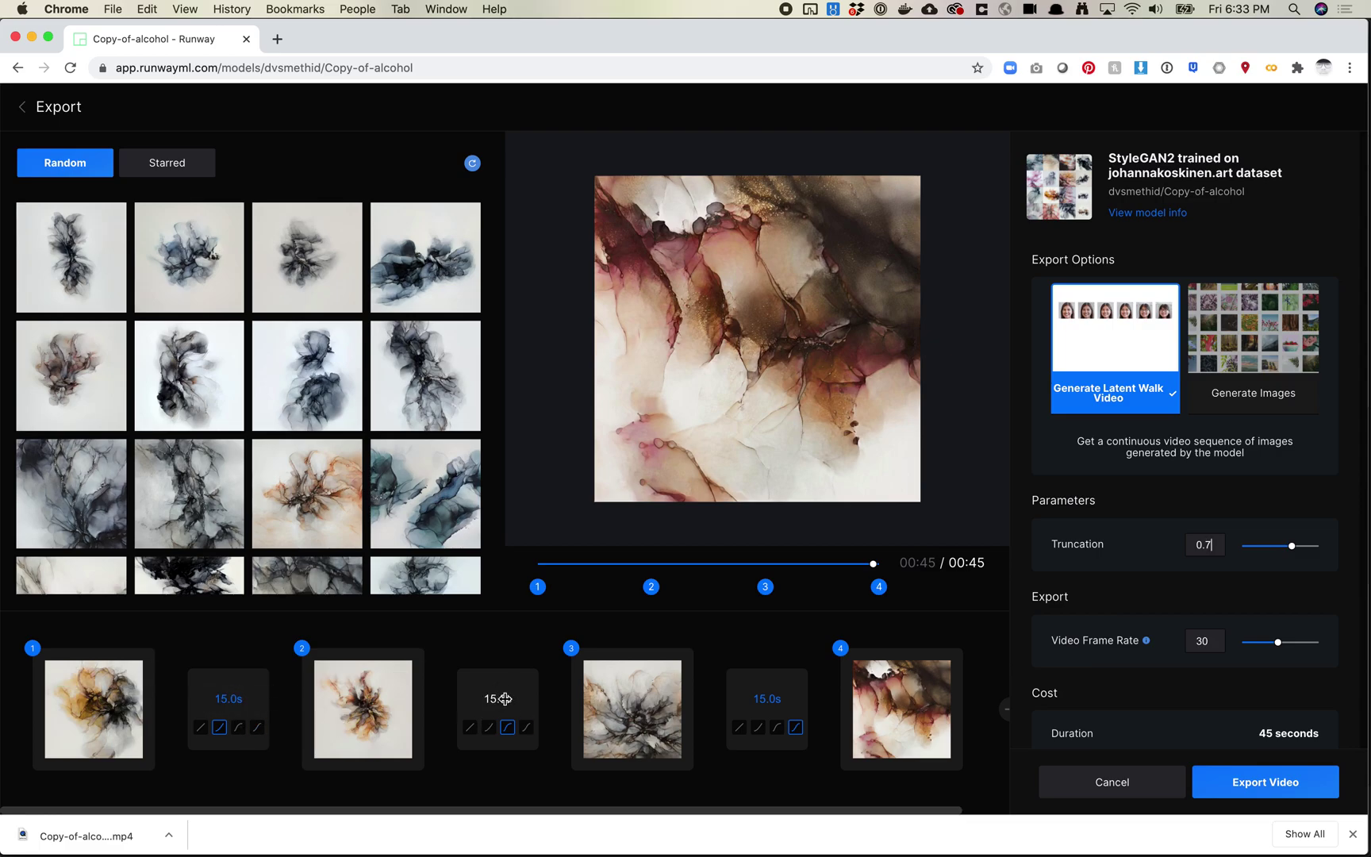
pyautogui.click(230, 697)
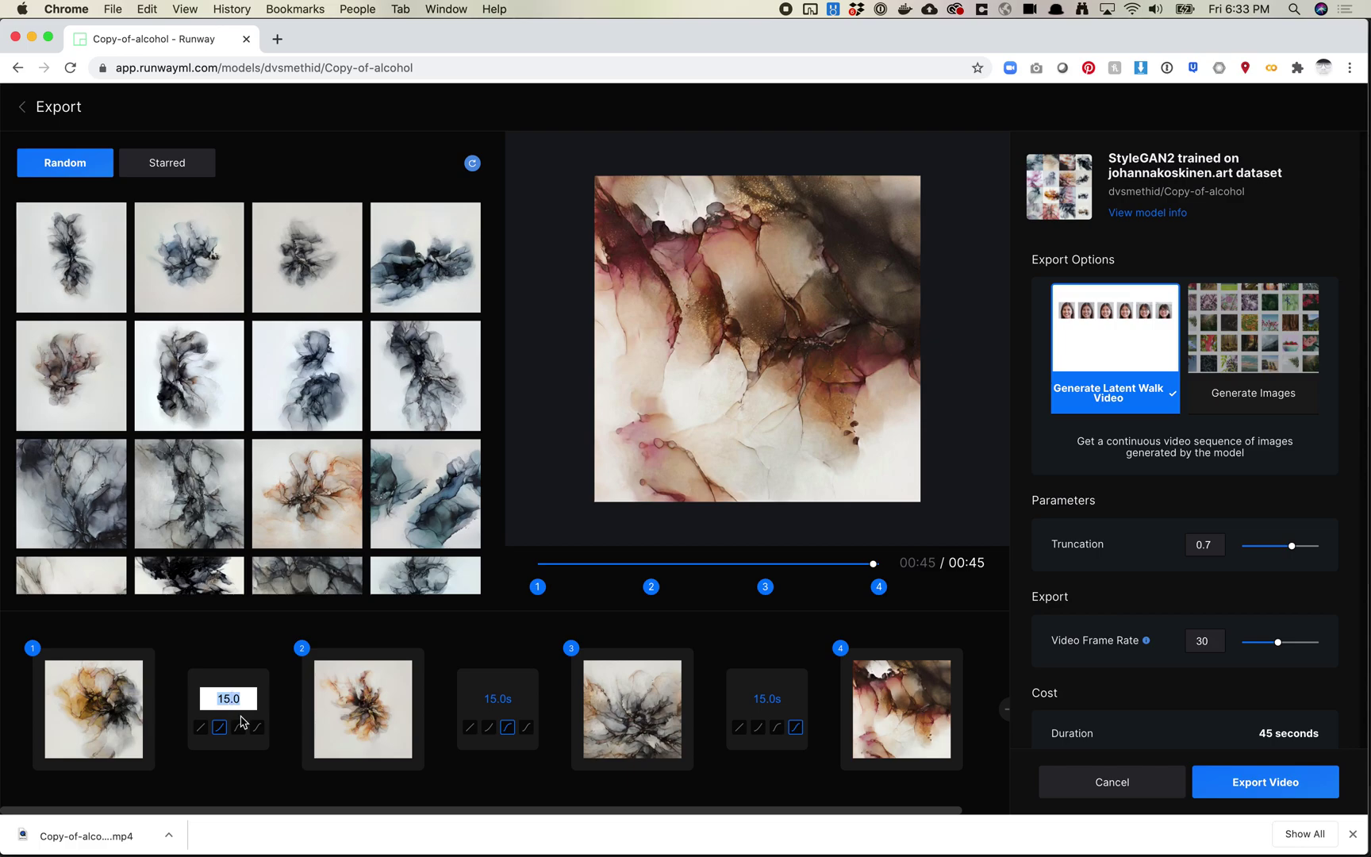
# - Cut the first and second transitions from 15.0s to 4 seconds each
pyautogui.write('4')
pyautogui.click(499, 700)
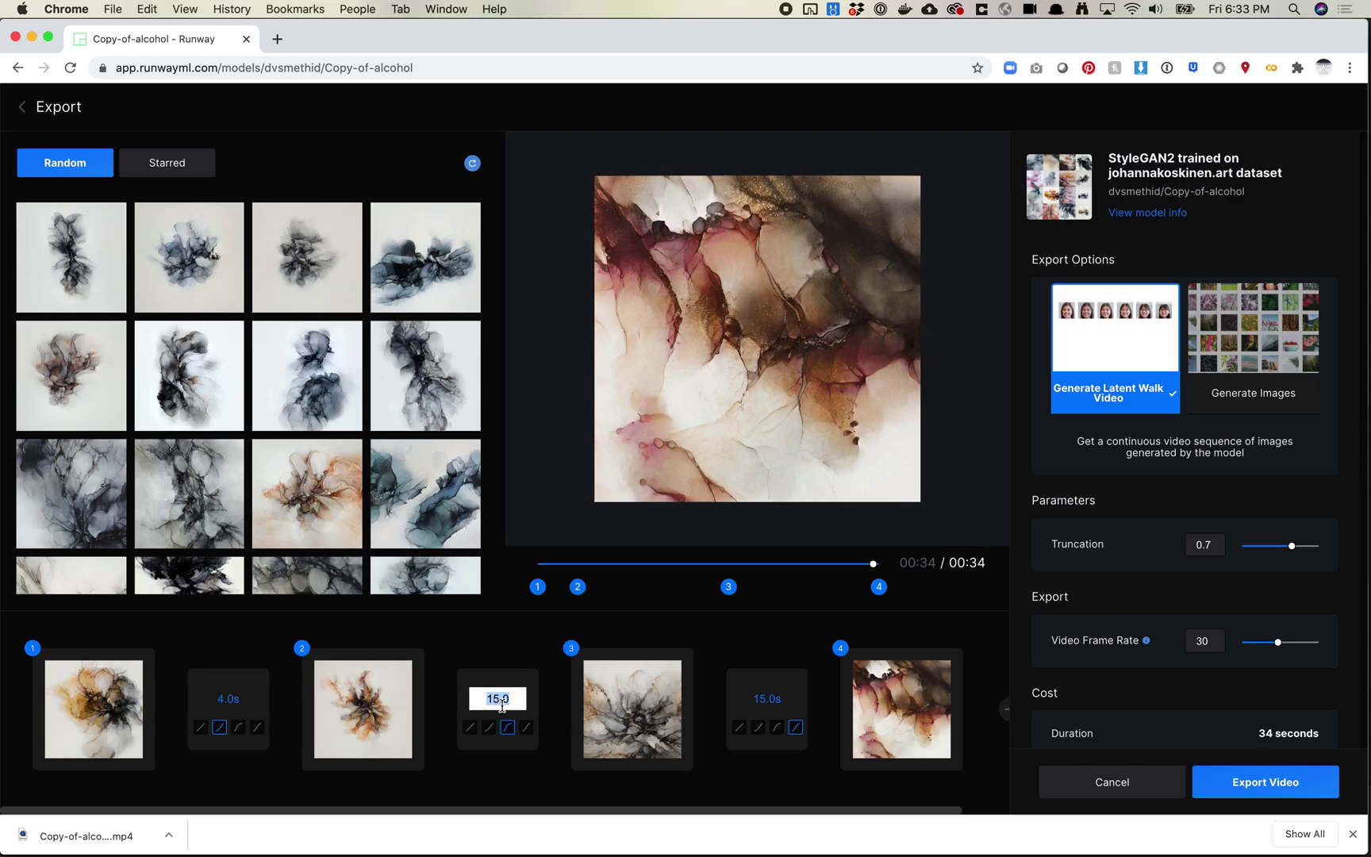
pyautogui.write('4')
# - Cut the third transition to 4 seconds, make it Ease-In-Out, and export the walk
pyautogui.click(767, 699)
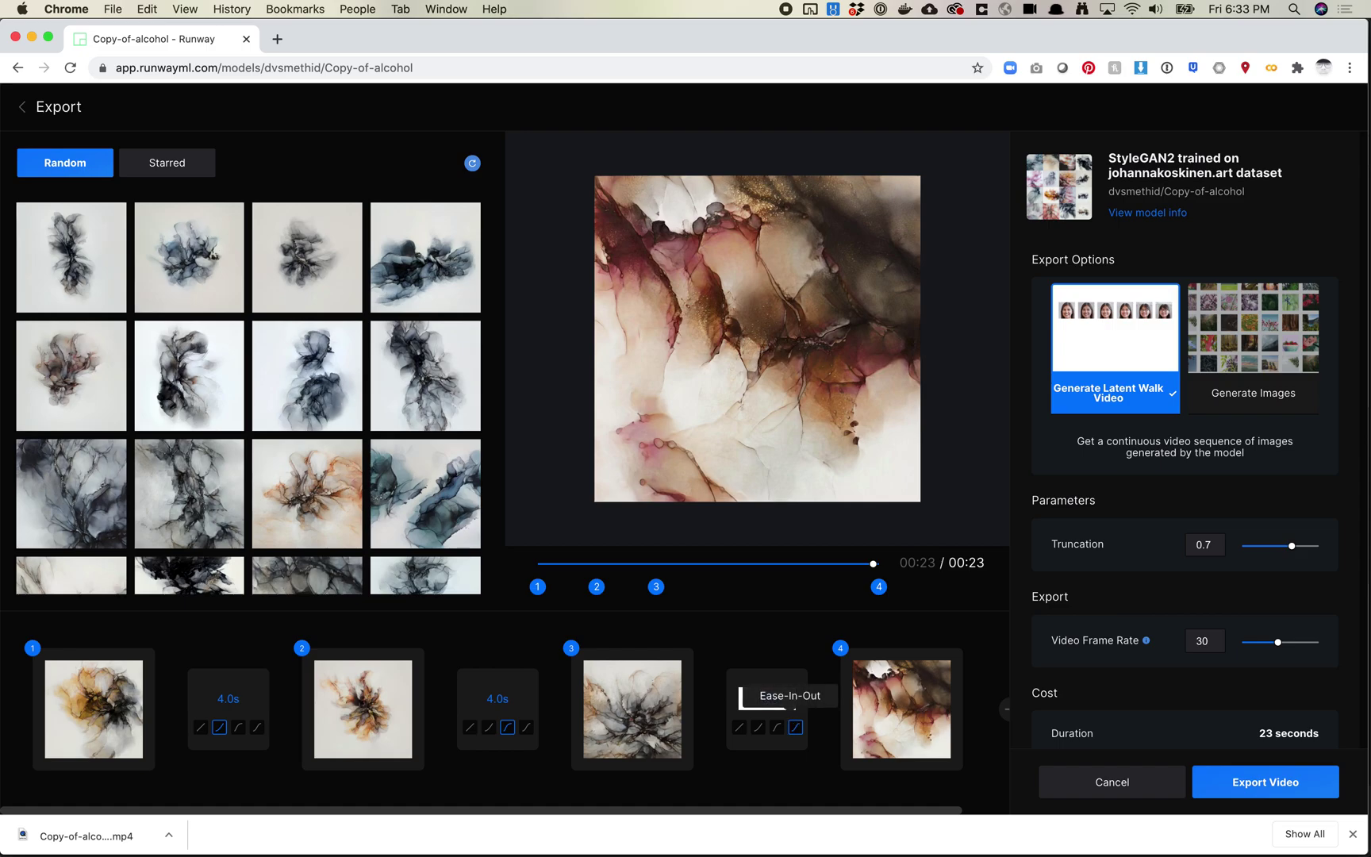
pyautogui.write('4')
pyautogui.press('Return')
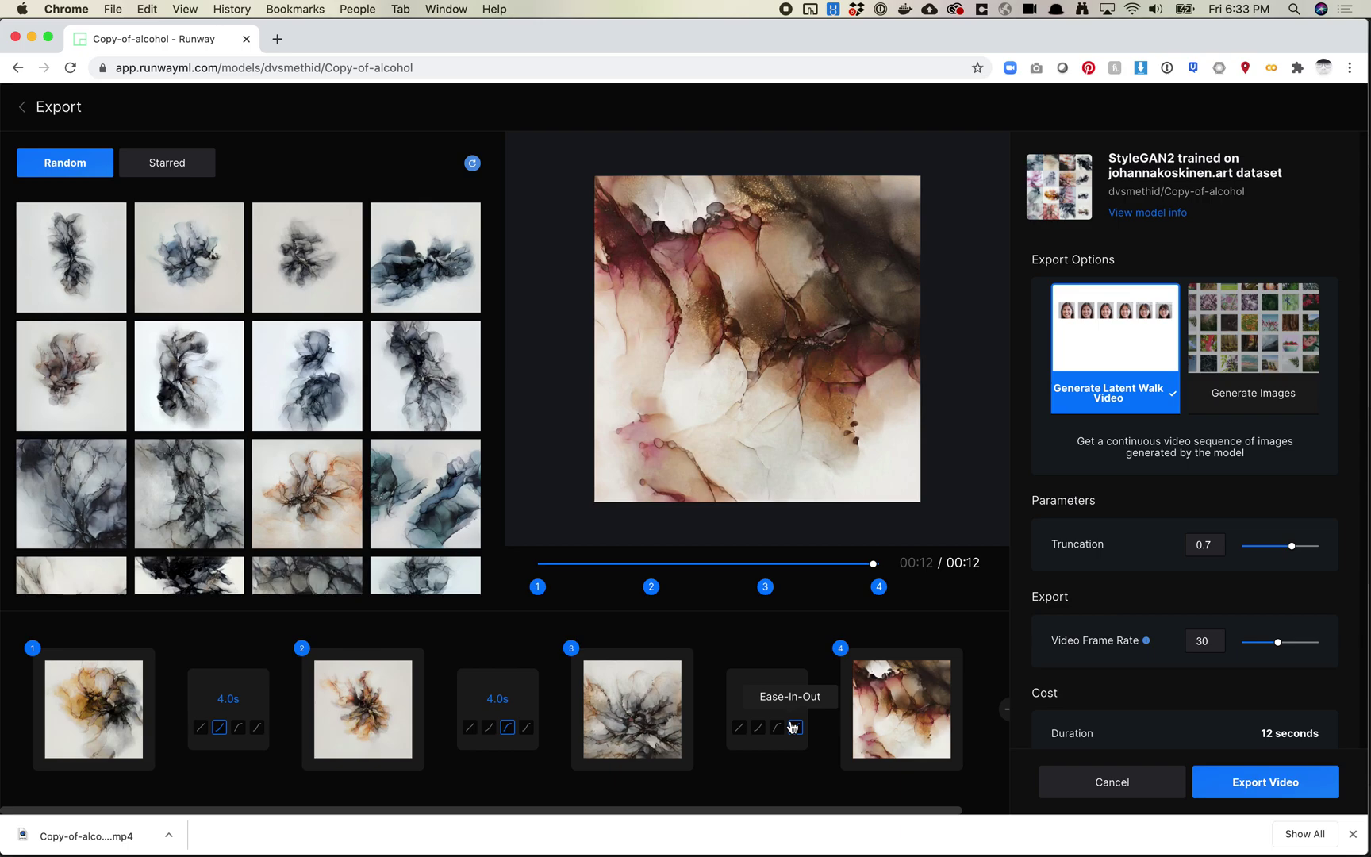
pyautogui.click(795, 727)
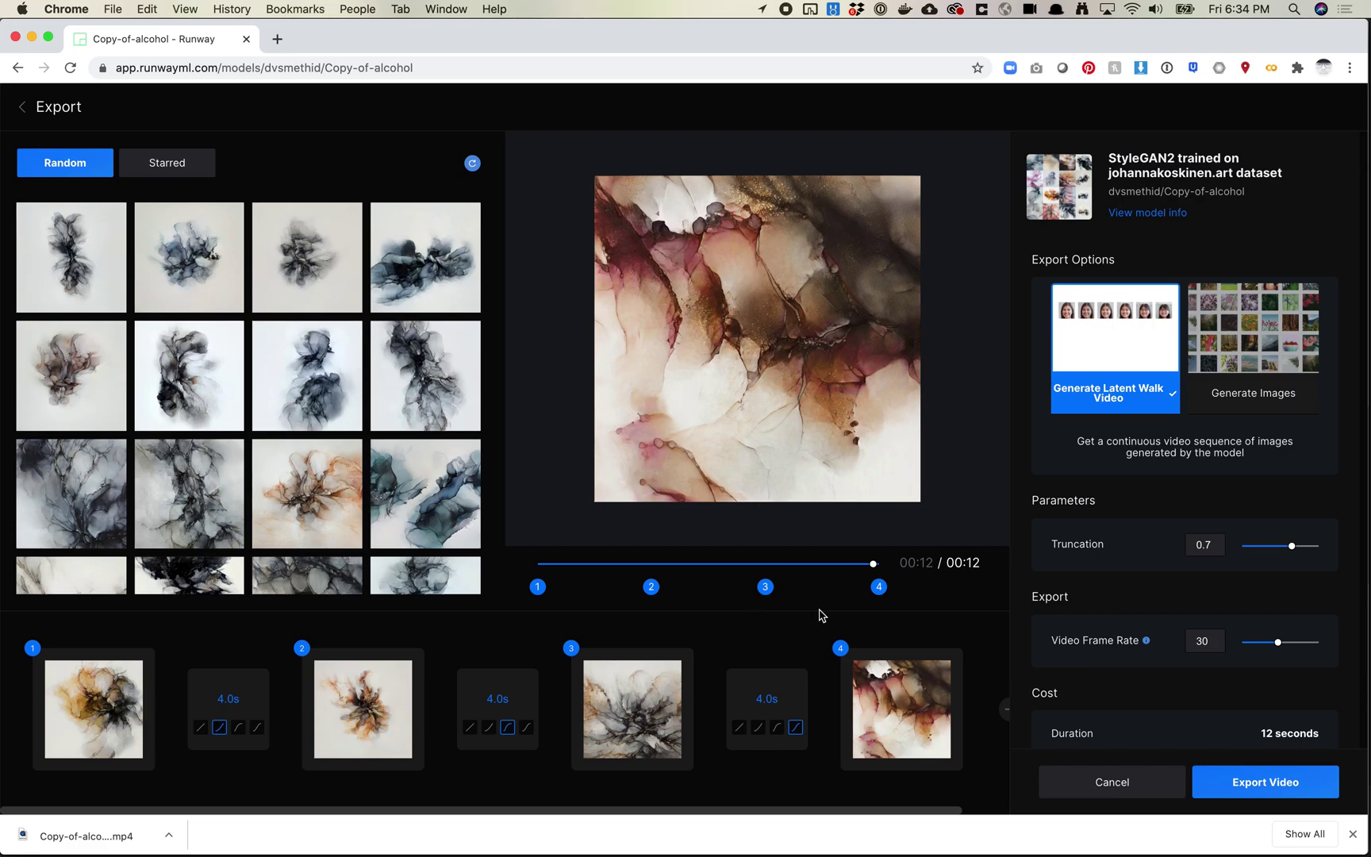
pyautogui.click(1260, 780)
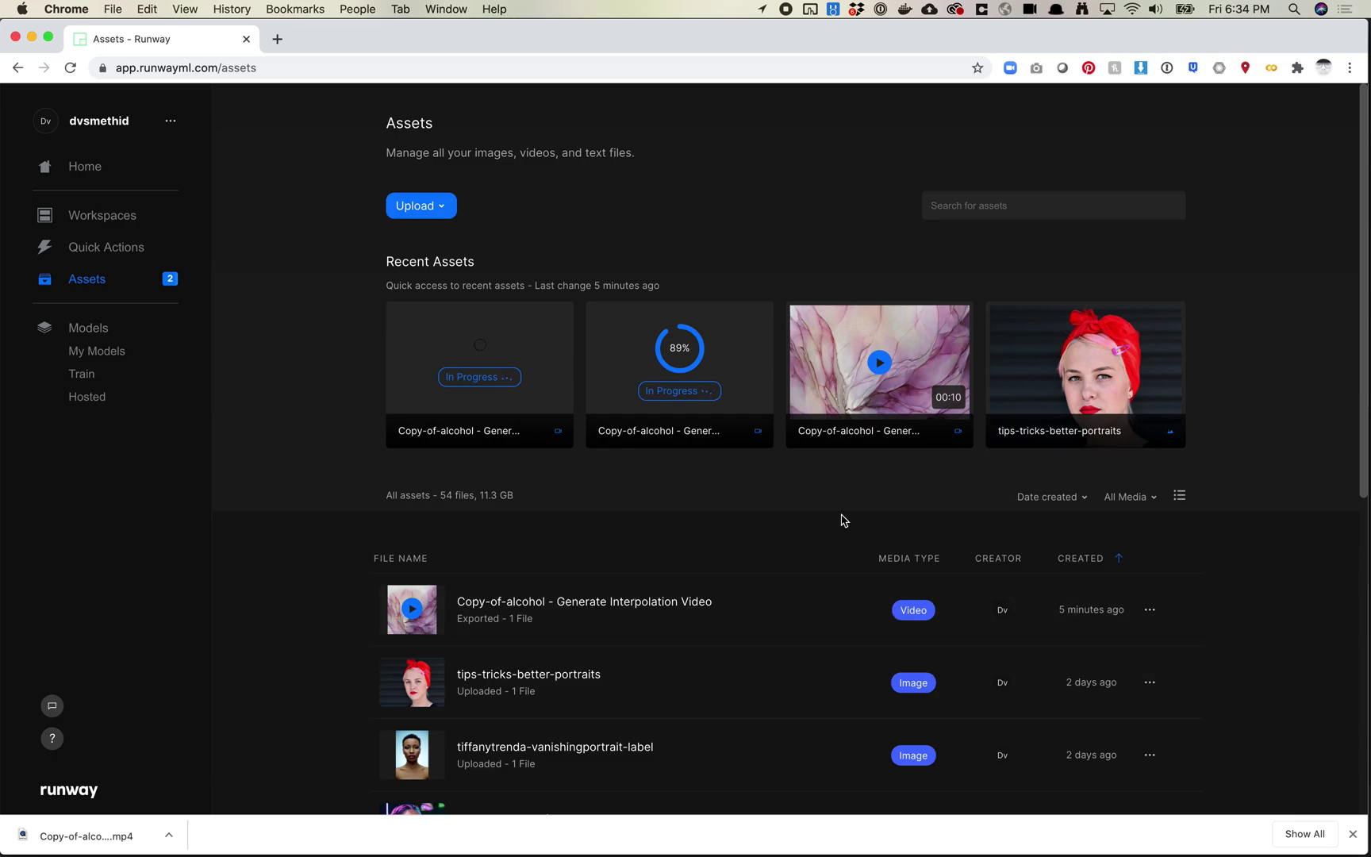
# - Start the 12-second walk export and bring the browser back to the front
pyautogui.moveTo(687, 429)
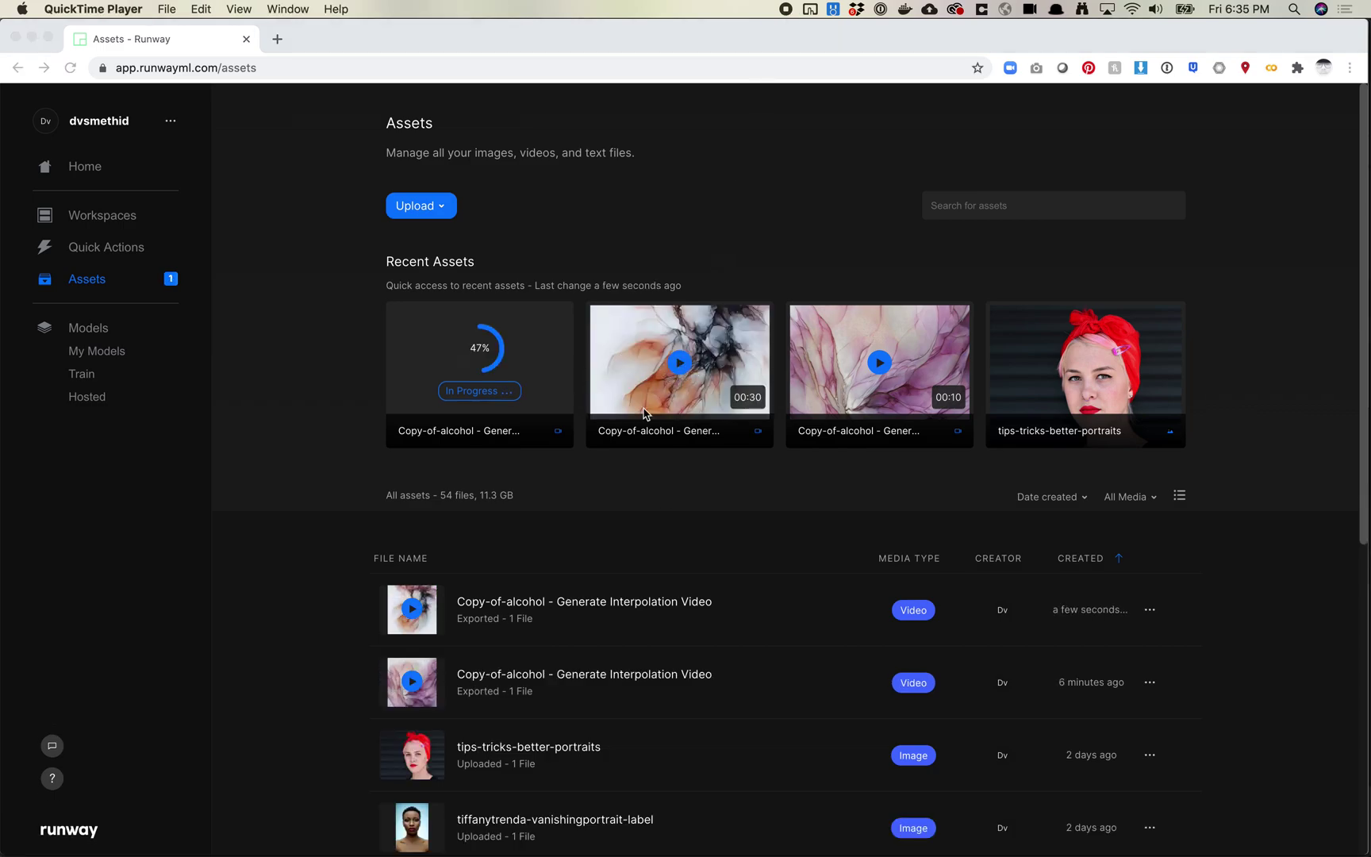
pyautogui.click(663, 363)
# - Open the 00:30 interpolation video from Recent Assets and play it through
pyautogui.click(679, 371)
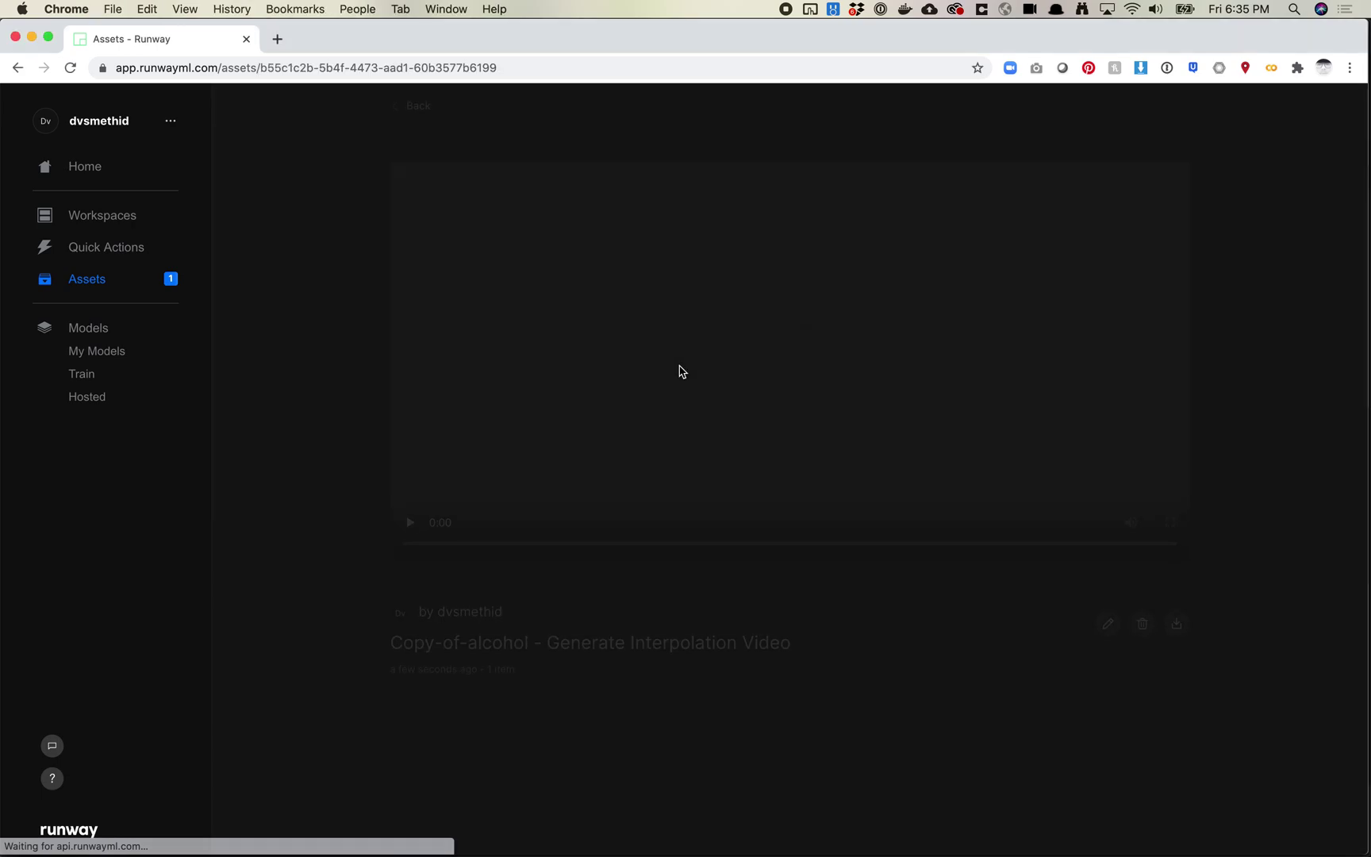
pyautogui.click(410, 612)
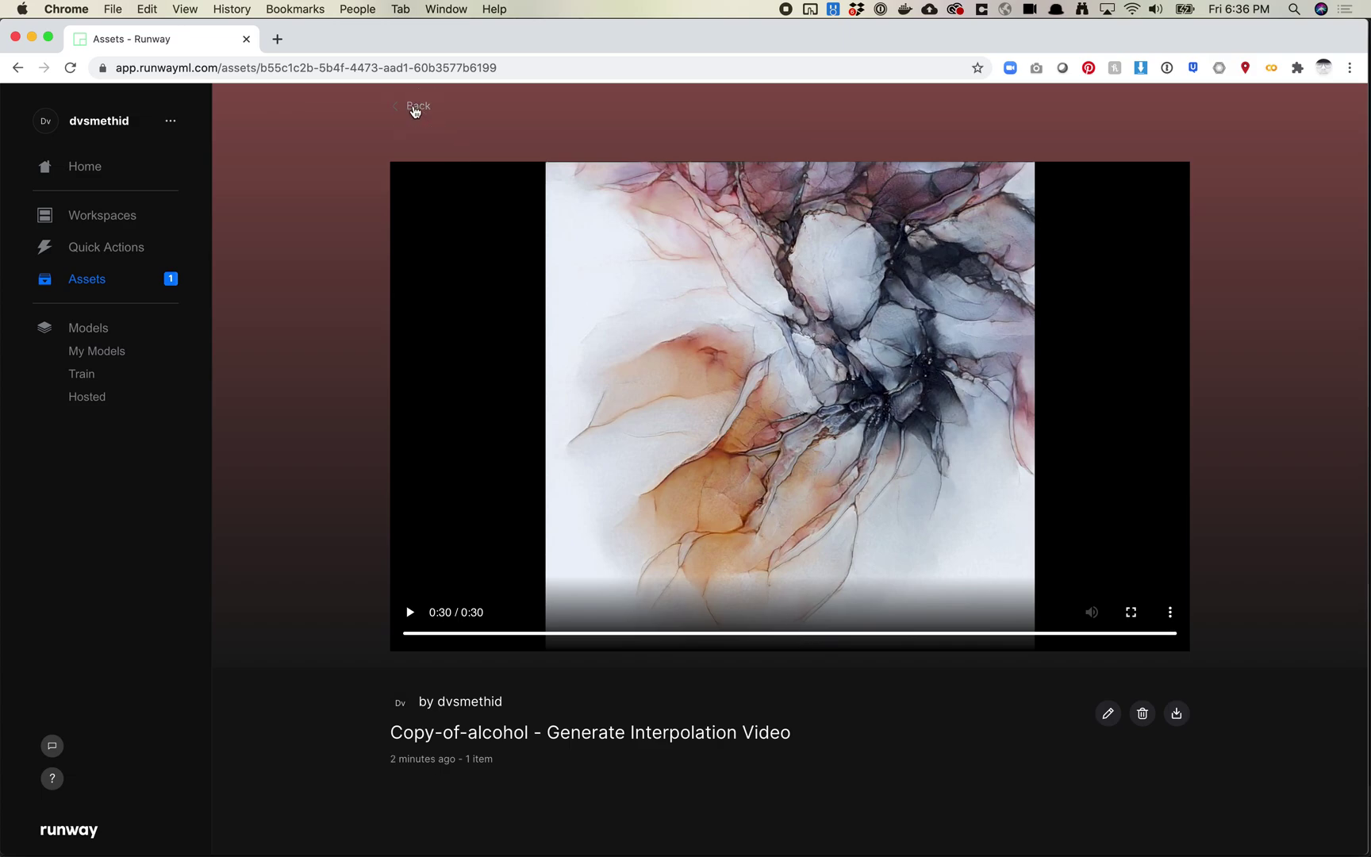
pyautogui.click(411, 109)
# - Open the first Recent Assets thumbnail, the new 12-second Copy-of-alcohol video
pyautogui.moveTo(439, 360)
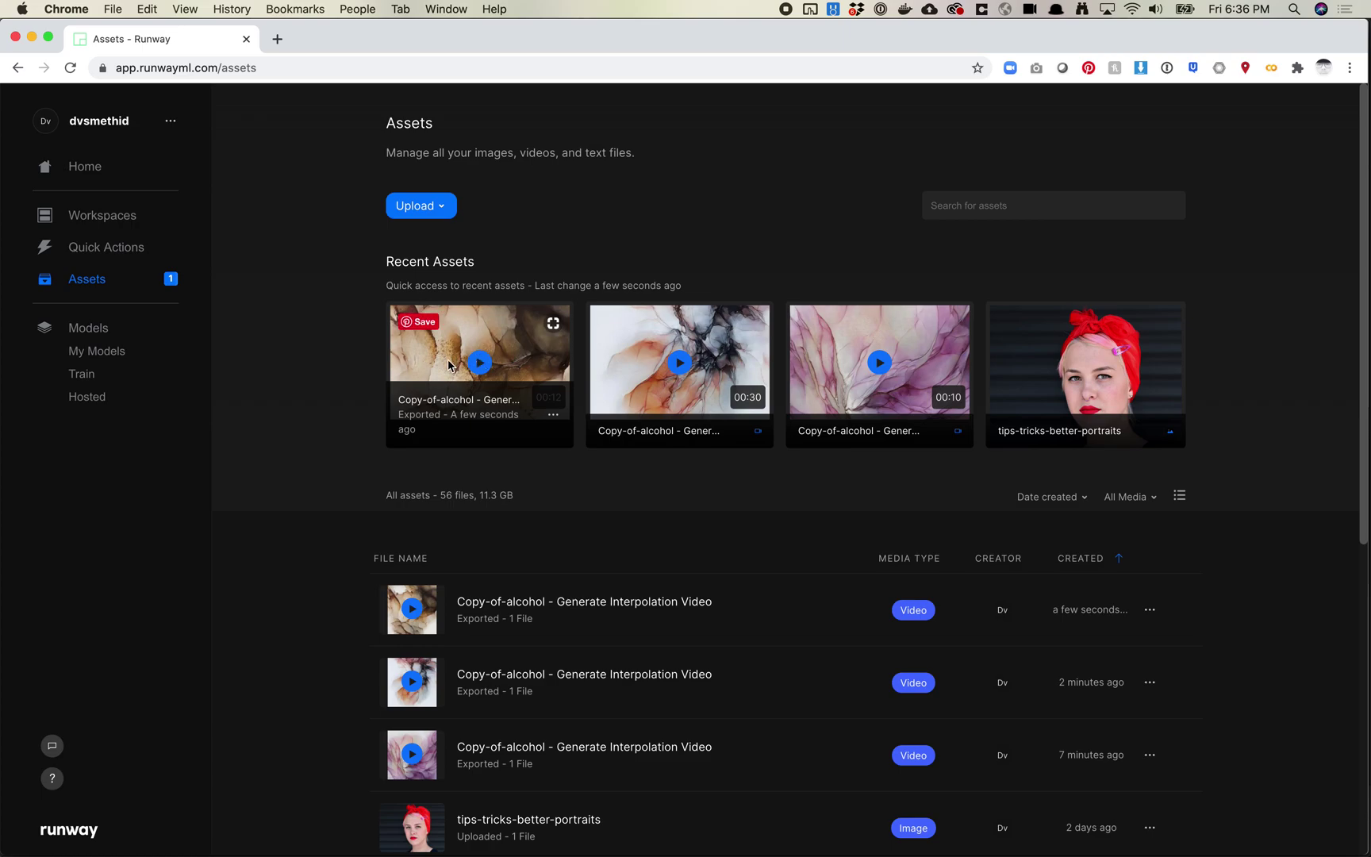
pyautogui.click(448, 366)
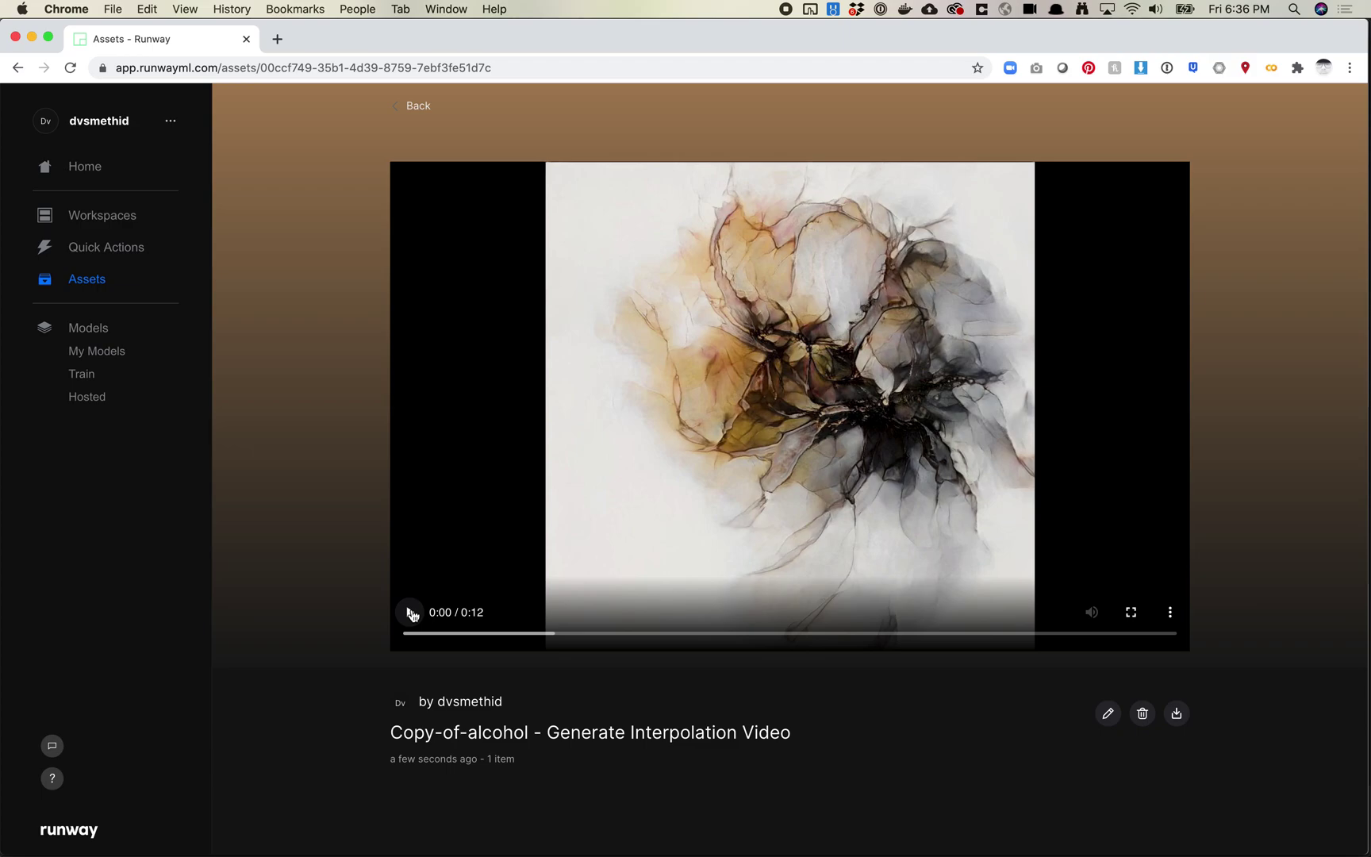
# - Play the 12-second video to the end, then replay it from the start
pyautogui.click(410, 613)
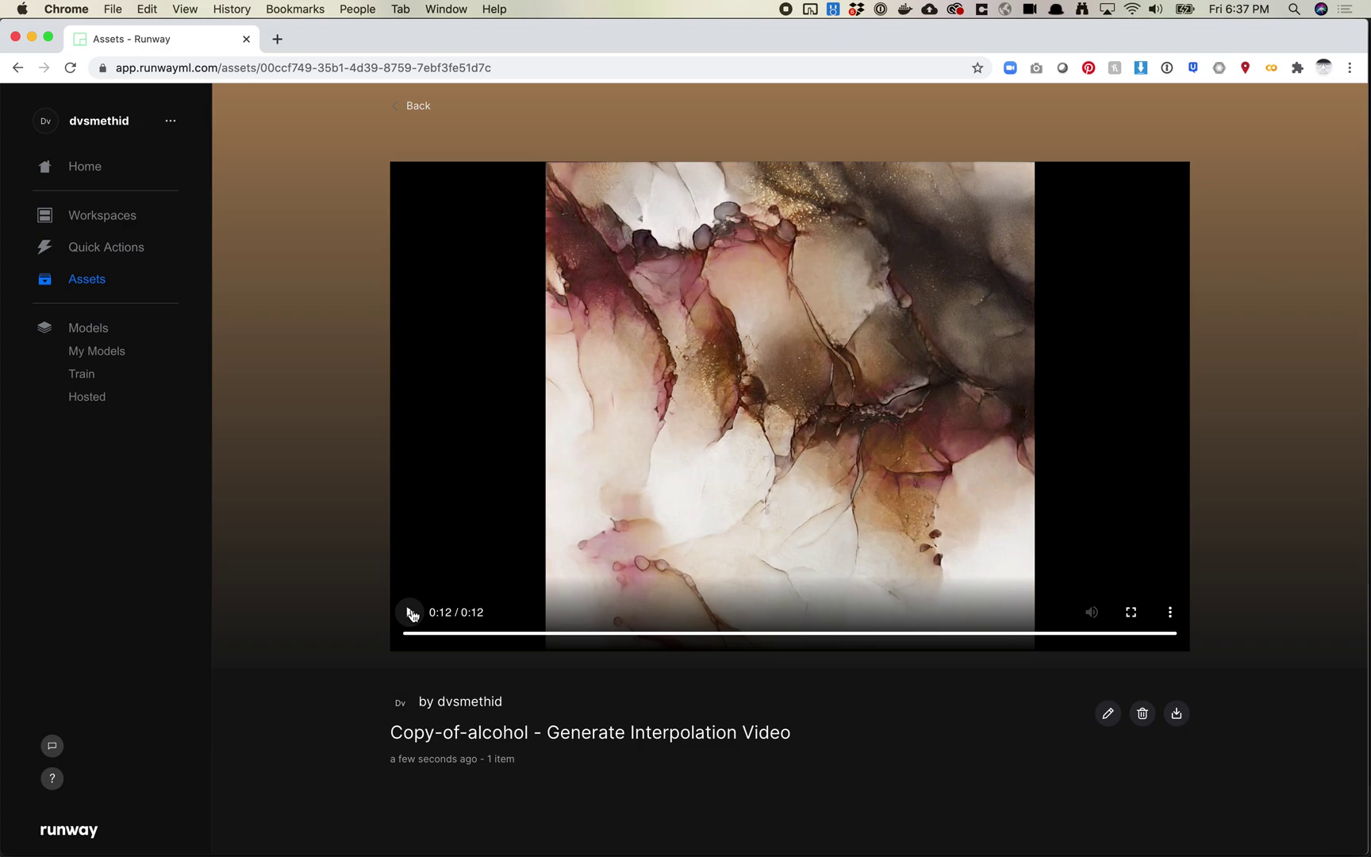
pyautogui.click(410, 613)
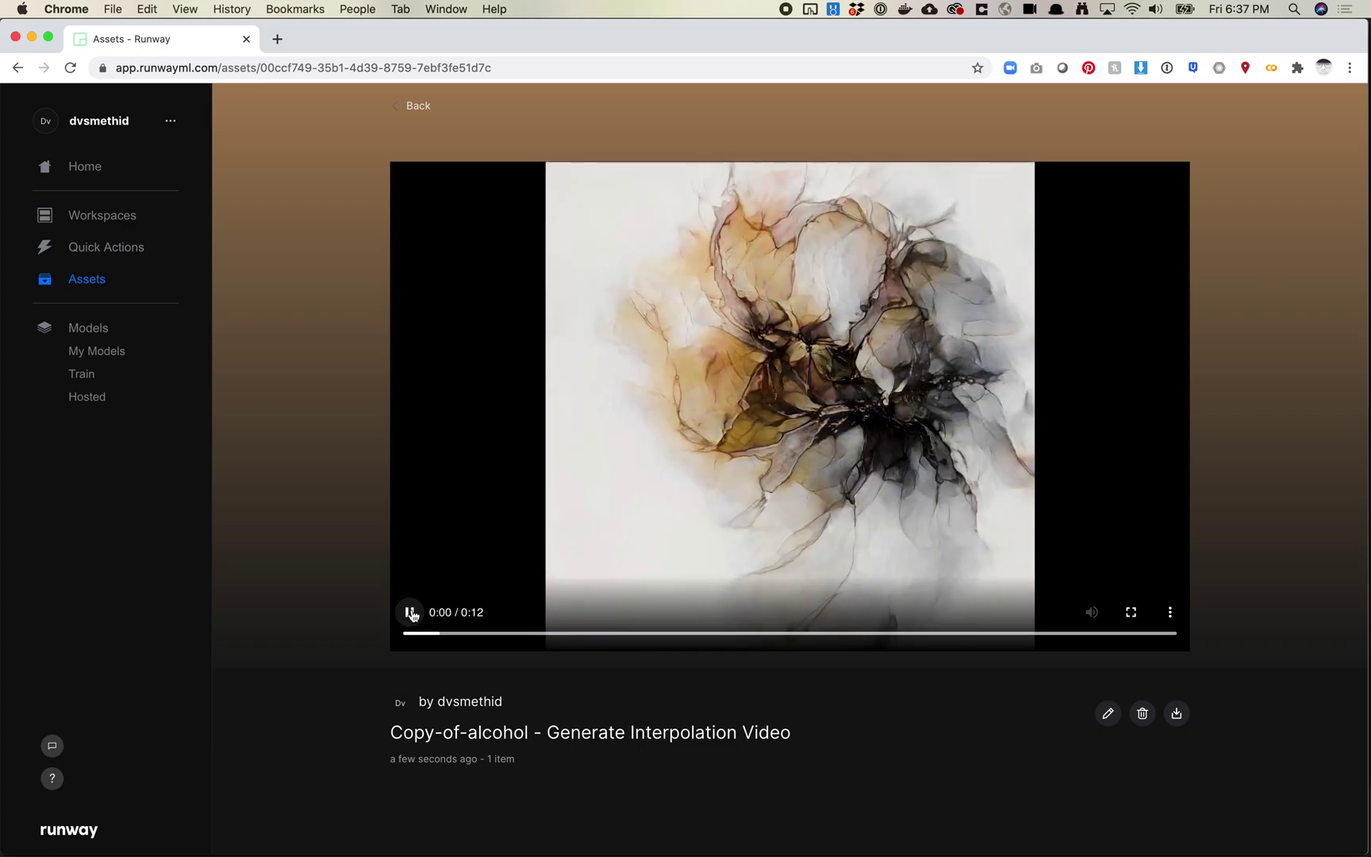